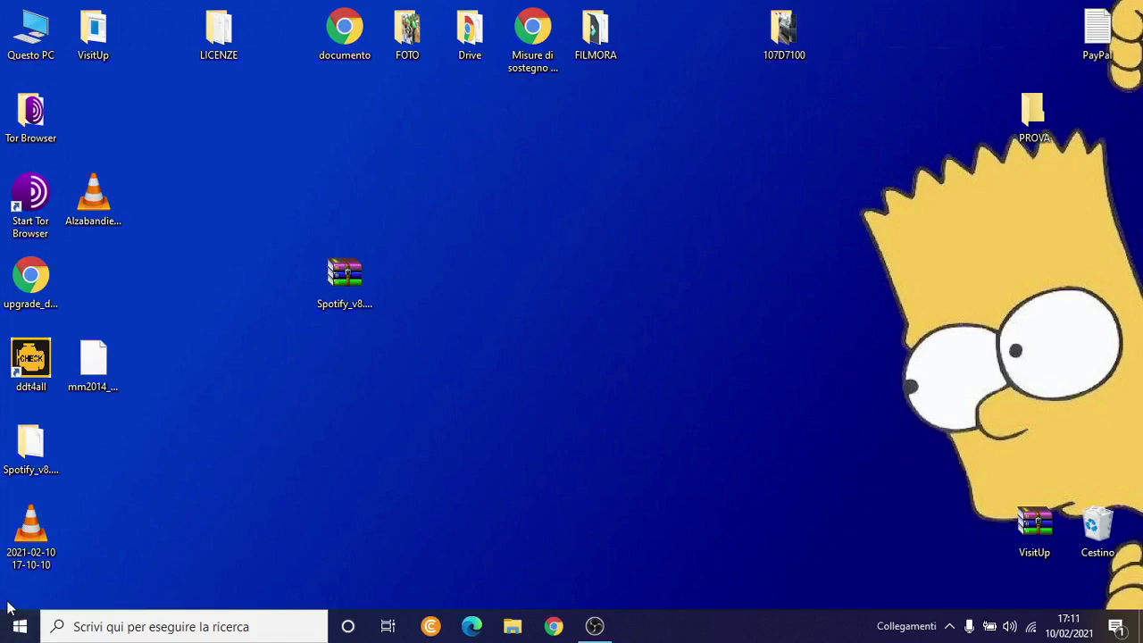
Step: Launch Wondershare Filmora and create a new project with the 16:9 (Widescreen) aspect ratio
click(16, 630)
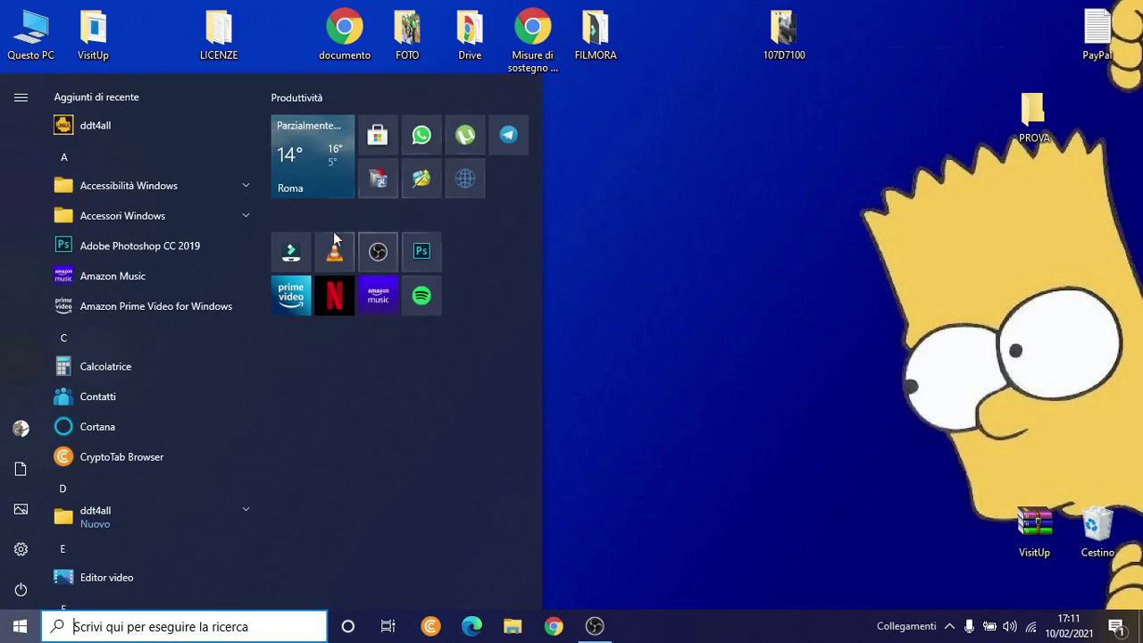
click(290, 261)
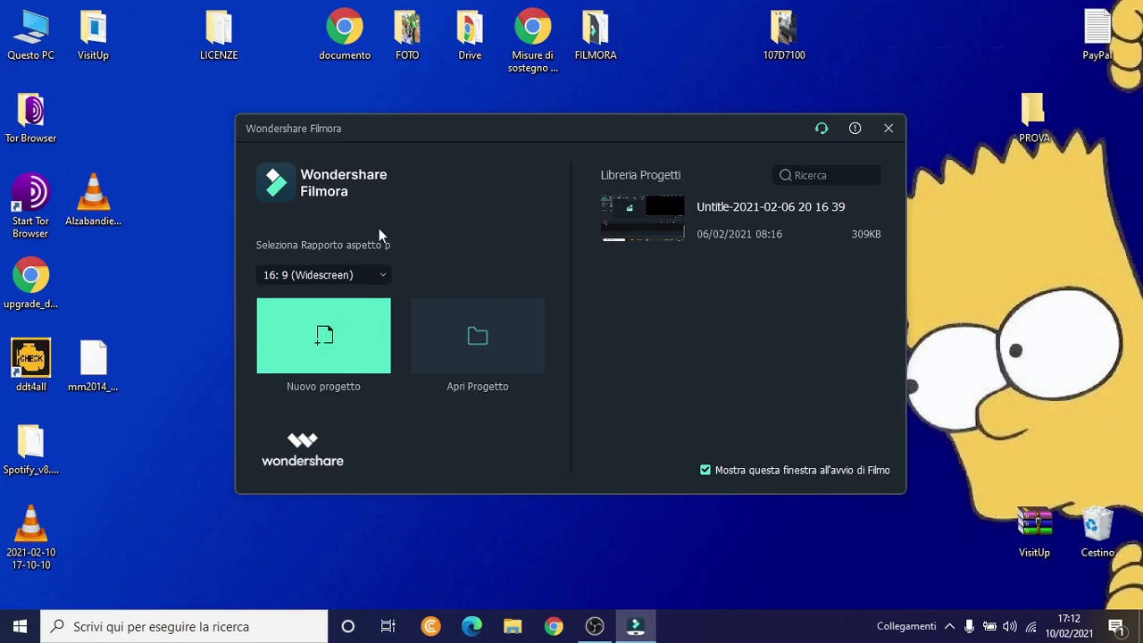
click(376, 274)
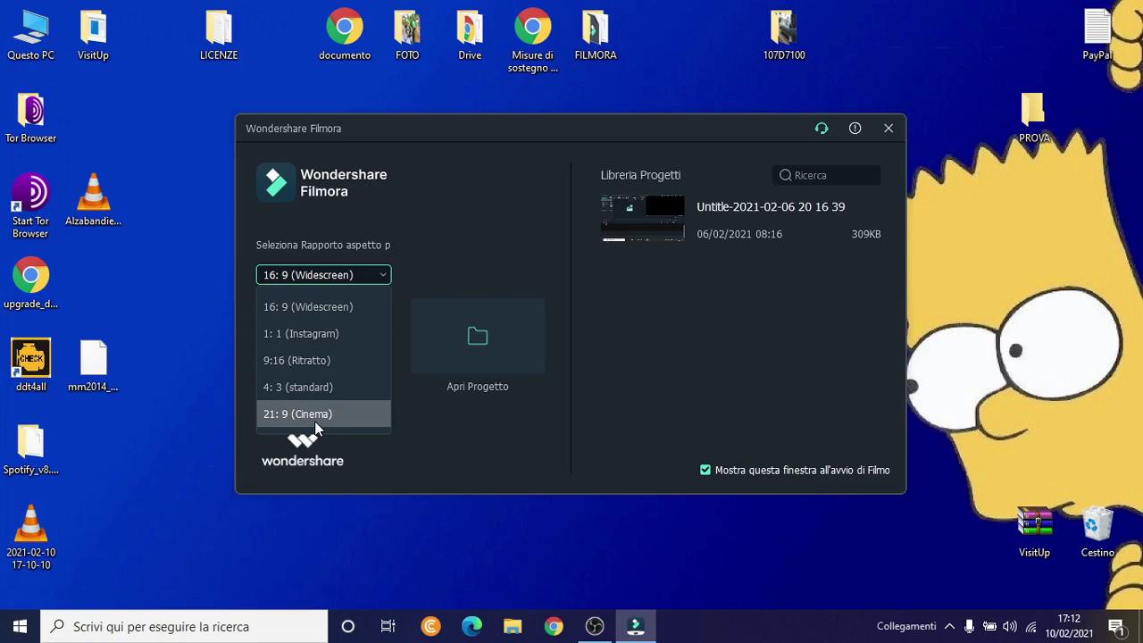
click(323, 320)
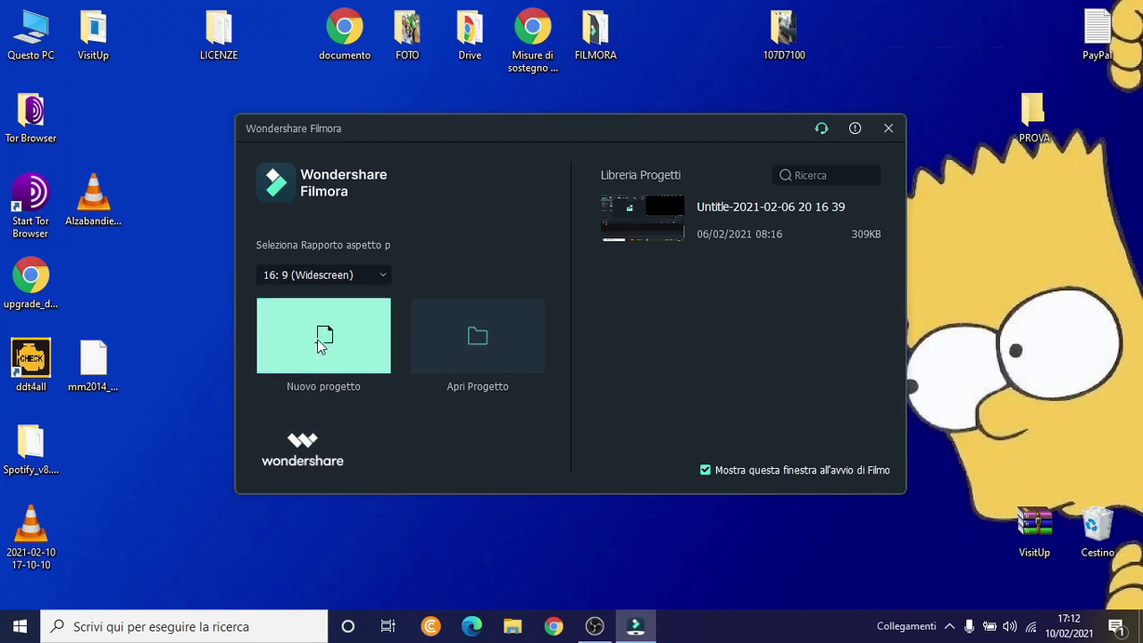
click(322, 342)
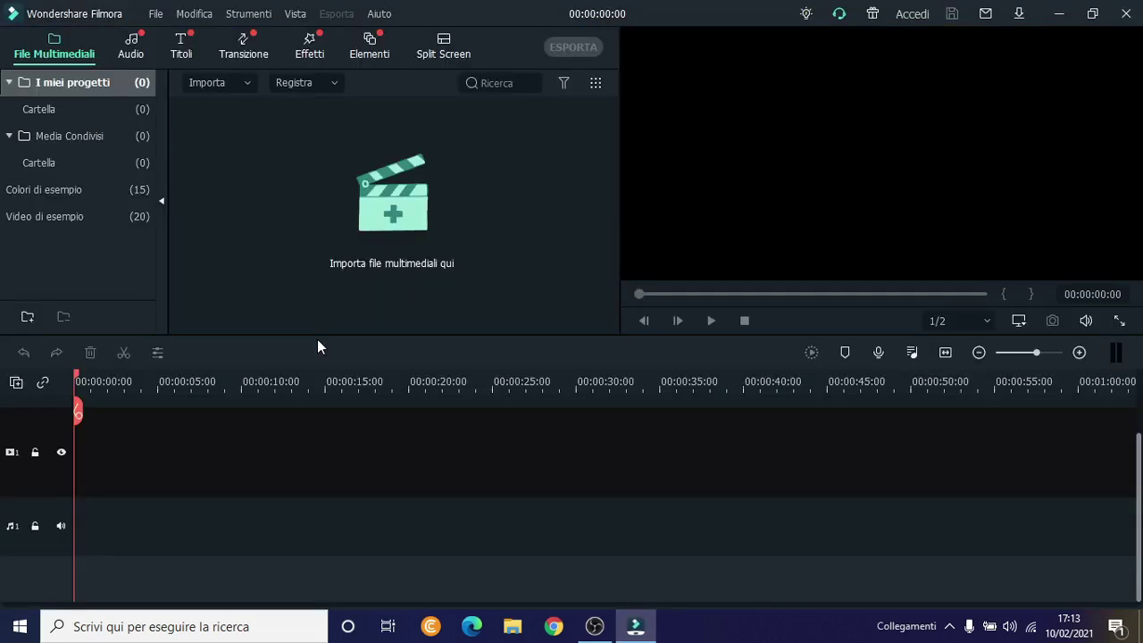
Step: Switch to the desktop, open the PROVA folder and look over its images, video and audio files
click(1059, 14)
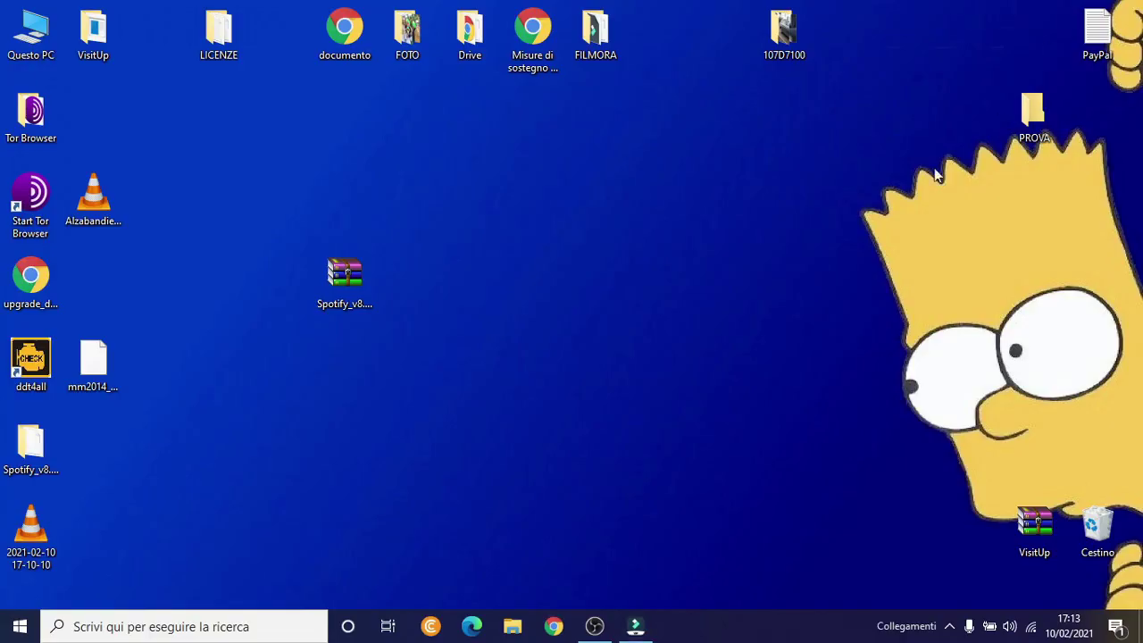
drag(1034, 116, 636, 268)
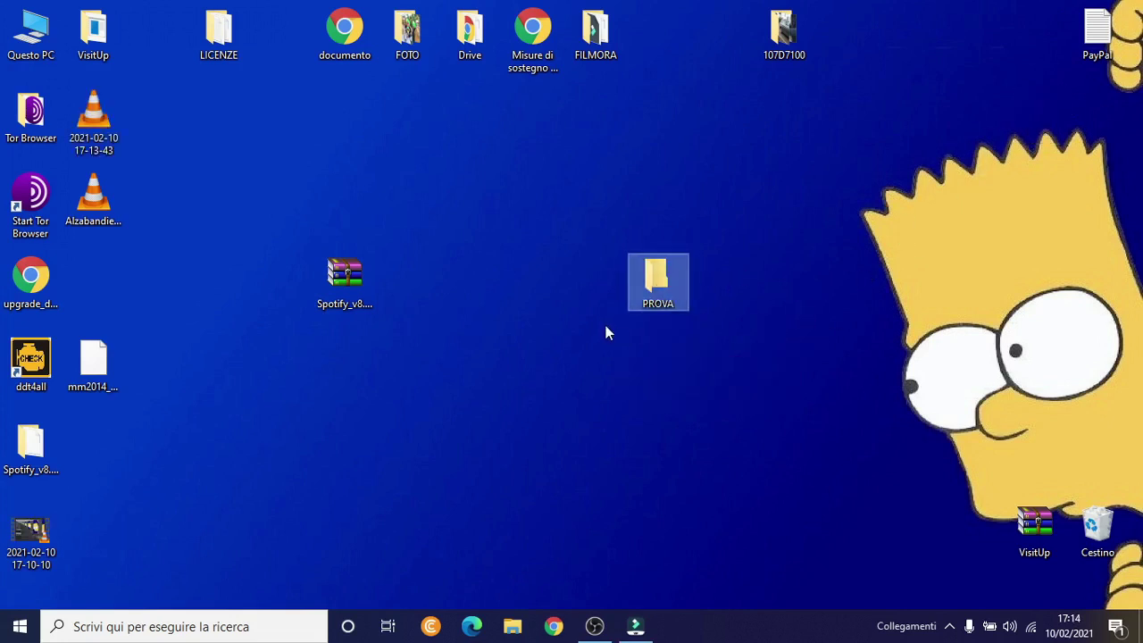
double_click(673, 289)
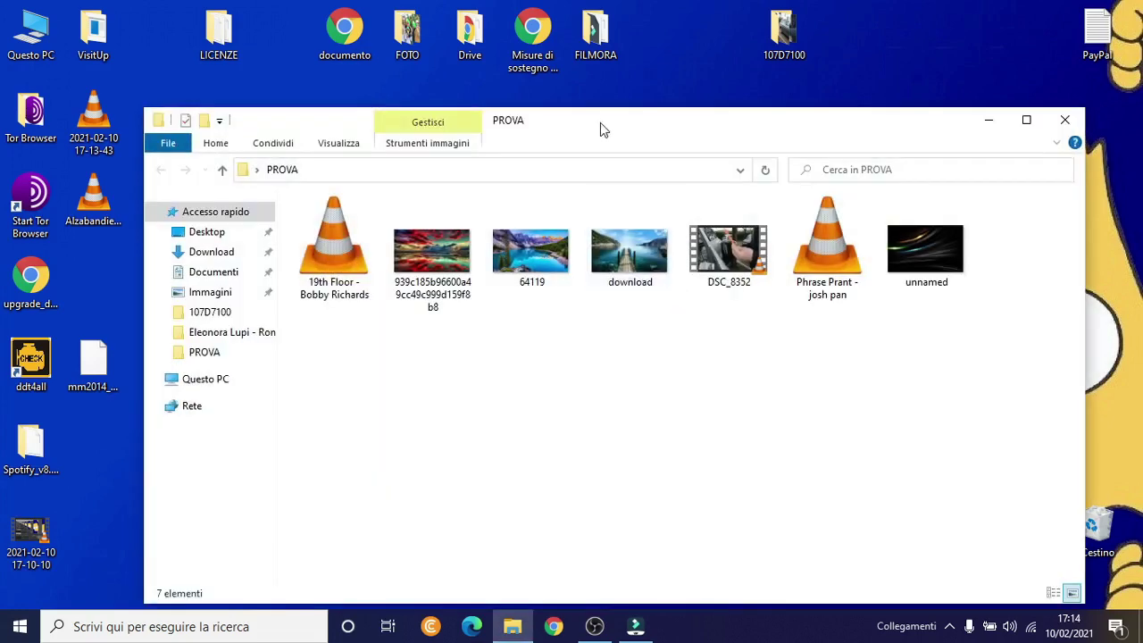
drag(600, 130, 592, 164)
drag(406, 401, 728, 321)
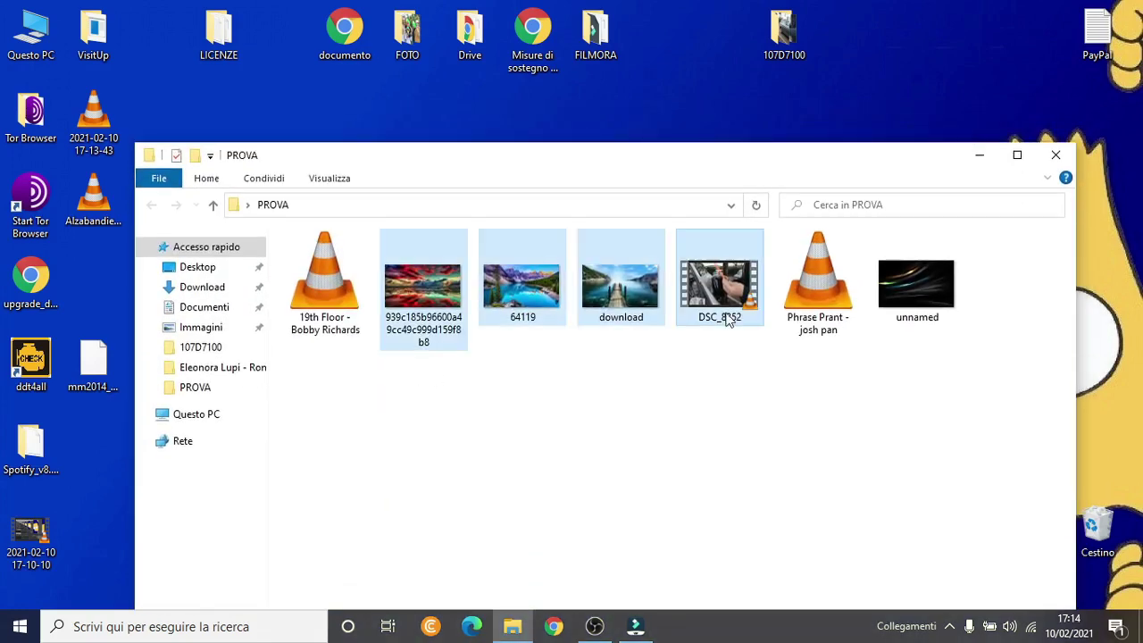
click(728, 320)
click(801, 285)
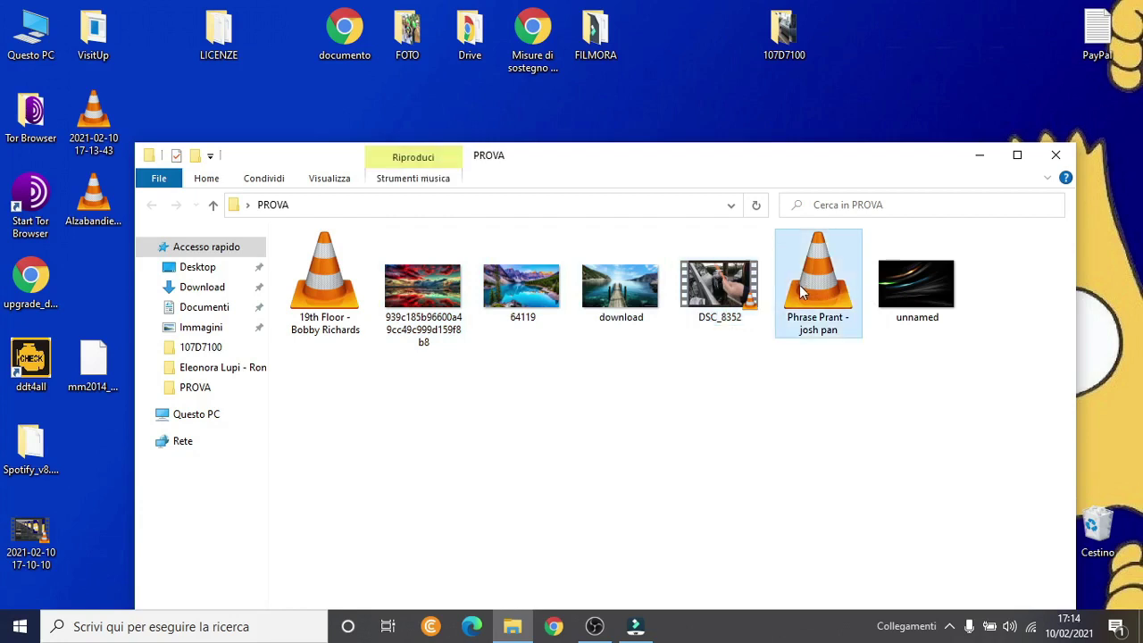
click(365, 308)
drag(421, 401, 663, 249)
click(934, 279)
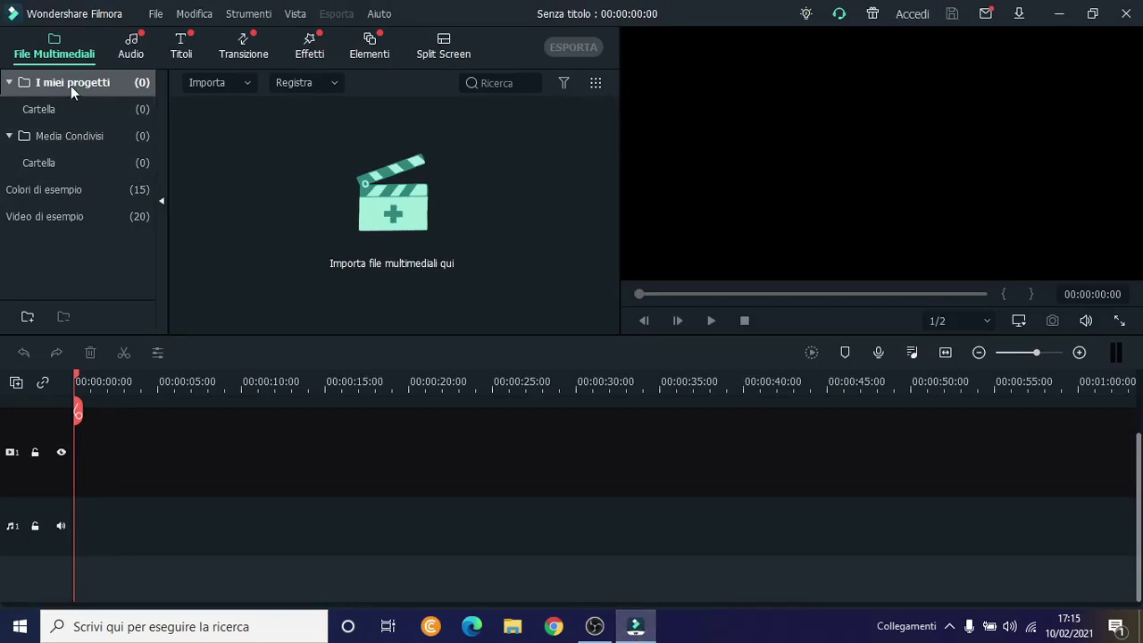
Step: Add a new media folder named PROVA under I miei progetti in Filmora
click(27, 316)
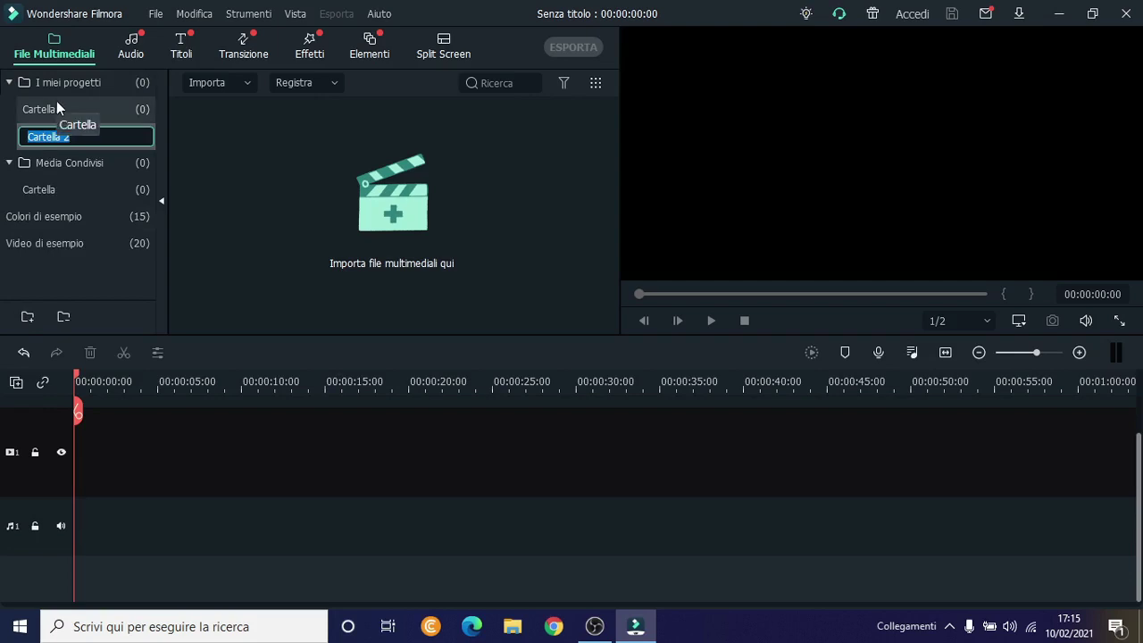
text(>)
key(BackSpace)
text(PROVA)
key(Return)
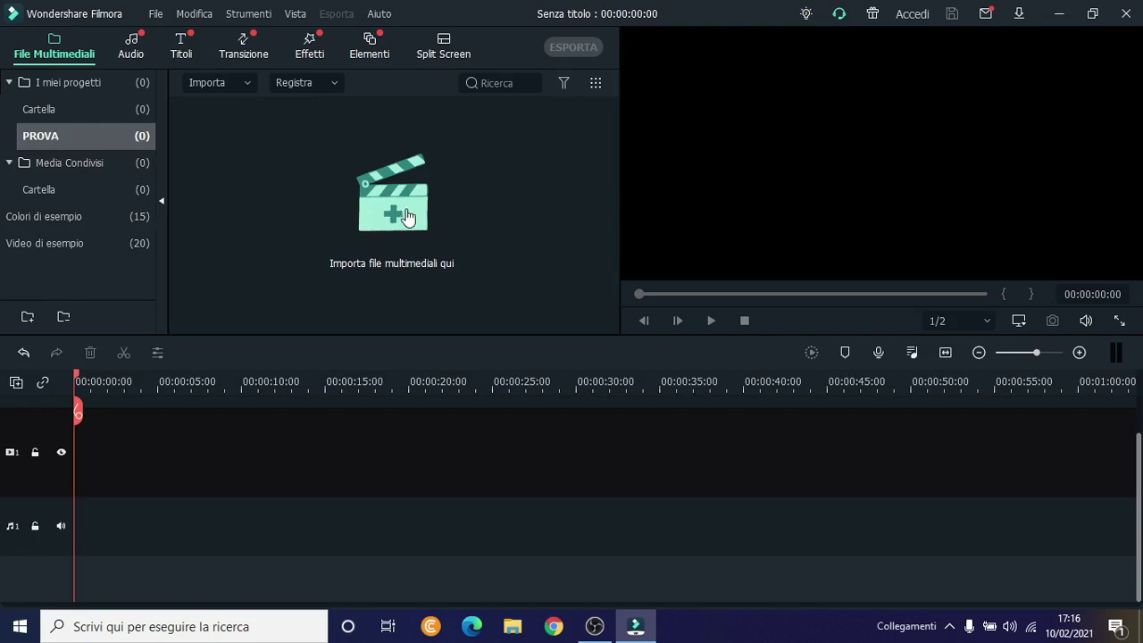
Step: Import all the files from the desktop's PROVA folder into the PROVA media folder
click(406, 217)
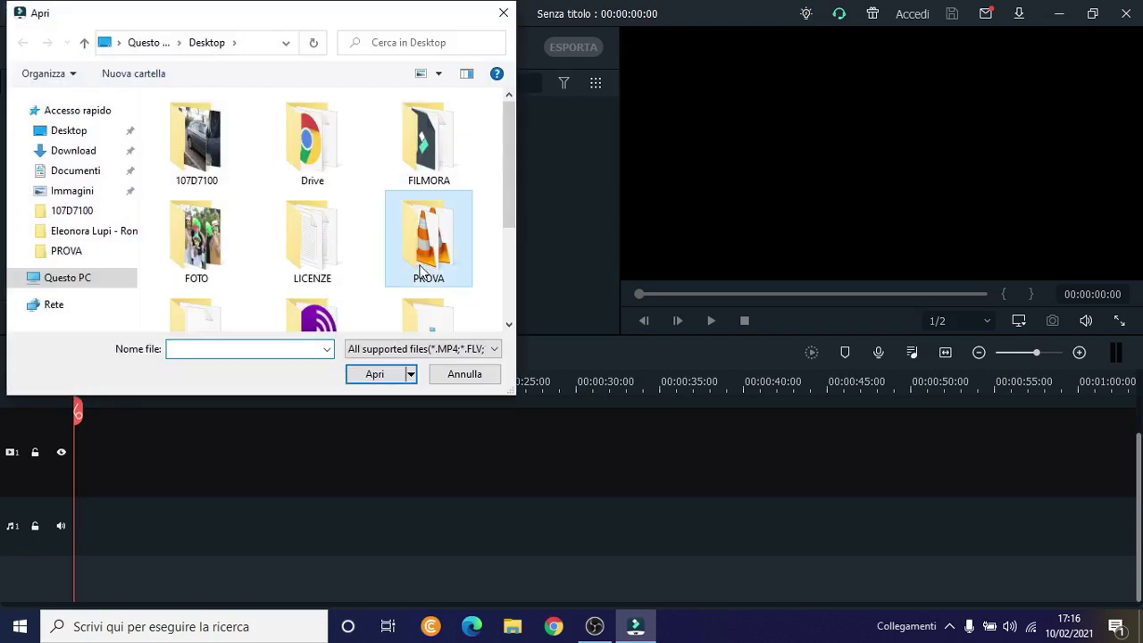
double_click(421, 270)
drag(492, 291, 95, 130)
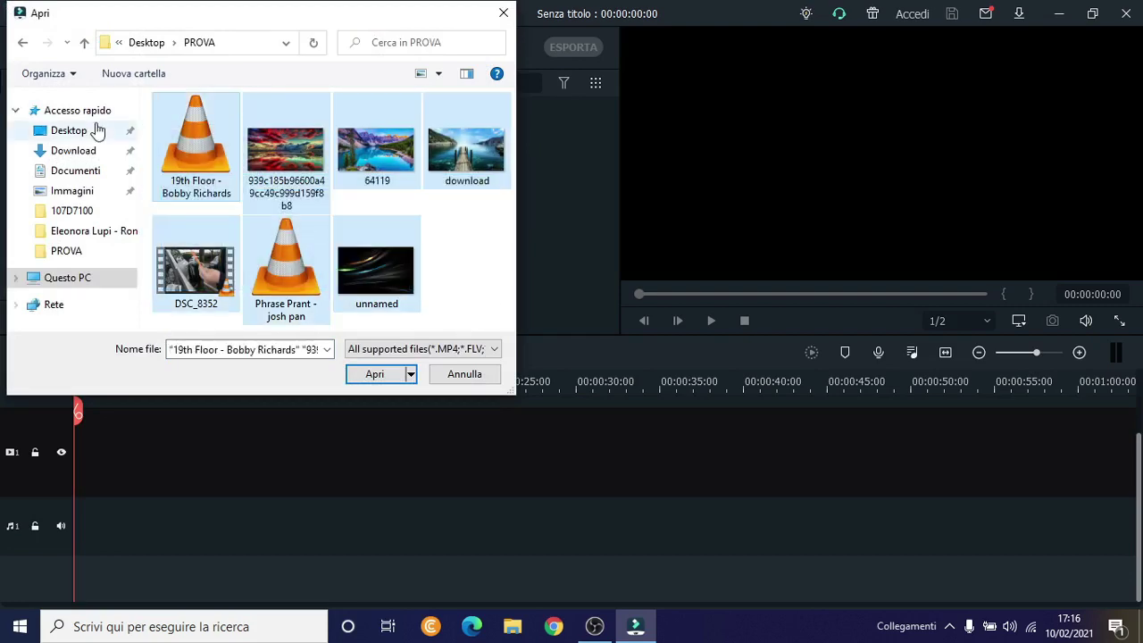
click(374, 379)
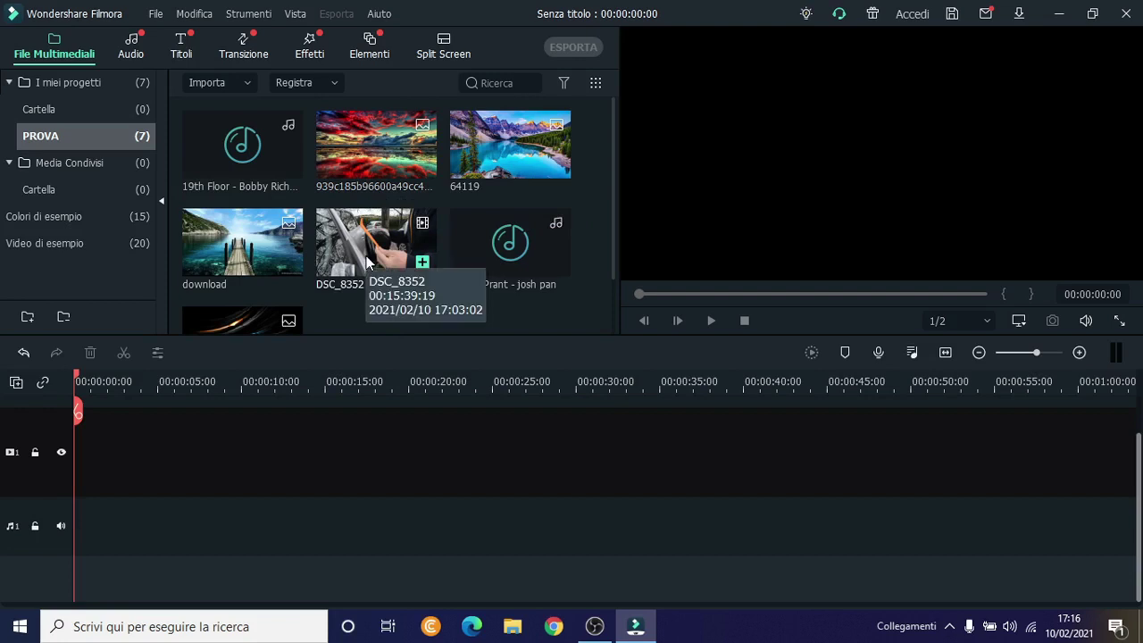
Step: Show the imported media as a list (Vista a Elenco), and return to large thumbnails (Vista a Miniature Grandi)
click(595, 84)
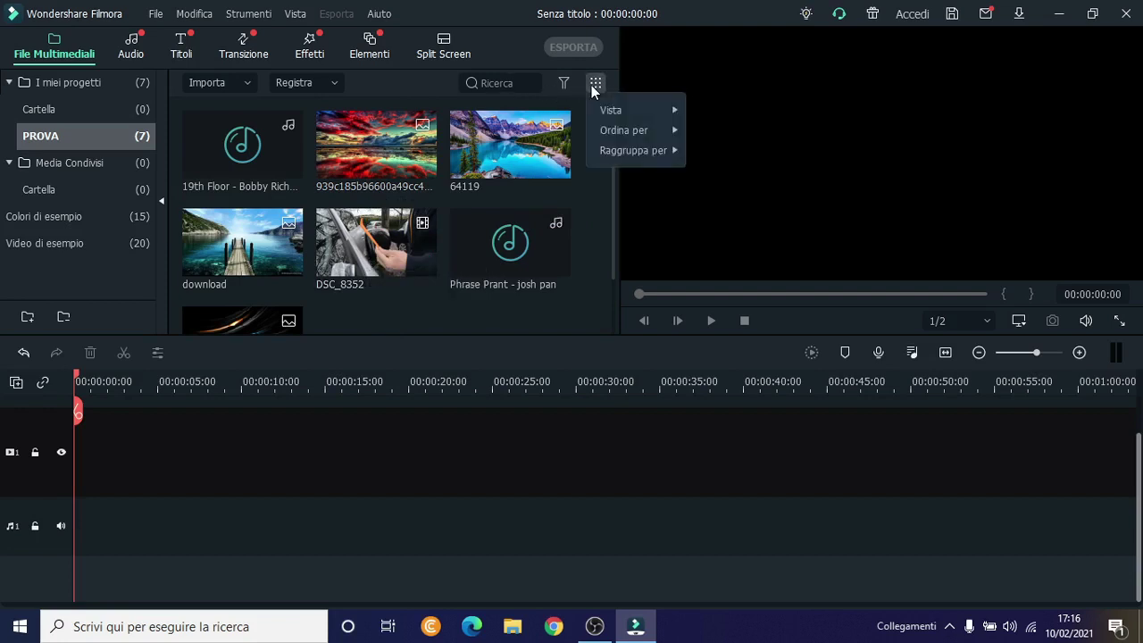
mouse_move(618, 119)
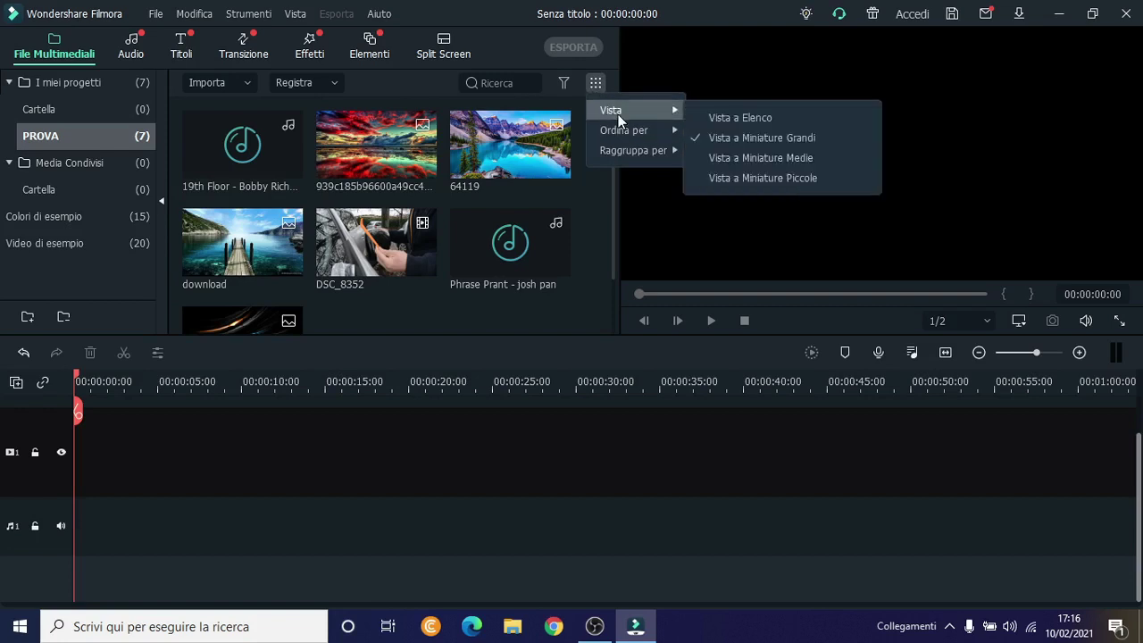
click(766, 119)
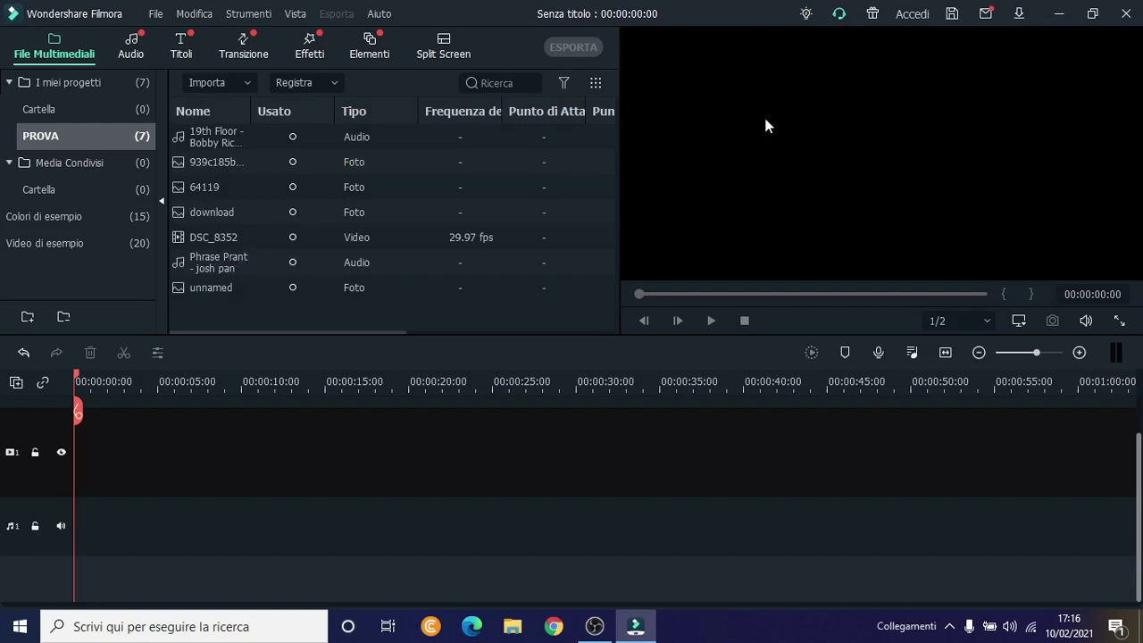
click(596, 81)
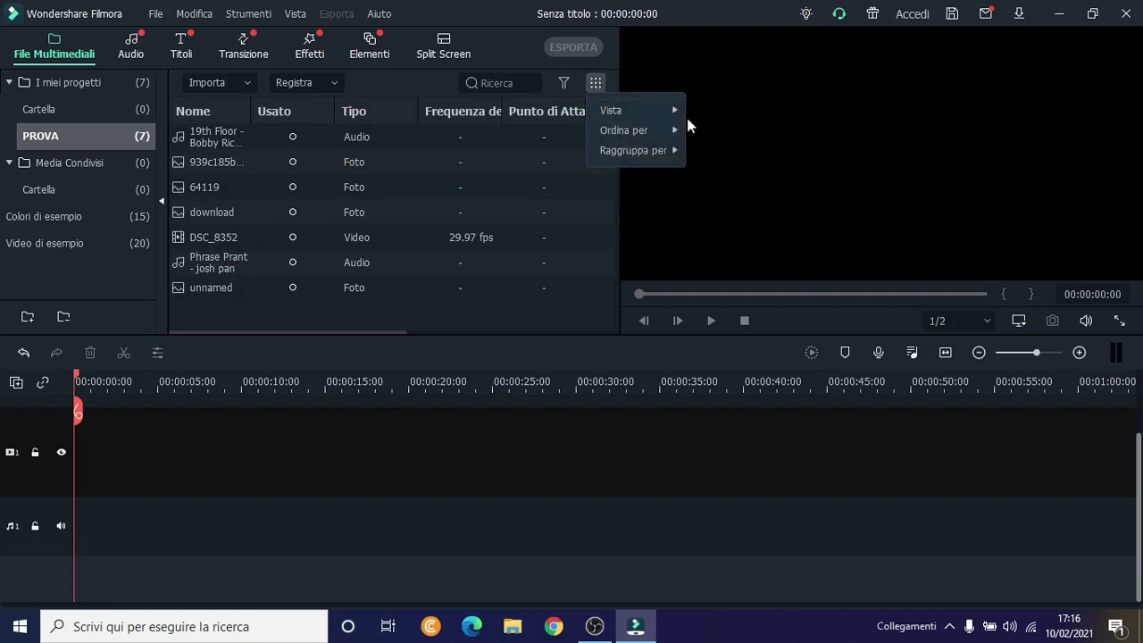
mouse_move(677, 114)
click(711, 136)
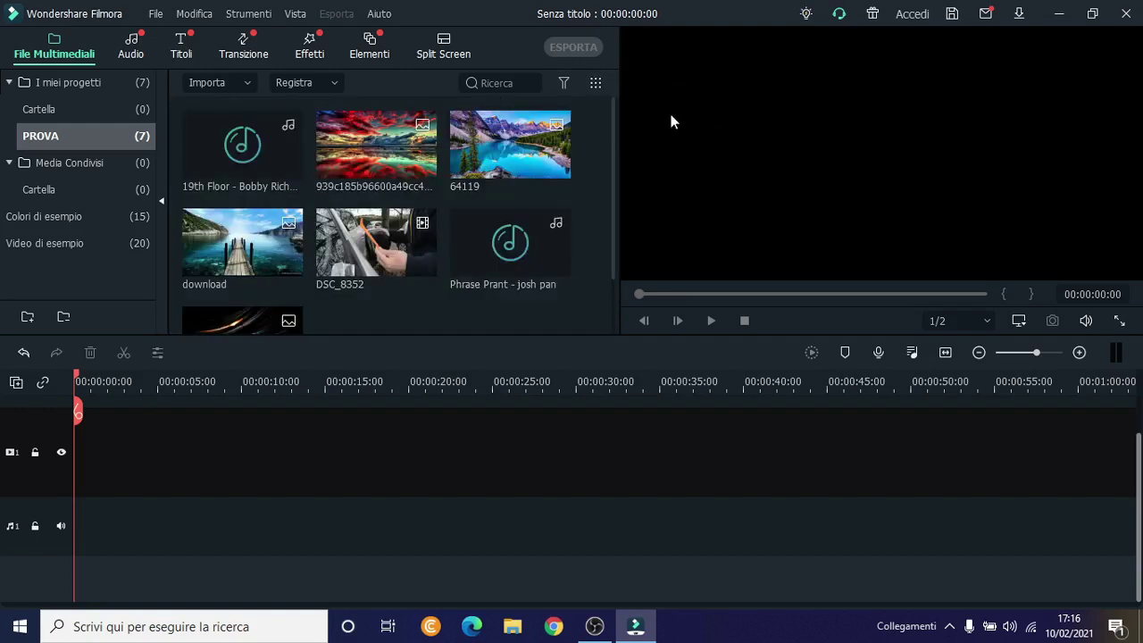
Step: Try the medium and small thumbnail views for the media, and return to large thumbnails
click(598, 89)
mouse_move(627, 108)
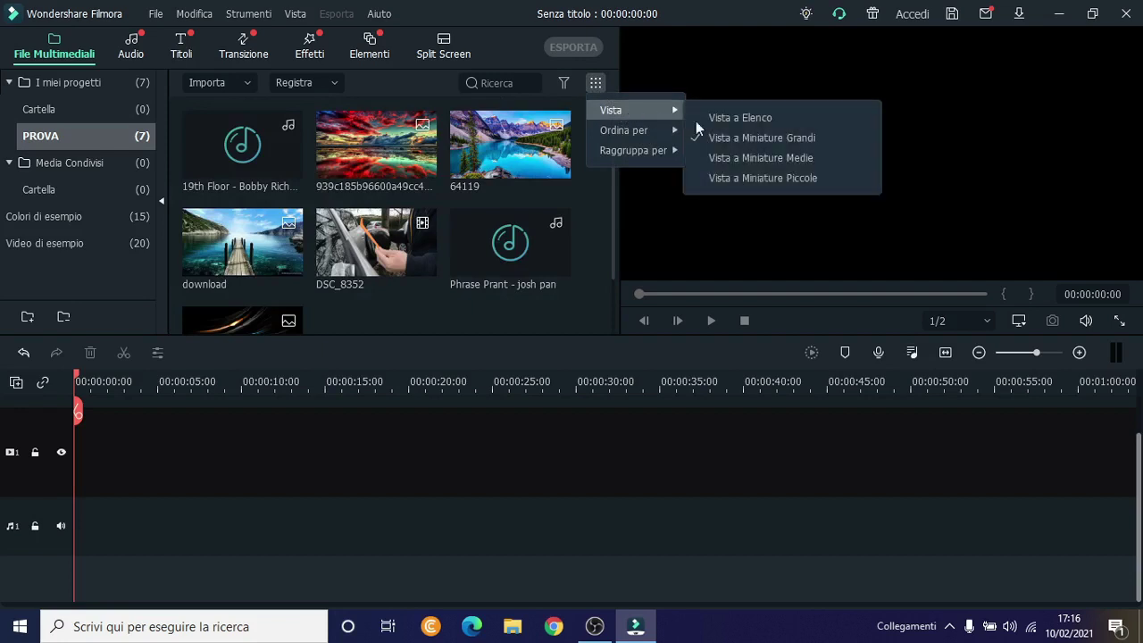
click(725, 157)
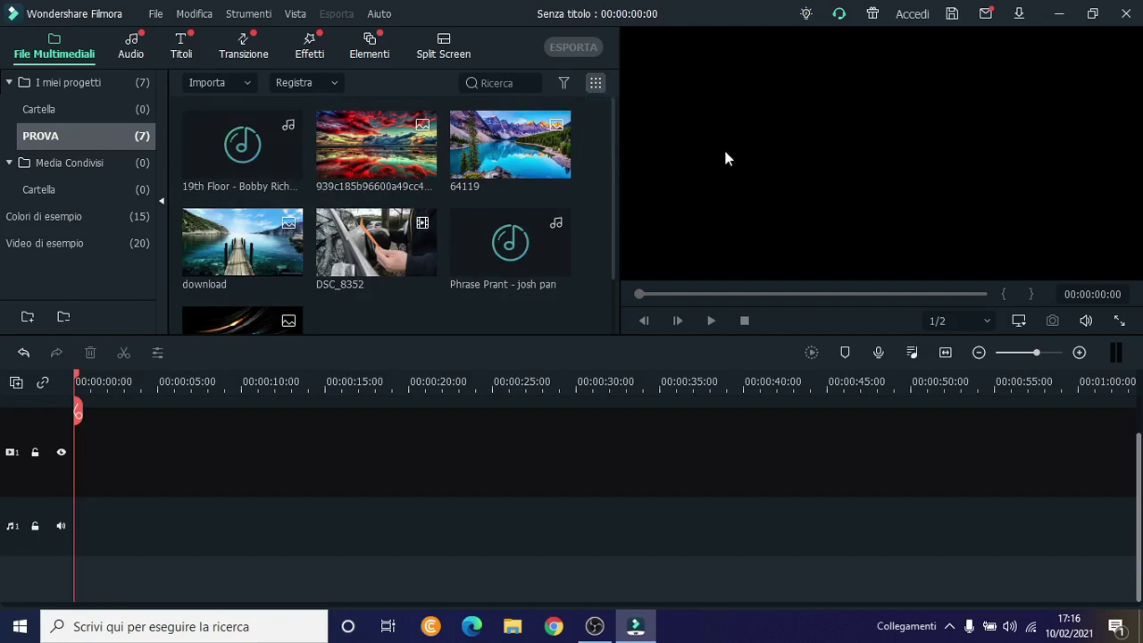
click(594, 85)
mouse_move(631, 108)
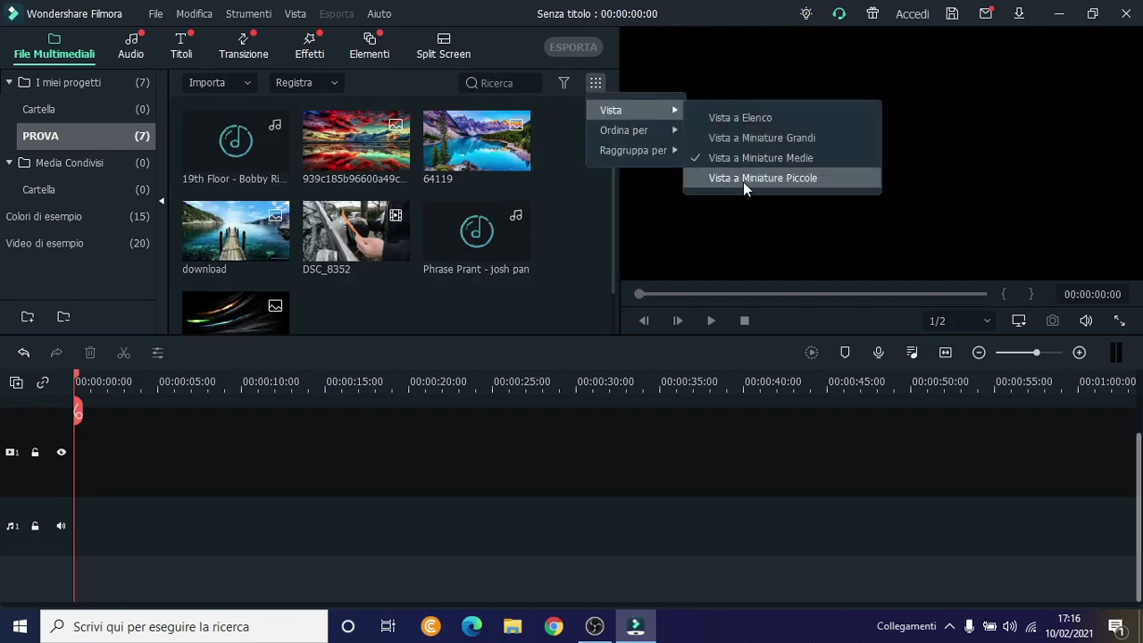
click(743, 180)
click(595, 85)
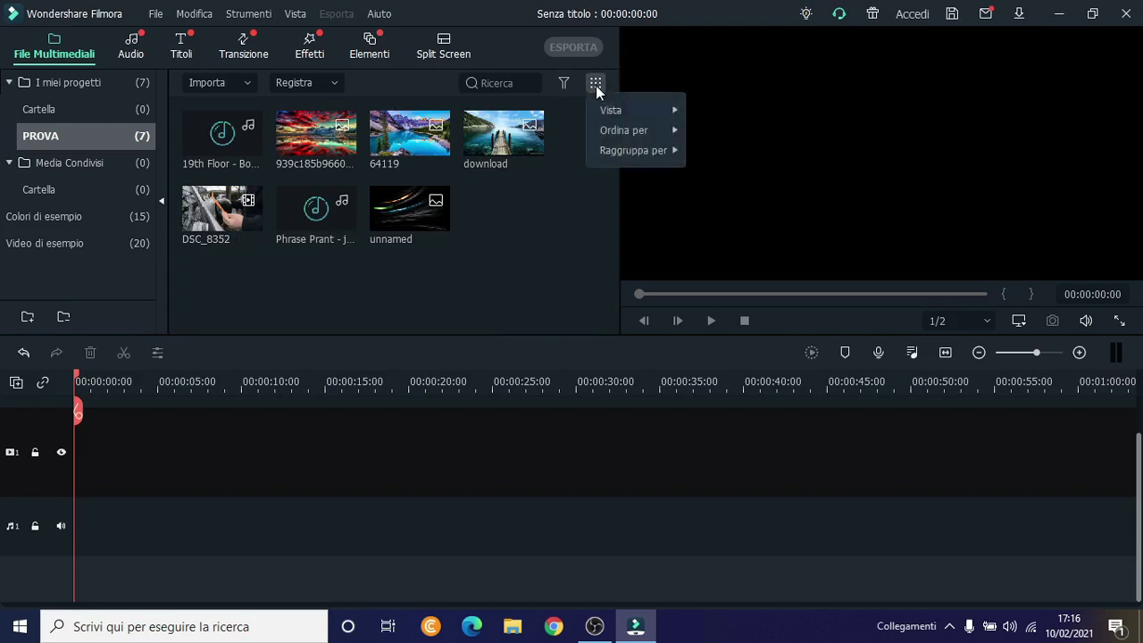
mouse_move(643, 116)
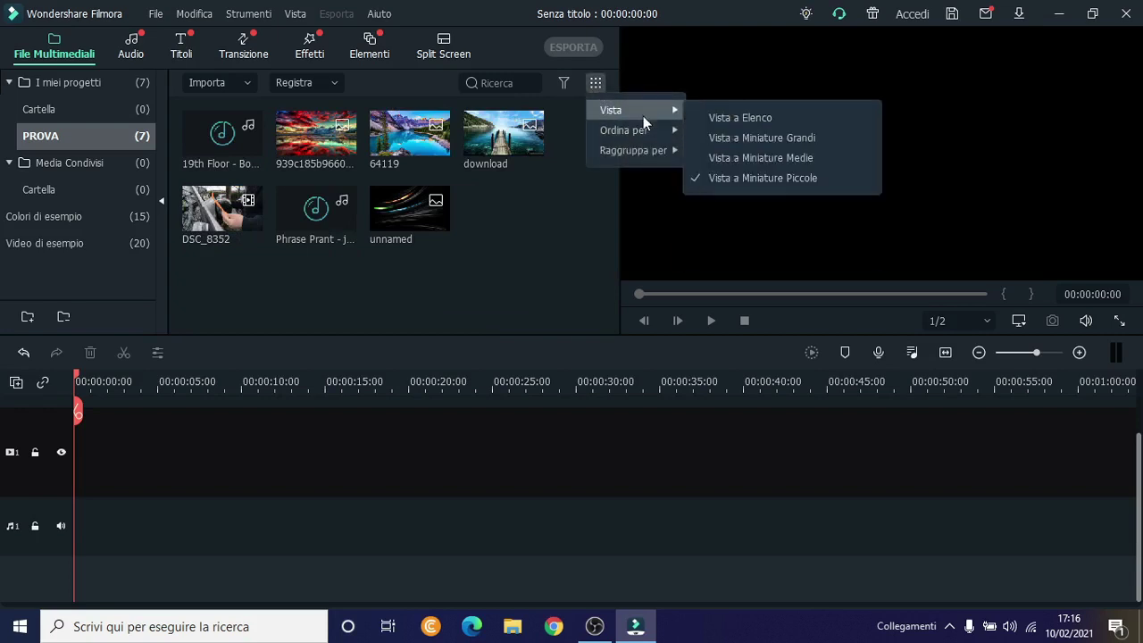
click(711, 137)
Step: Filter the PROVA media by video, image and audio in turn, and restore the display of all types
click(565, 83)
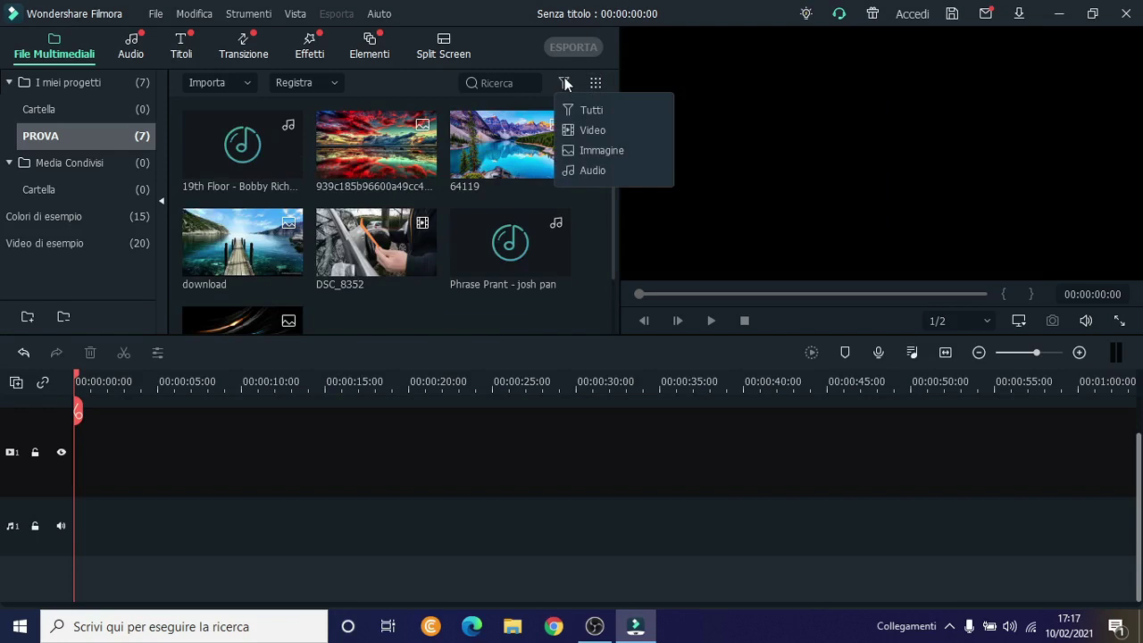
click(597, 128)
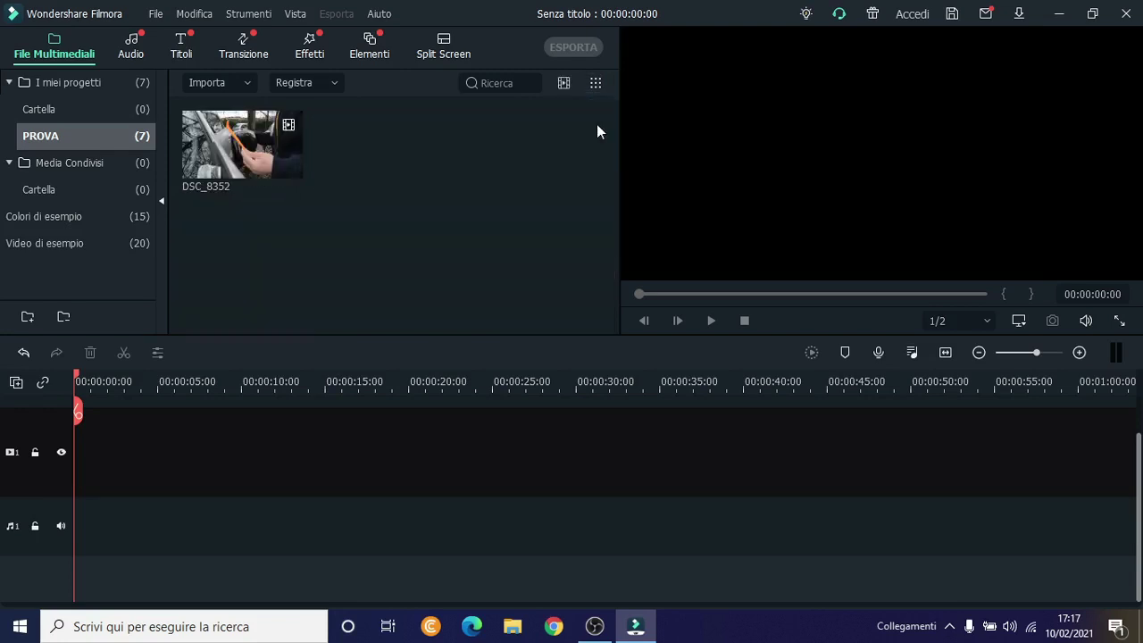
click(567, 85)
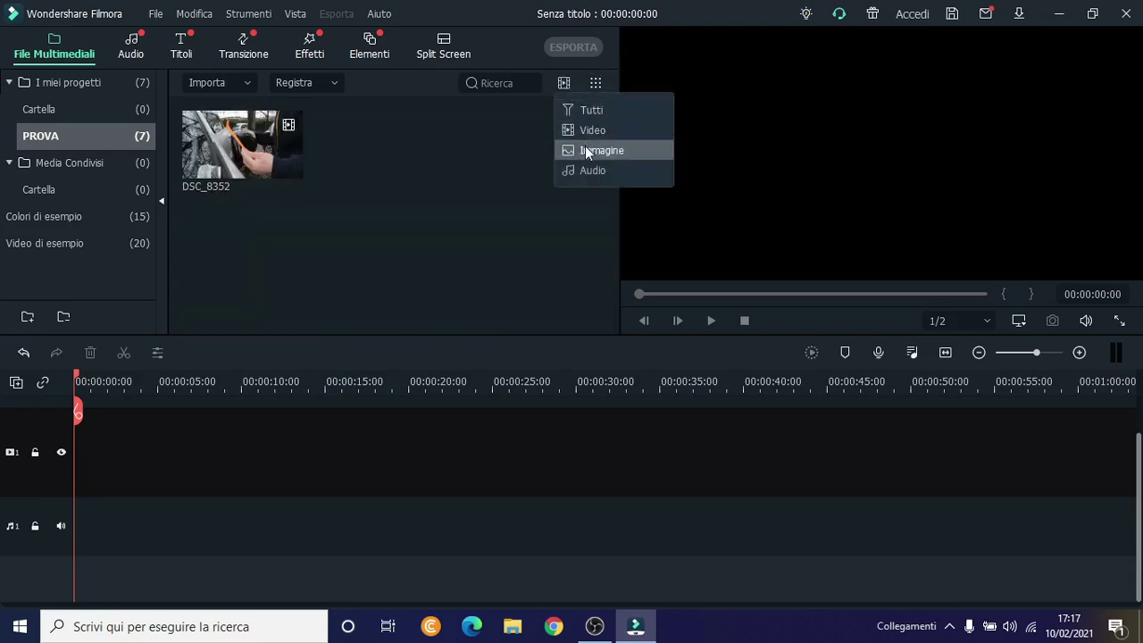
click(586, 149)
click(564, 83)
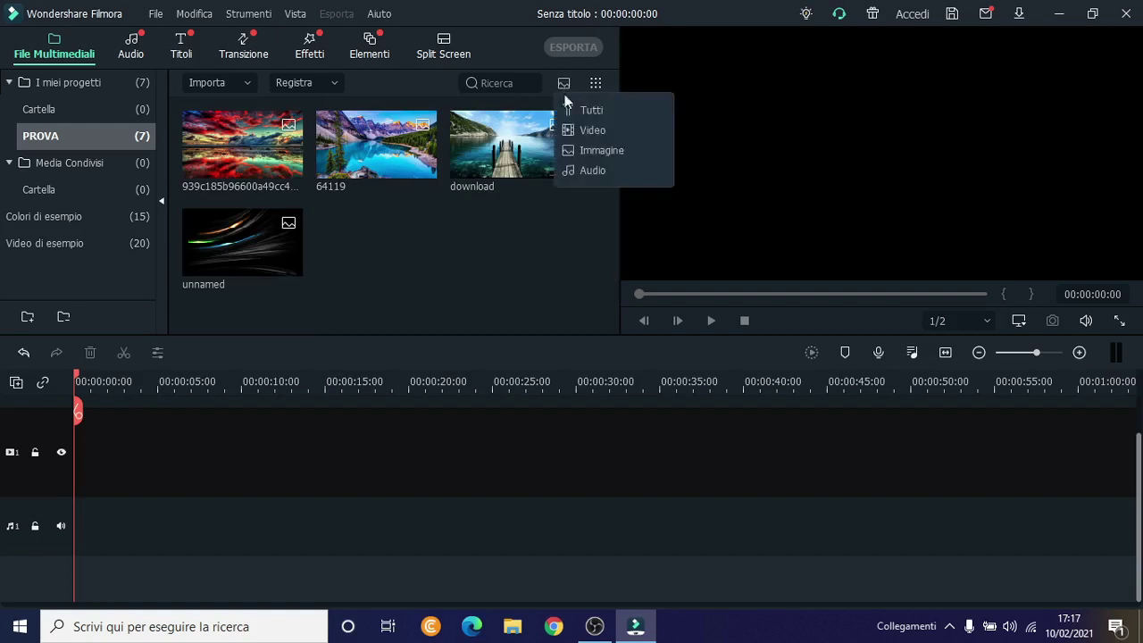
click(595, 177)
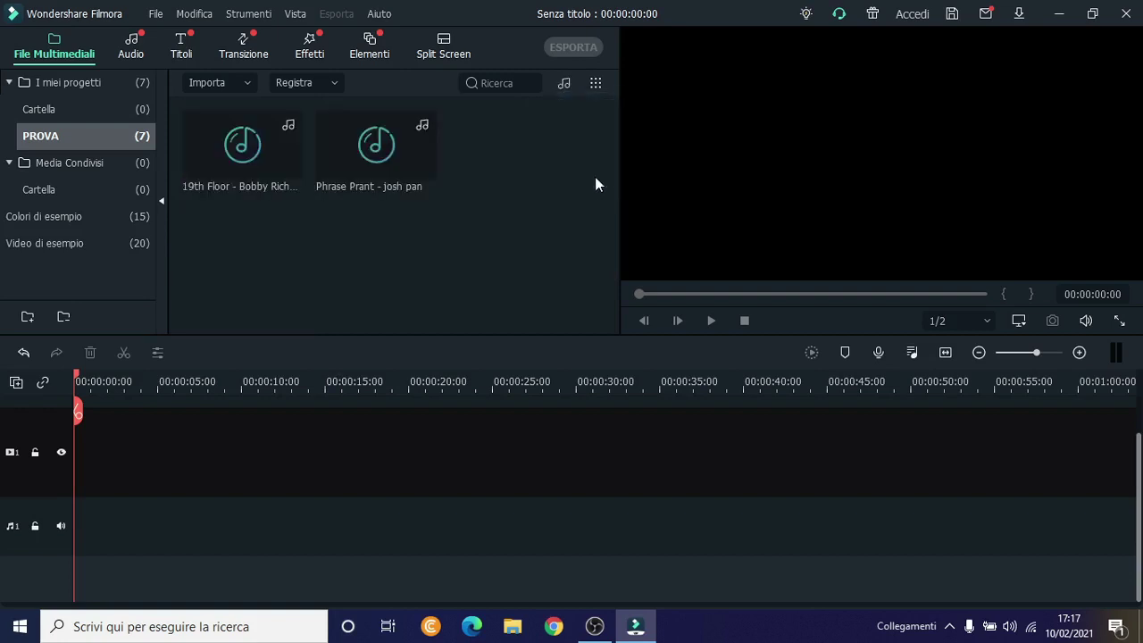
click(567, 82)
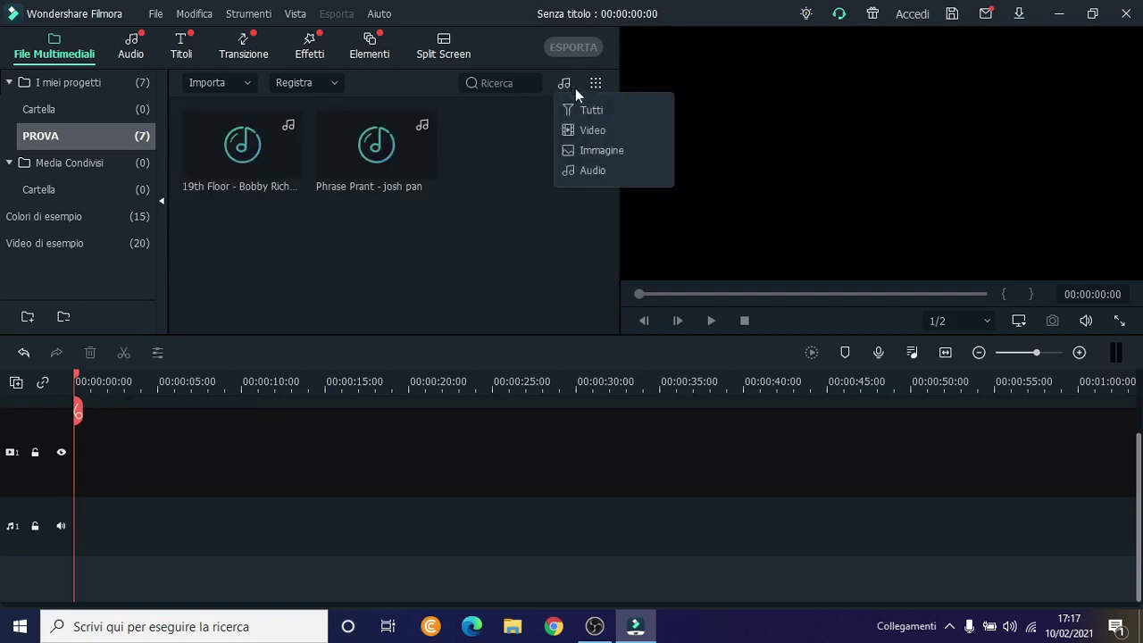
click(581, 105)
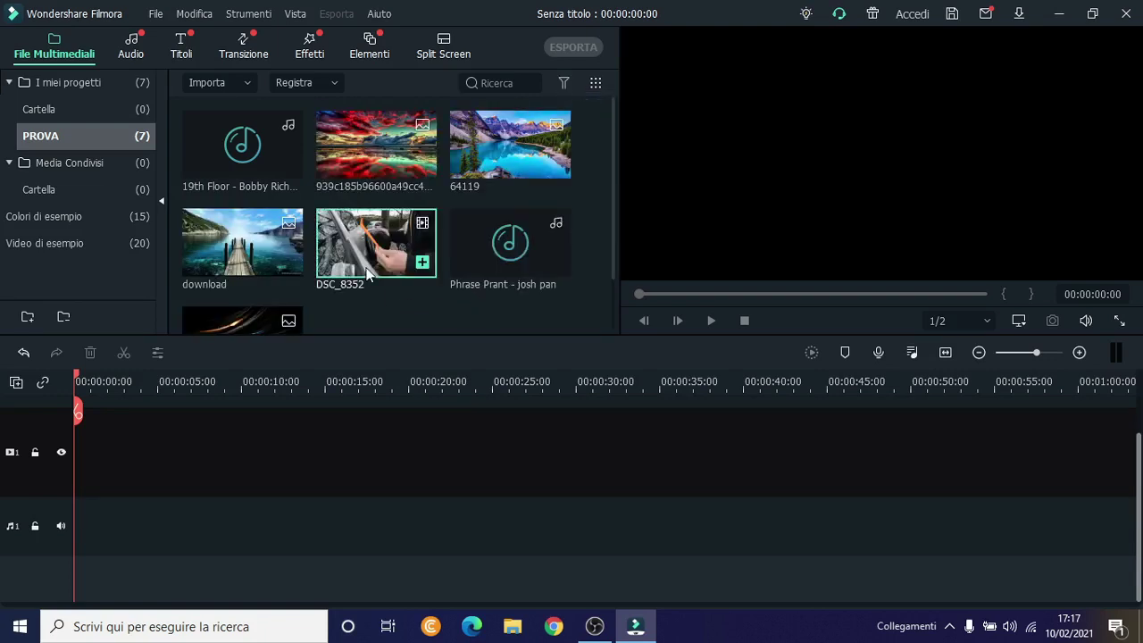
Step: Place the DSC_8352 video at the start of video track 1, matching the project to the media at 1920 x 1080 30fps
drag(359, 240, 57, 527)
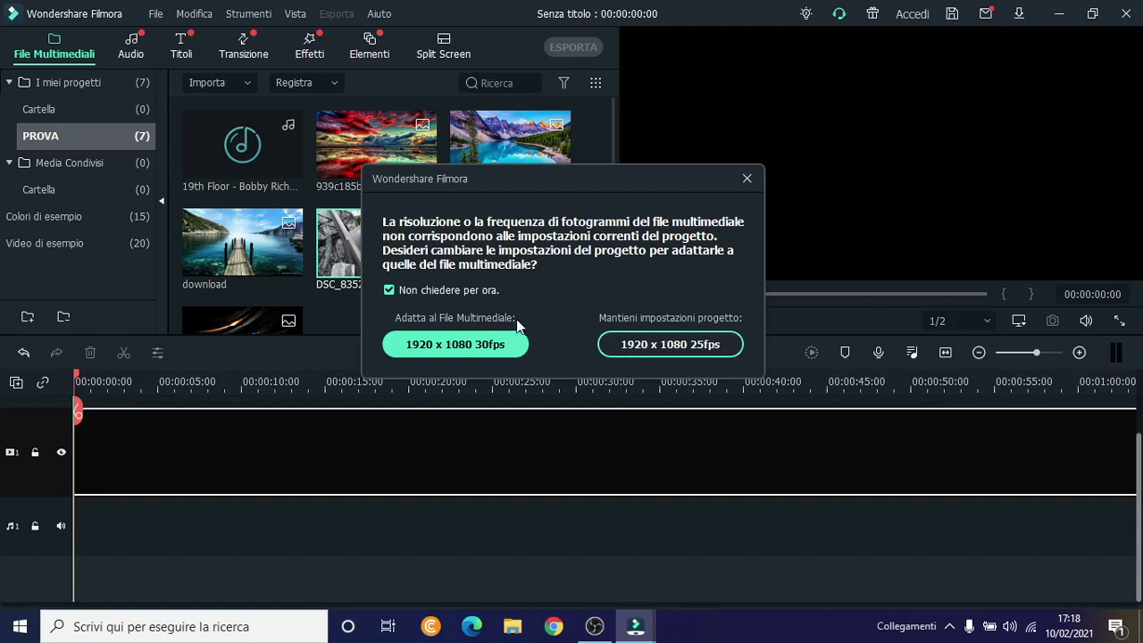
click(454, 345)
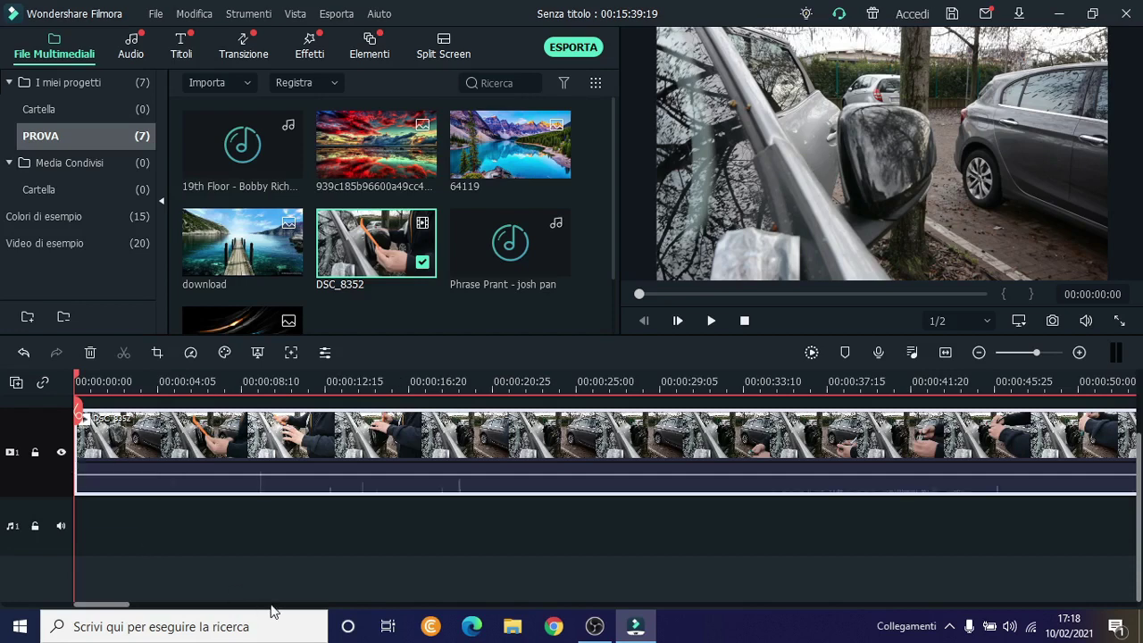
Step: Play the opening seconds of the DSC_8352 clip, return to its start, and scrub the playhead to 00:00:05:10
click(711, 321)
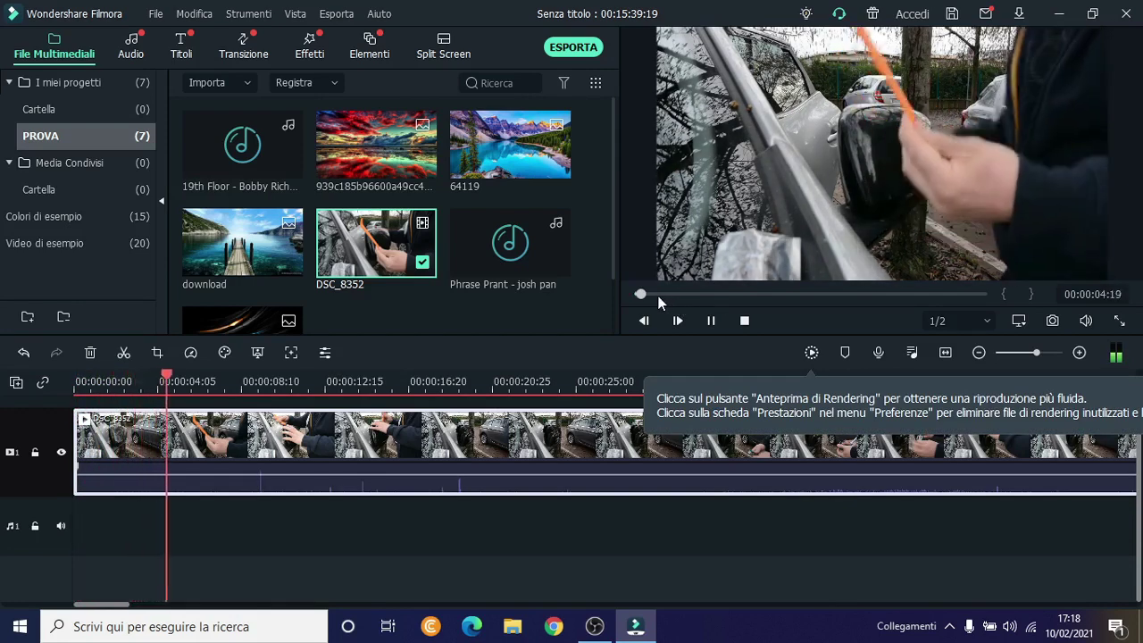
key(space)
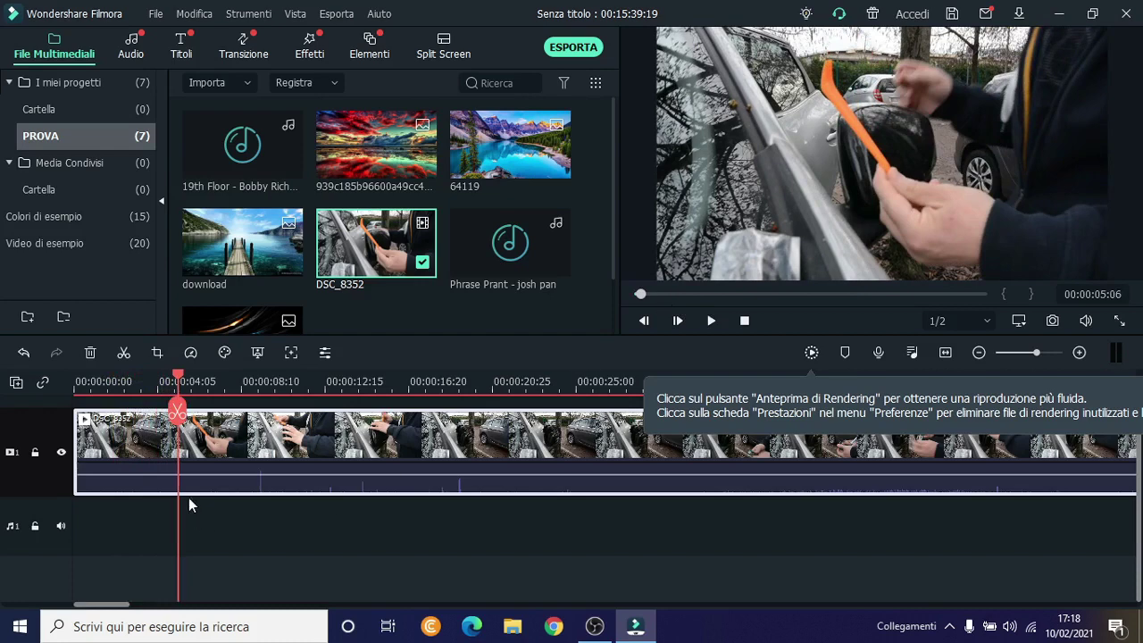
drag(179, 379, 50, 378)
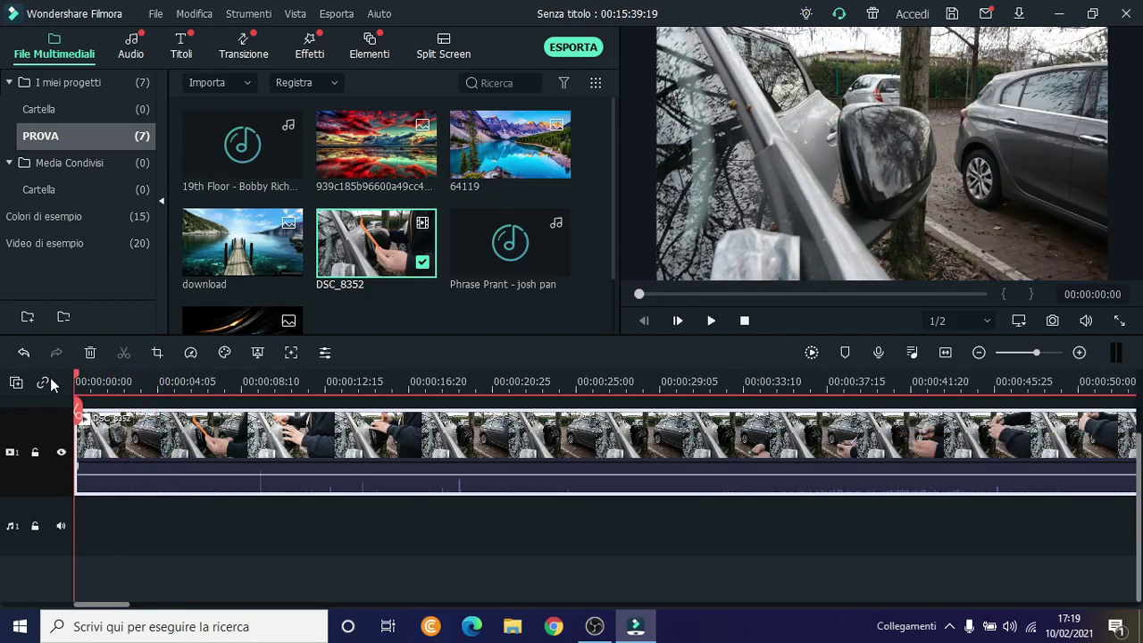
key(space)
key(space)
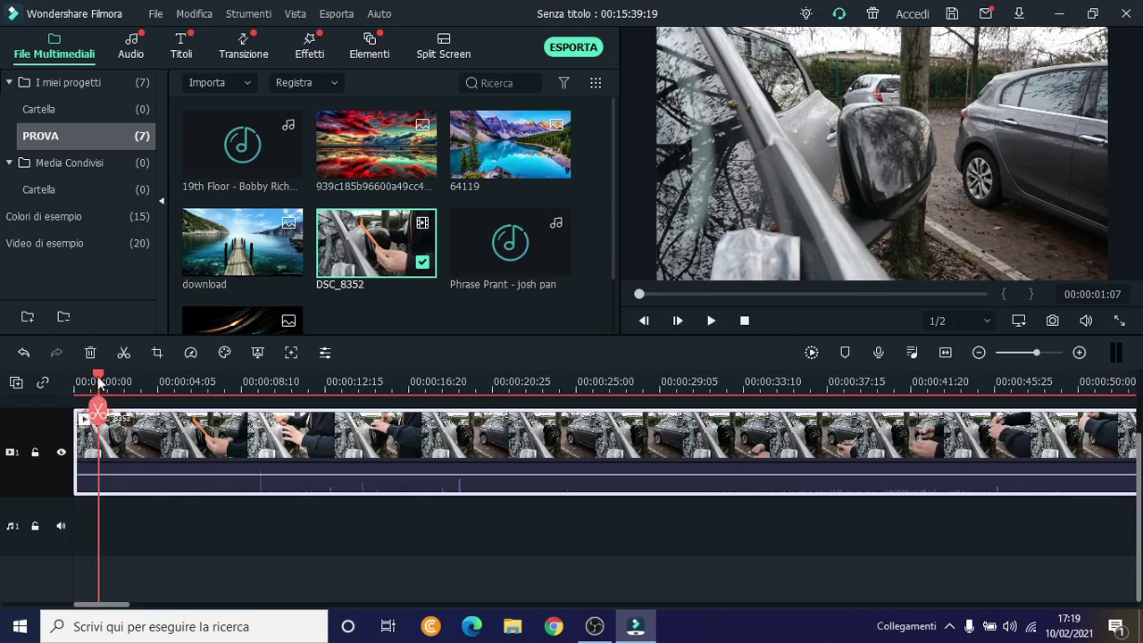
drag(97, 387, 181, 404)
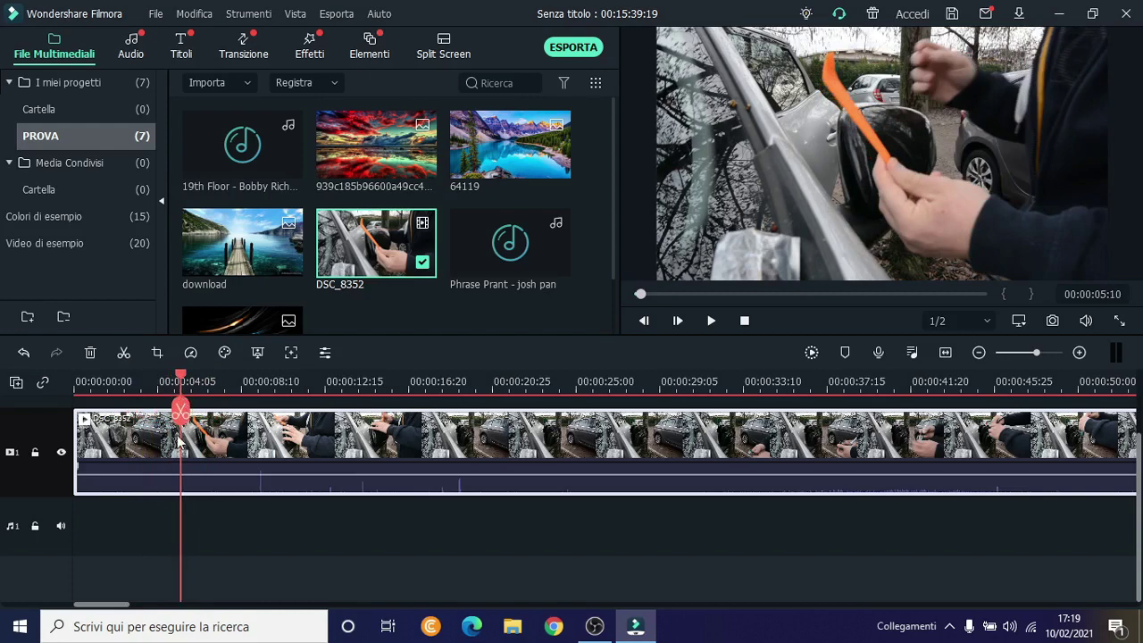
Step: Browse the included transitions and preview the Scambia transition
click(246, 56)
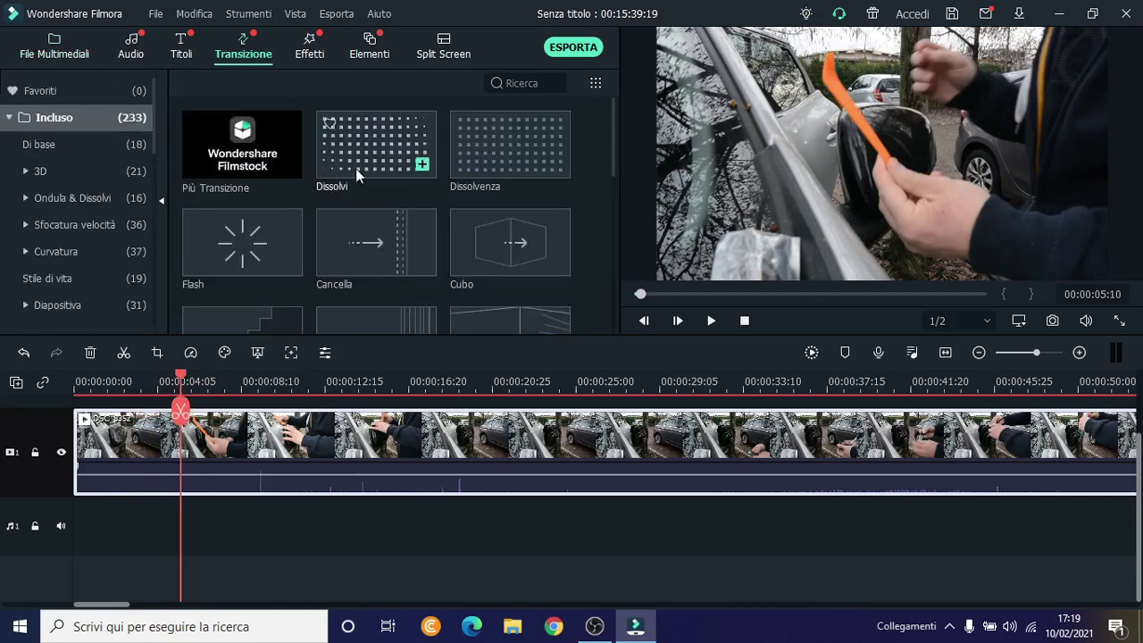
scroll(367, 185, down, 10)
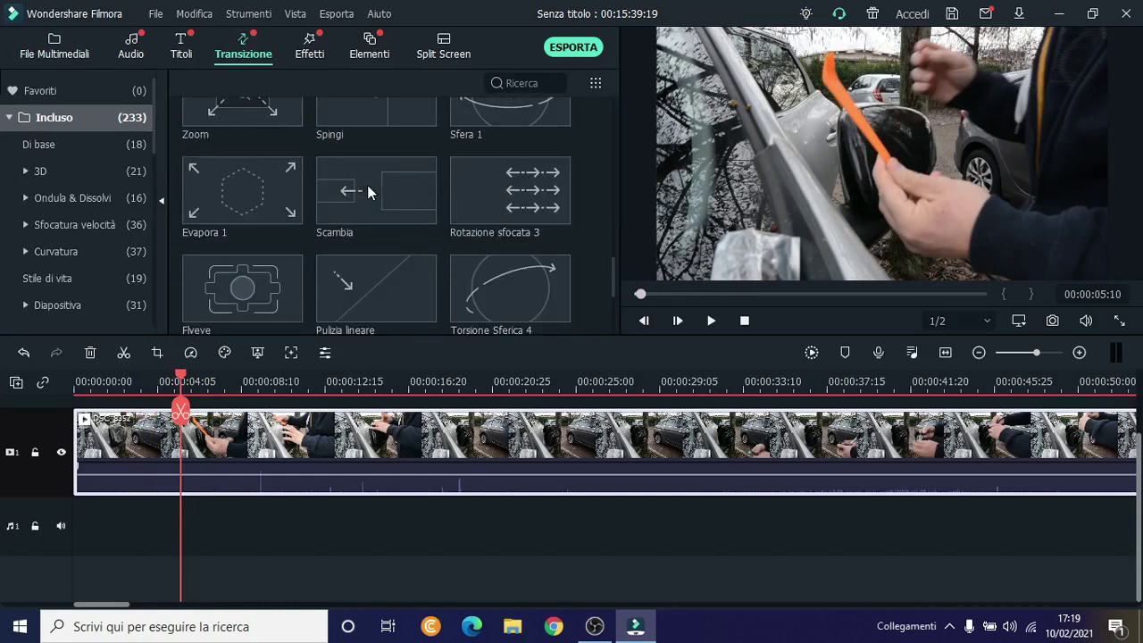
click(366, 188)
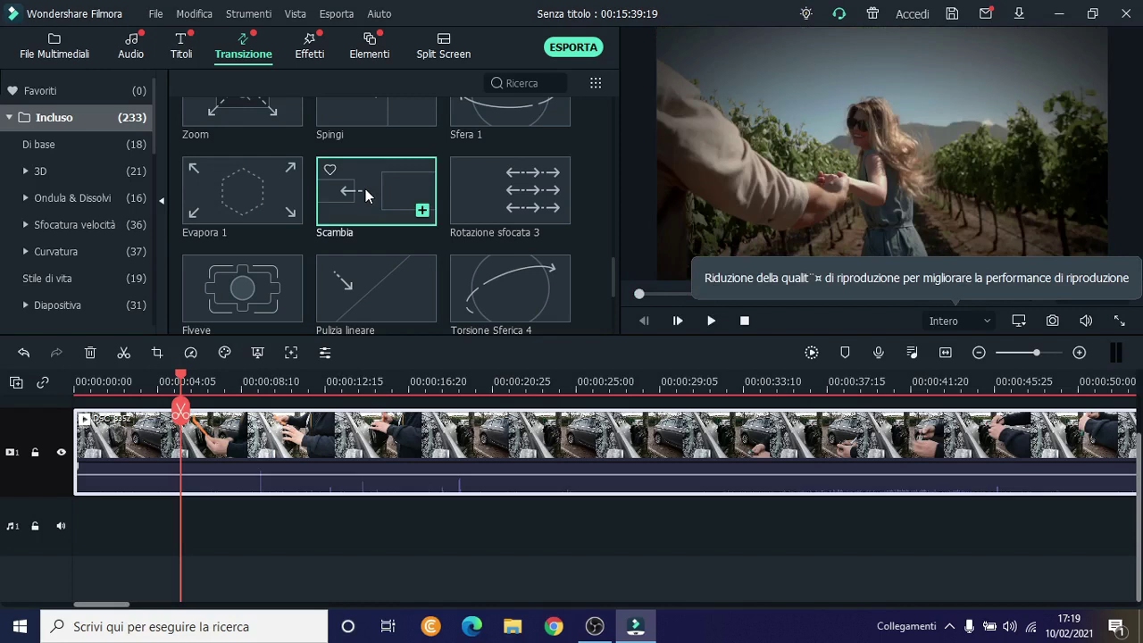
Step: Split the DSC_8352 clip on video track 1 at 00:00:03:18
click(180, 378)
drag(179, 378, 147, 379)
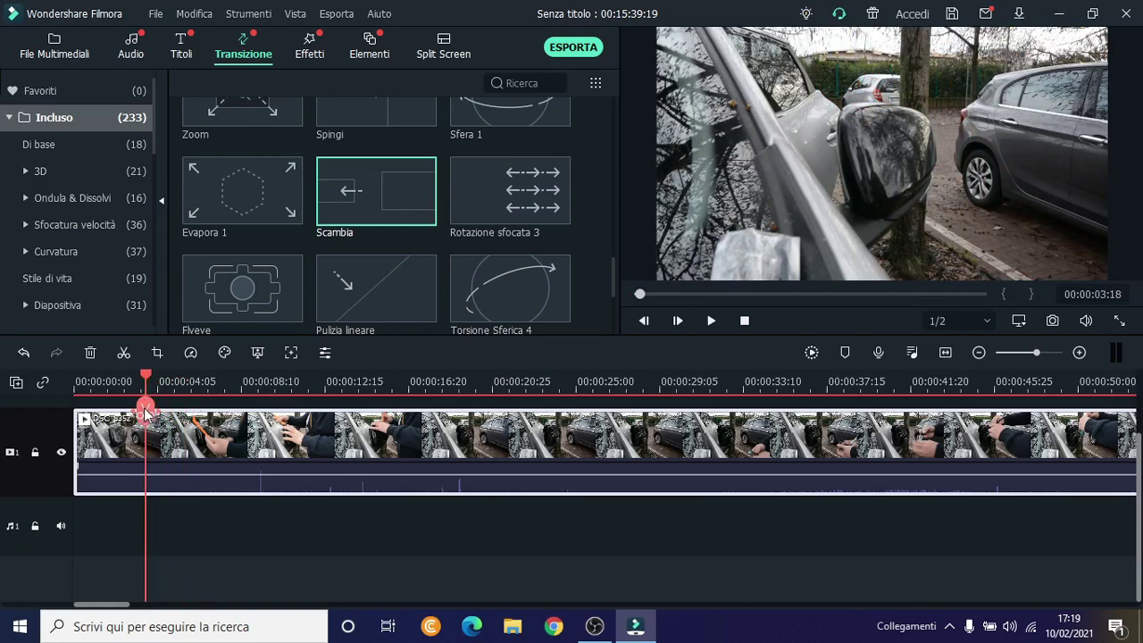
click(146, 416)
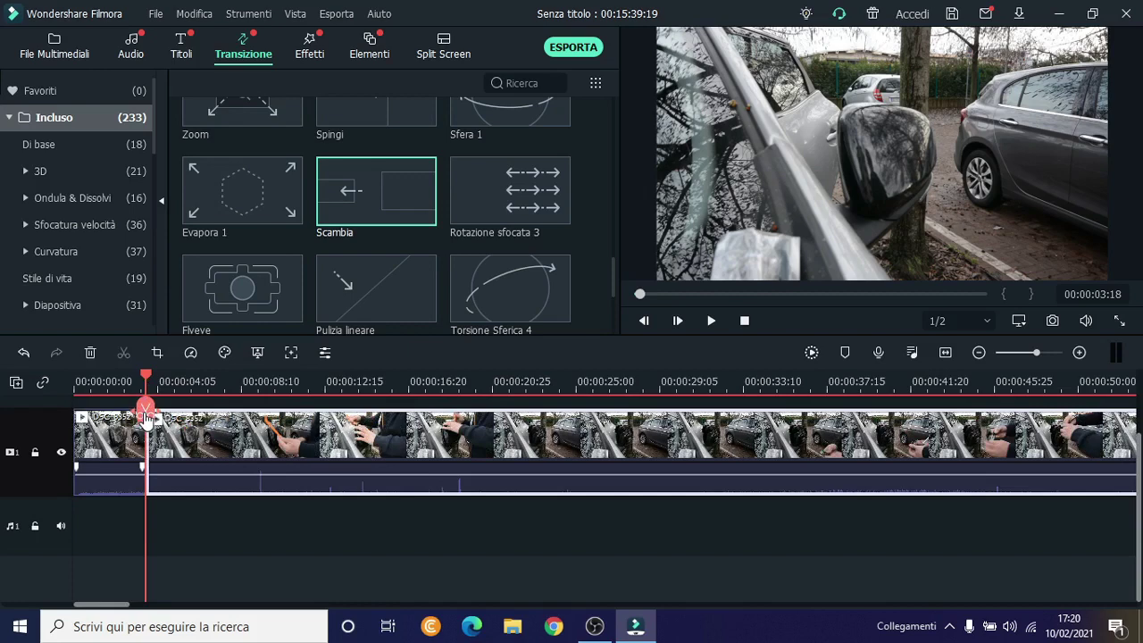
drag(185, 452, 229, 444)
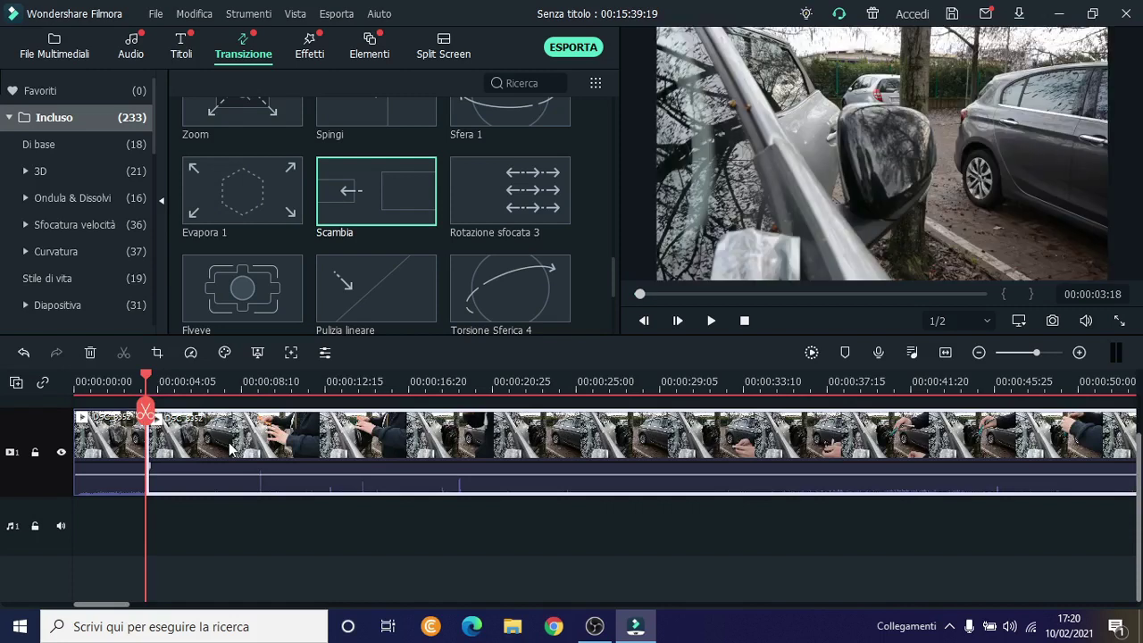
Step: Apply the Scambia transition to the beginning of the second DSC_8352 segment, right after the cut
drag(148, 377, 125, 377)
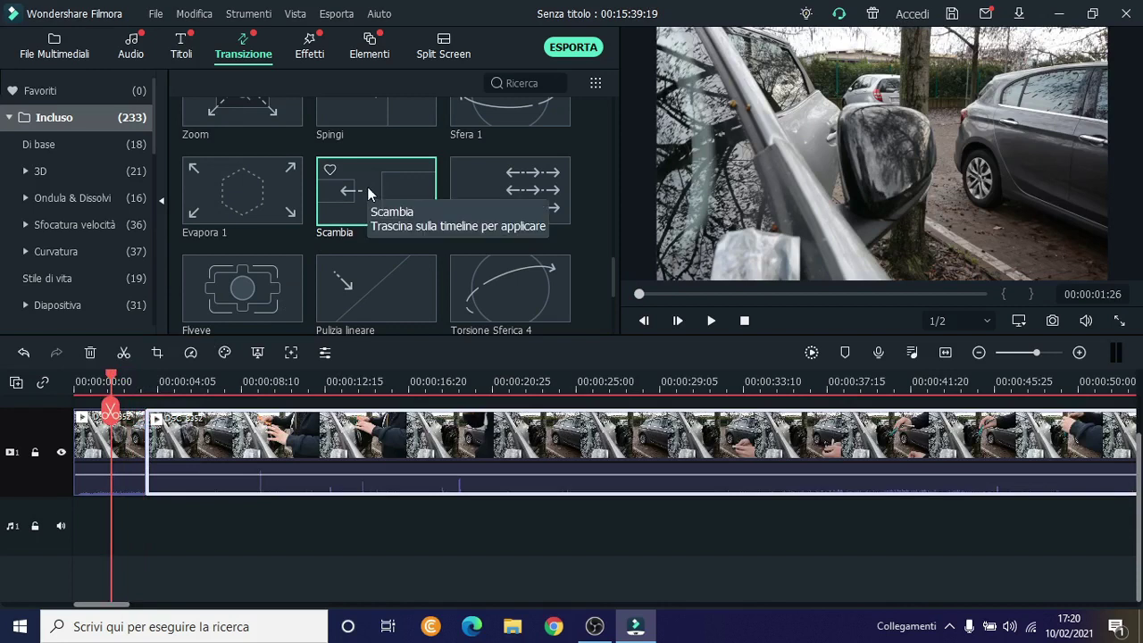
drag(370, 207, 158, 454)
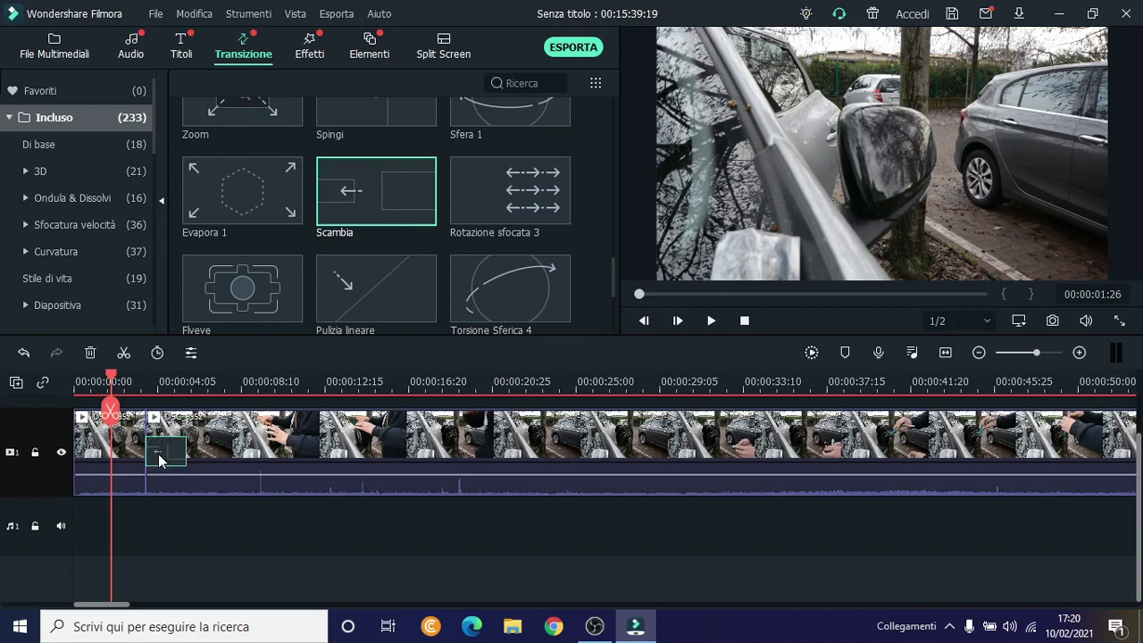
drag(110, 379, 81, 379)
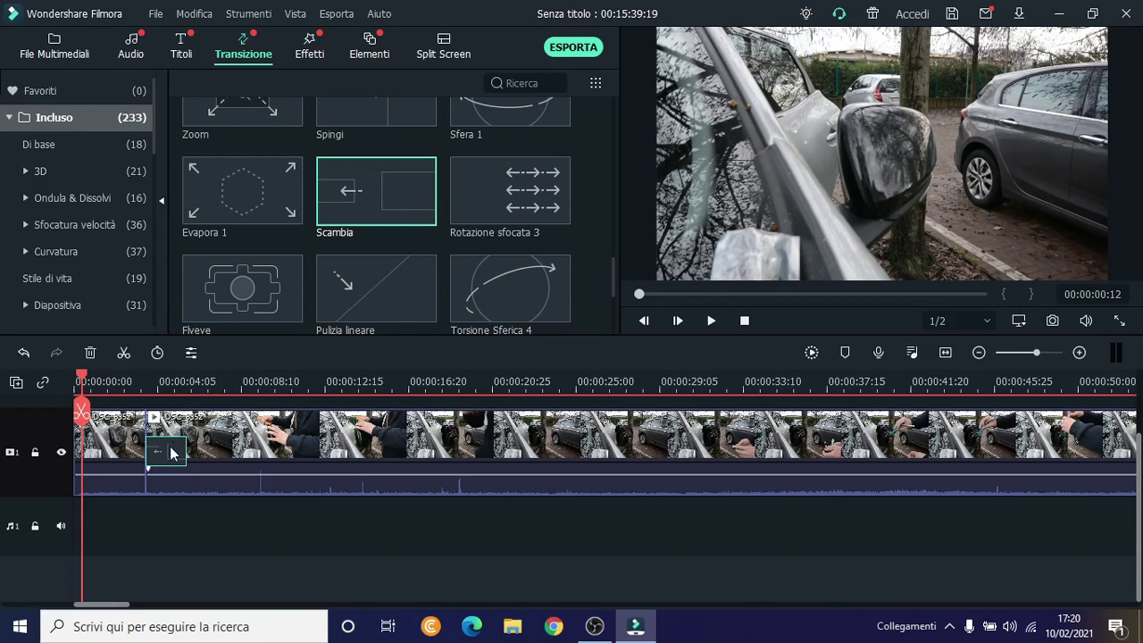
Step: Shift the Scambia transition so it is centred over the cut between the two DSC_8352 segments
drag(172, 453, 122, 454)
click(245, 540)
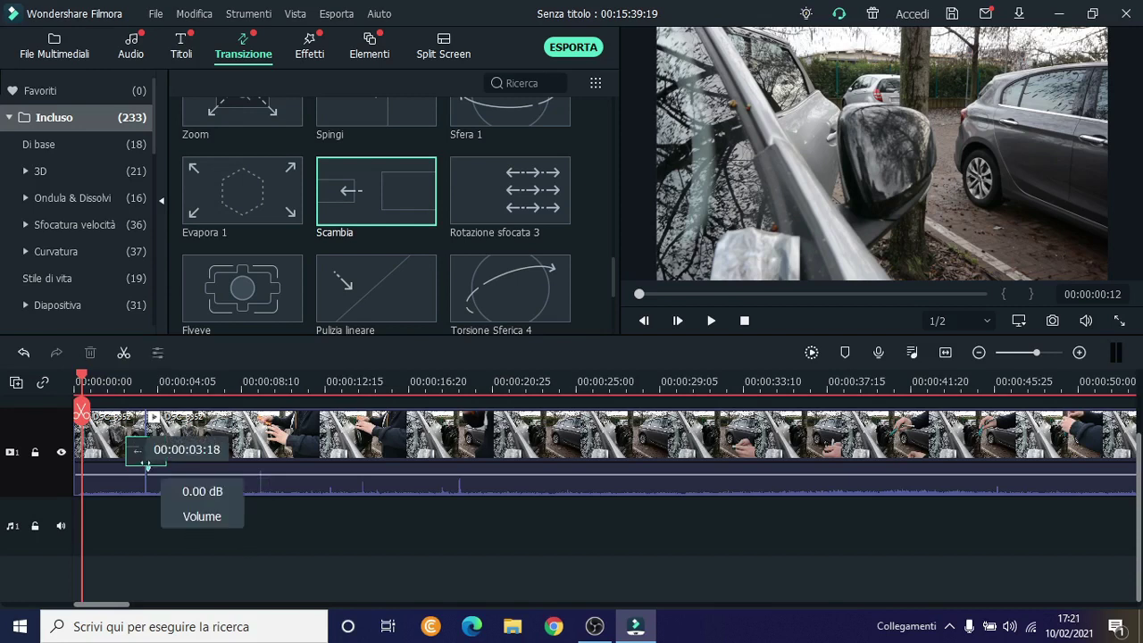
click(149, 450)
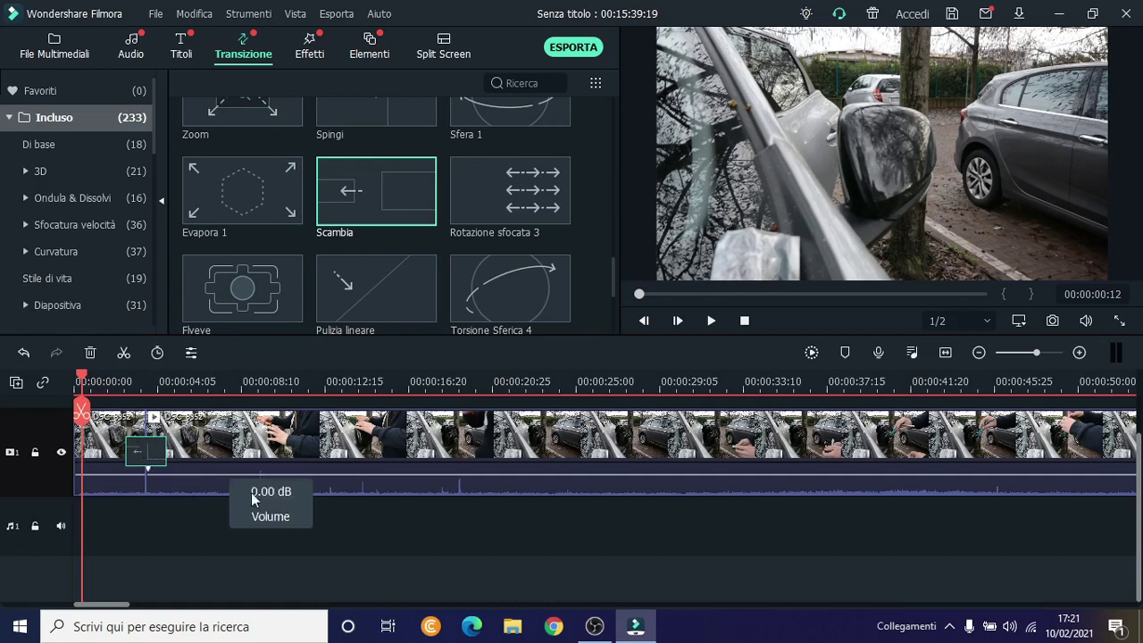
click(256, 580)
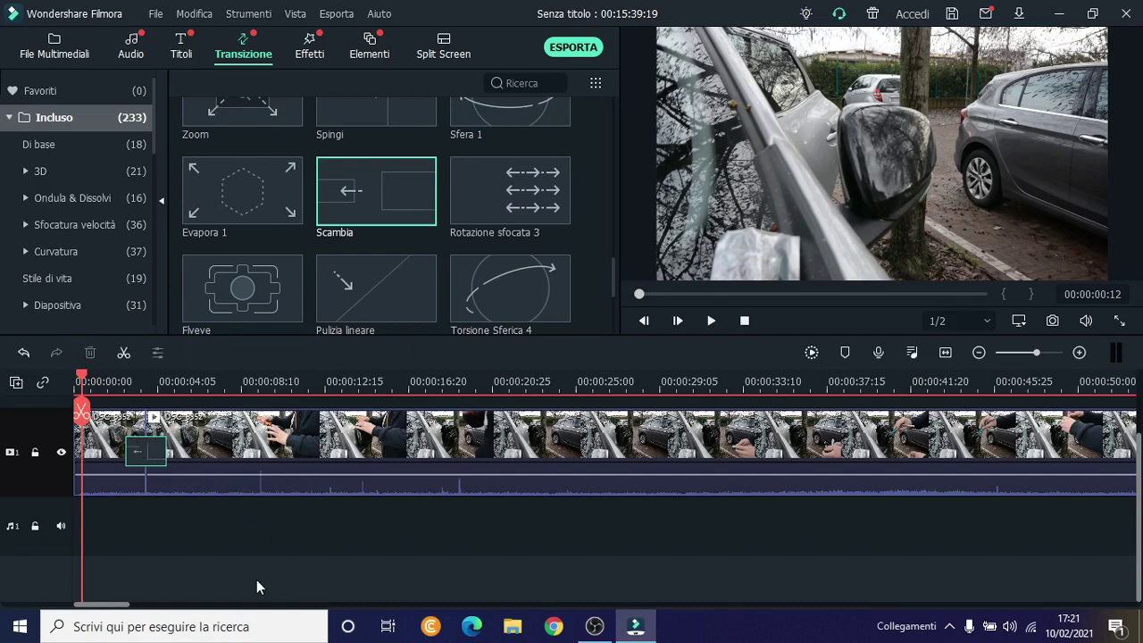
Step: Open the settings of the Scambia transition on the timeline and review its duration and mode options
click(151, 450)
double_click(151, 450)
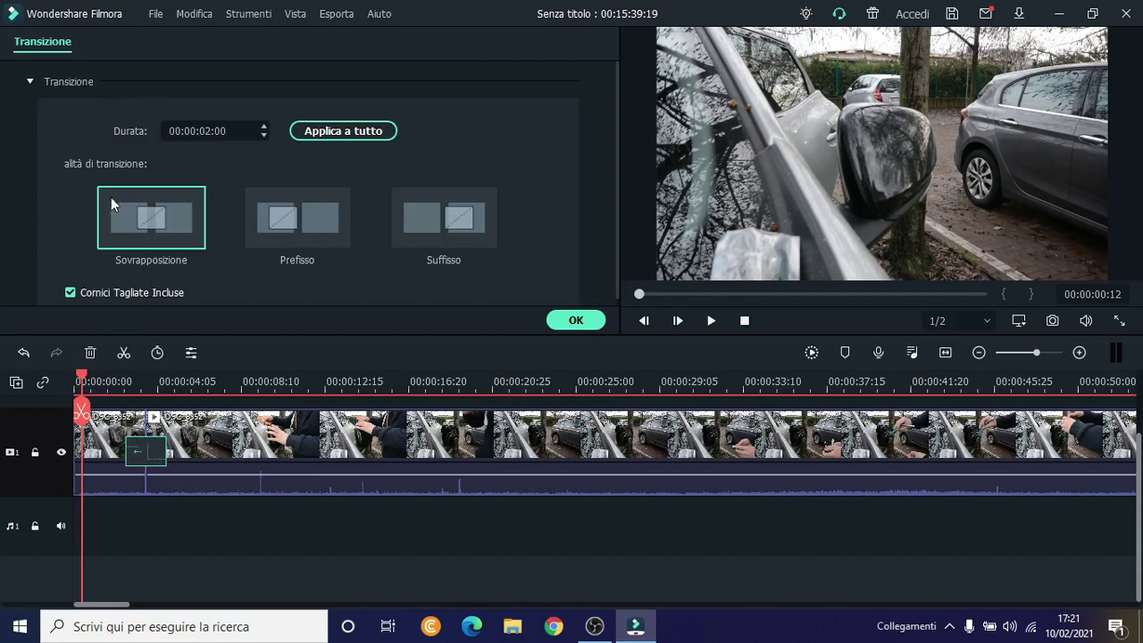
scroll(285, 150, down, 1)
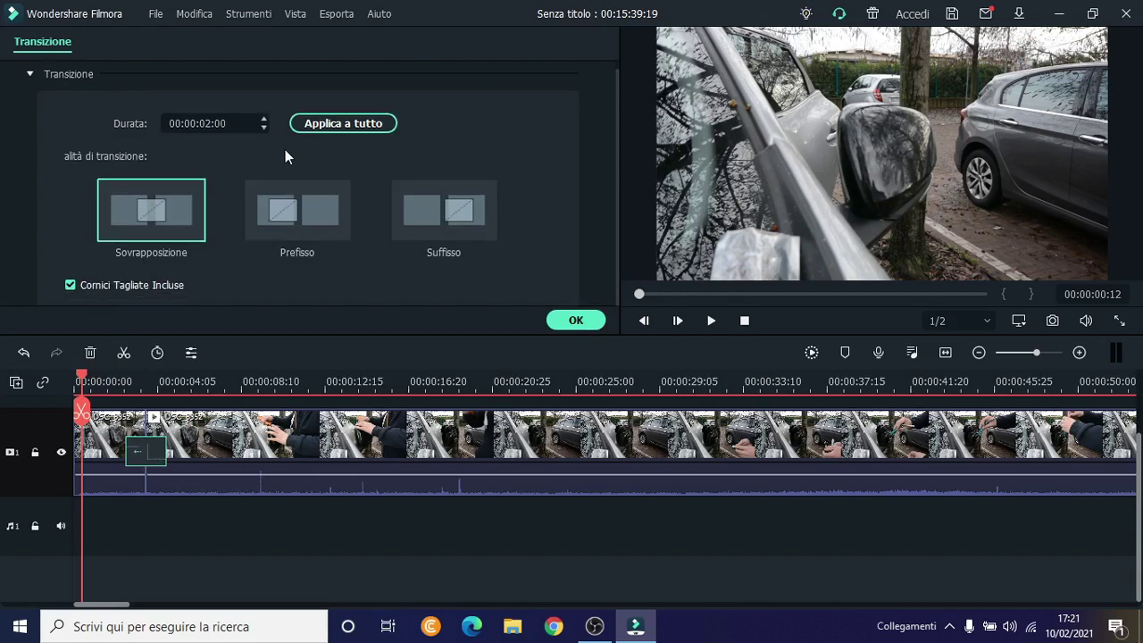
scroll(284, 152, up, 1)
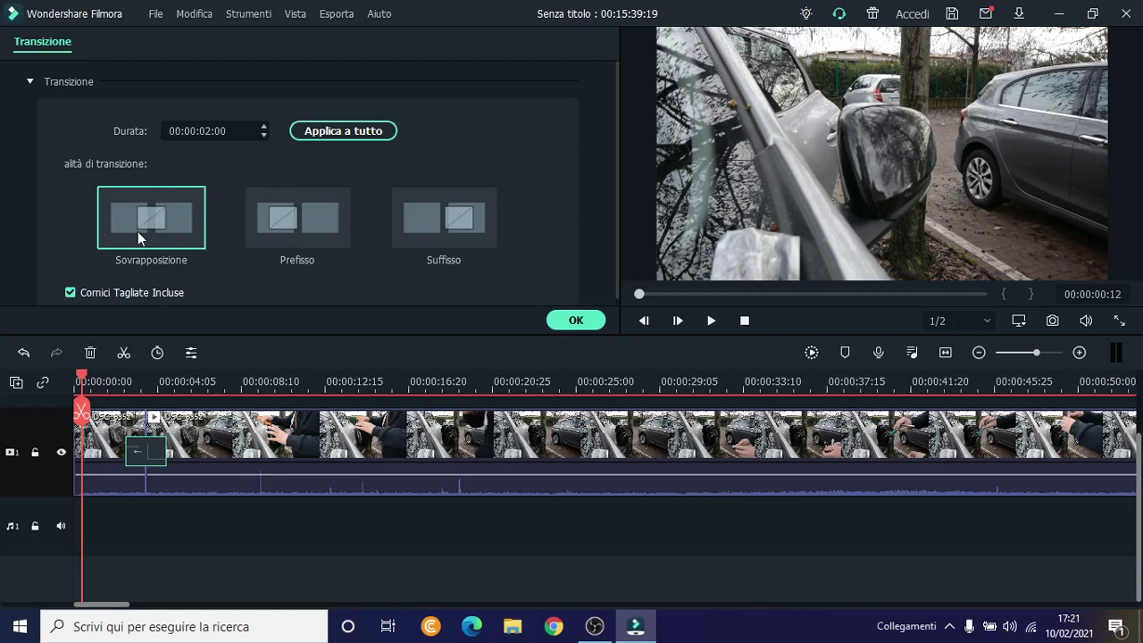
Step: Try the Prefisso and Suffisso modes for the transition, and return to Sovrapposizione
click(284, 218)
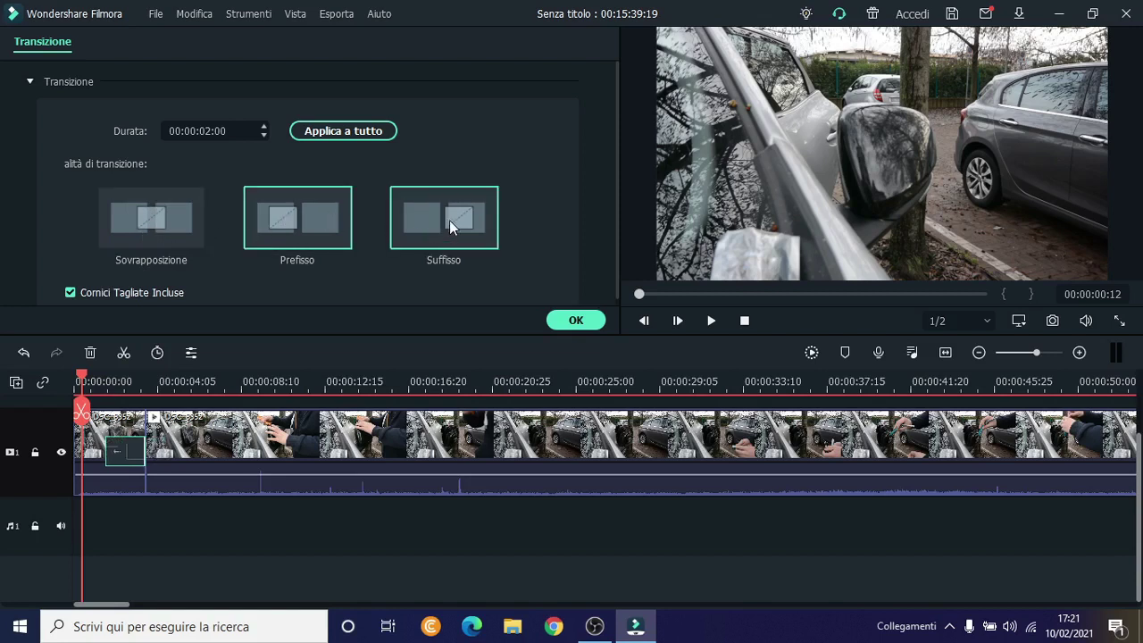
click(450, 227)
click(121, 243)
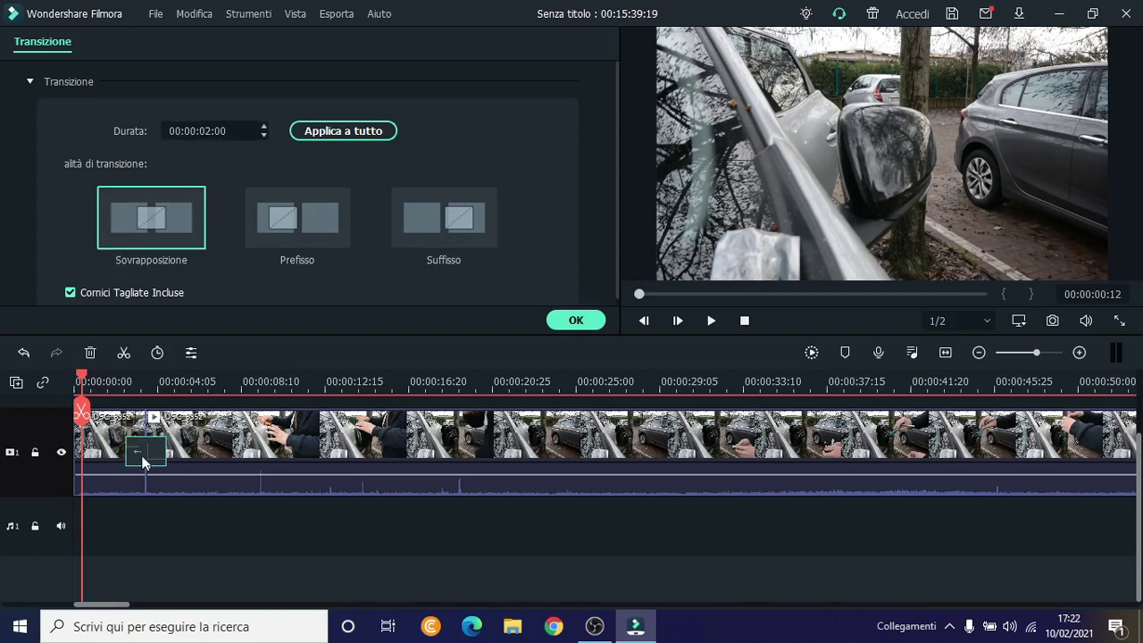
Step: Play the timeline across the Scambia transition from 00:00:02:06, and return the playhead to before the cut
click(203, 130)
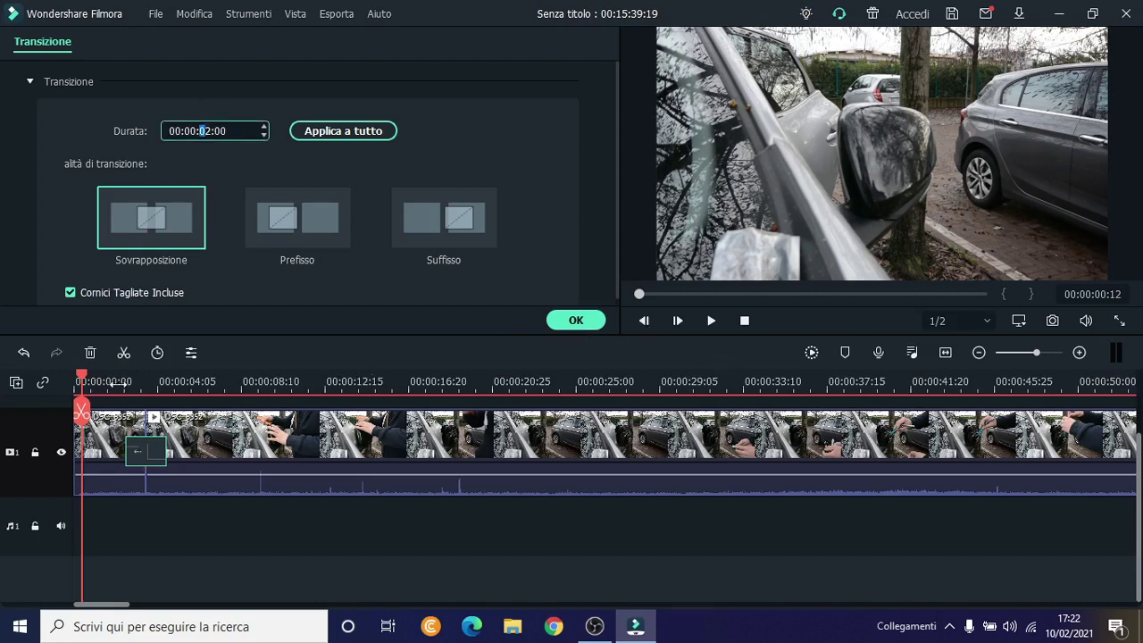
click(117, 383)
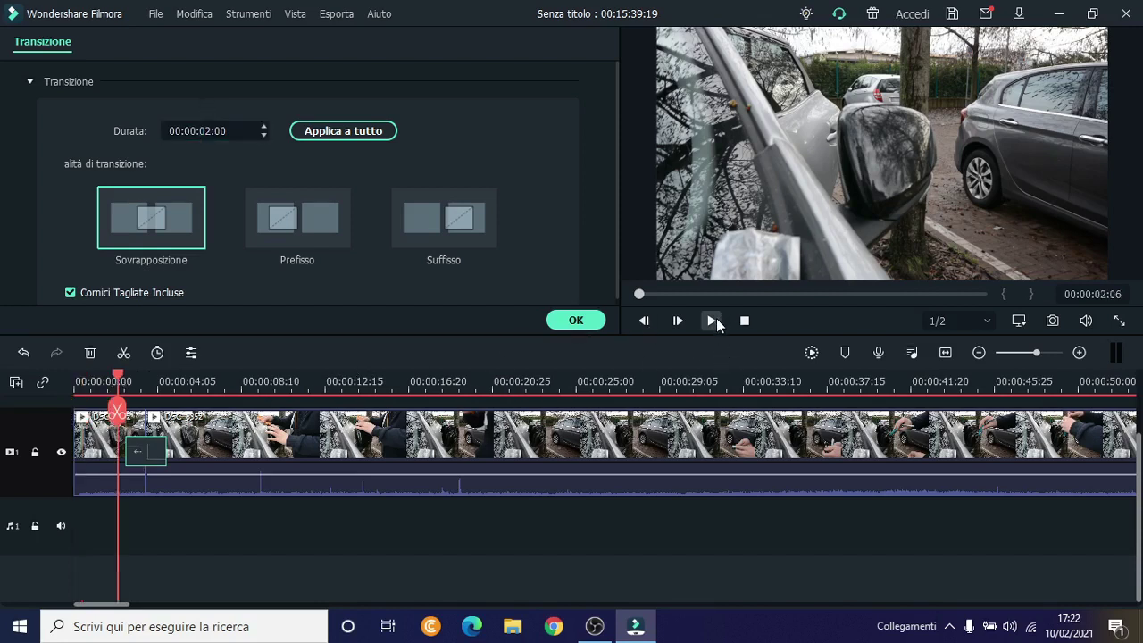
click(715, 320)
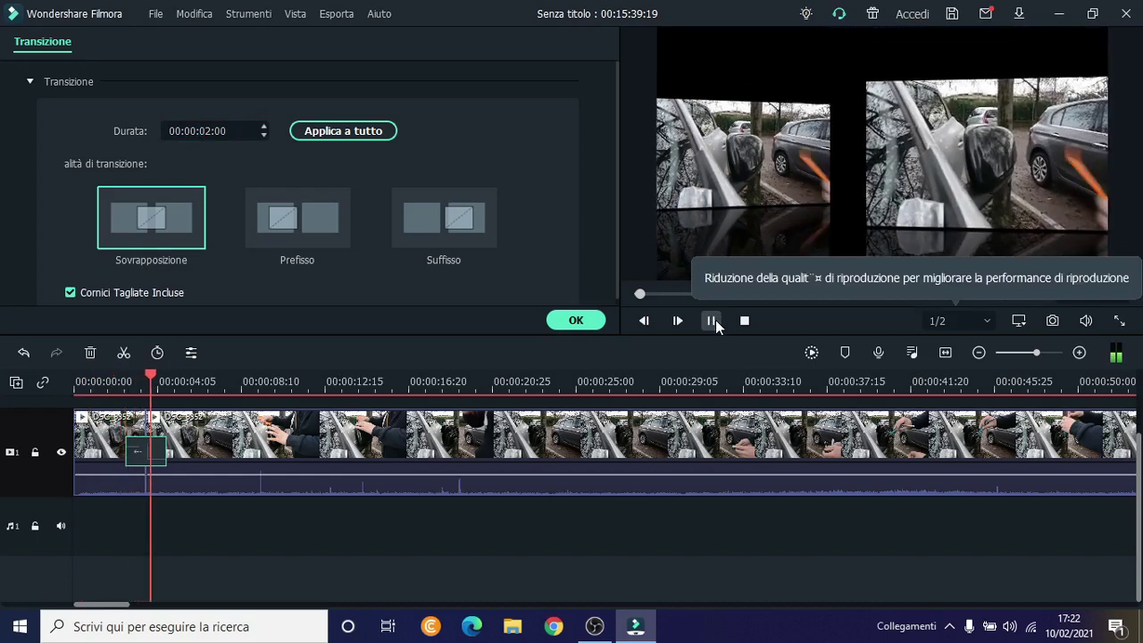
click(716, 320)
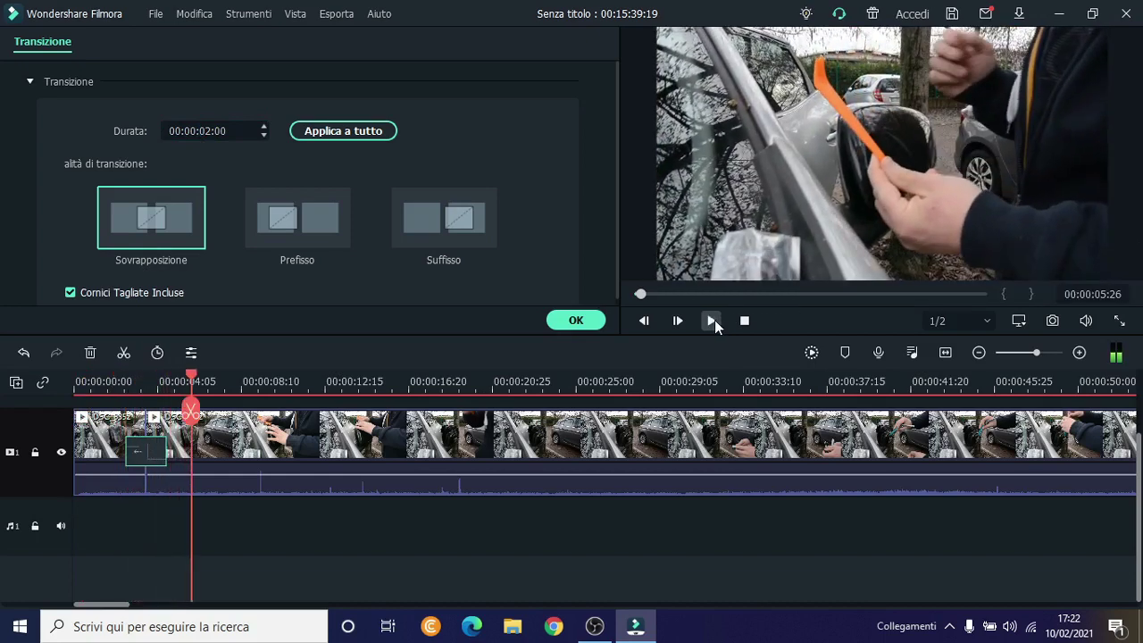
click(117, 382)
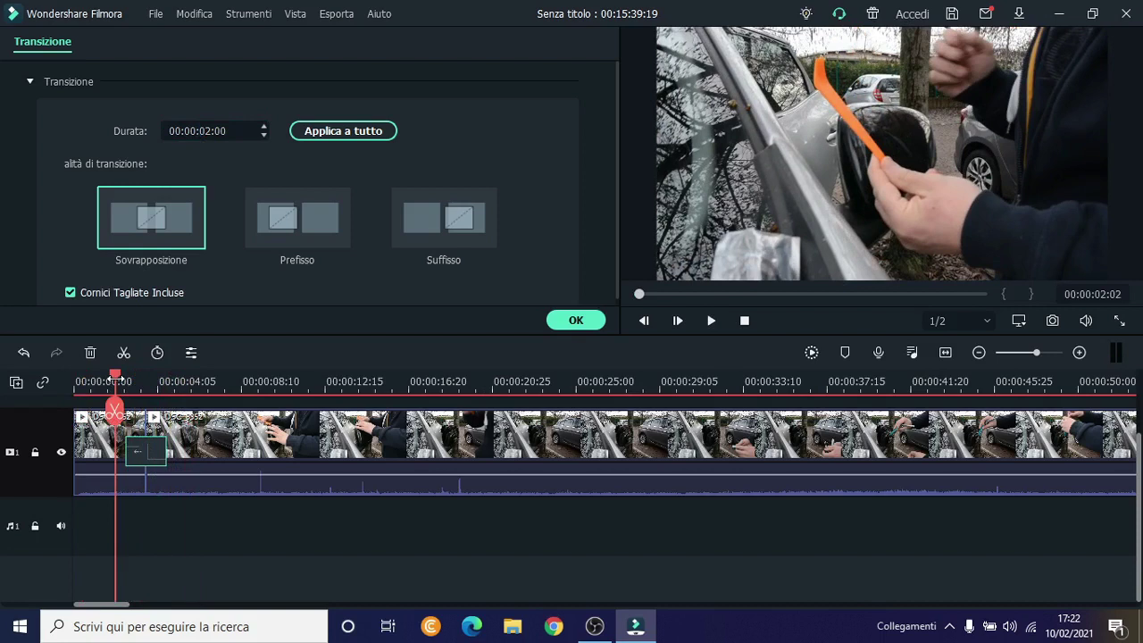
Step: Set the transition's duration to 00:00:00:10 and play the timeline across the cut
click(203, 130)
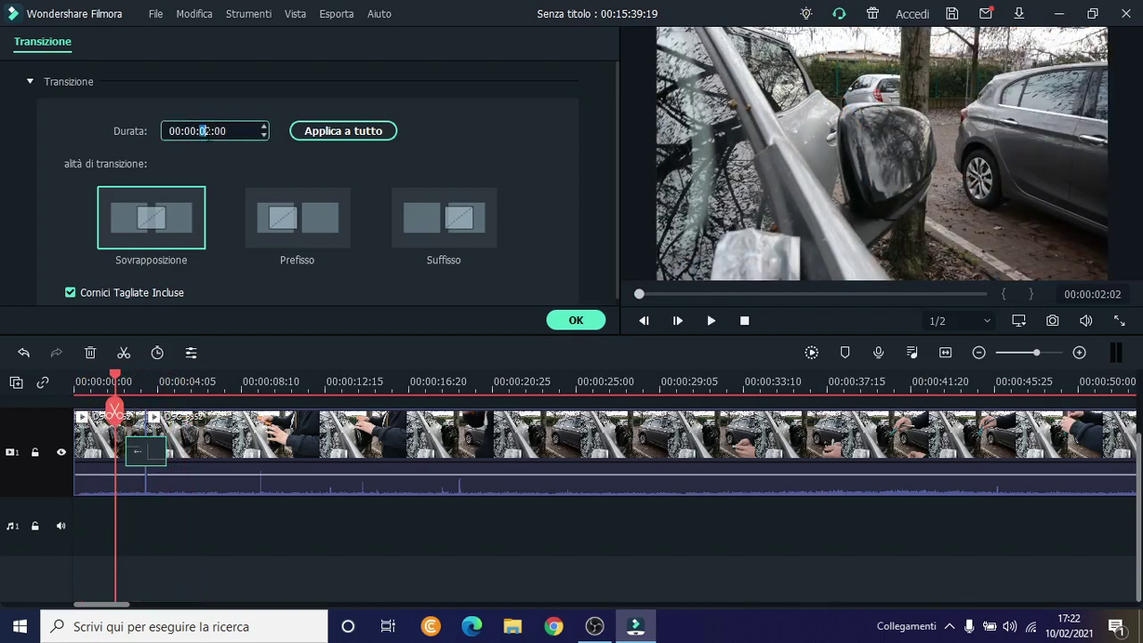
text(00:1)
text(0)
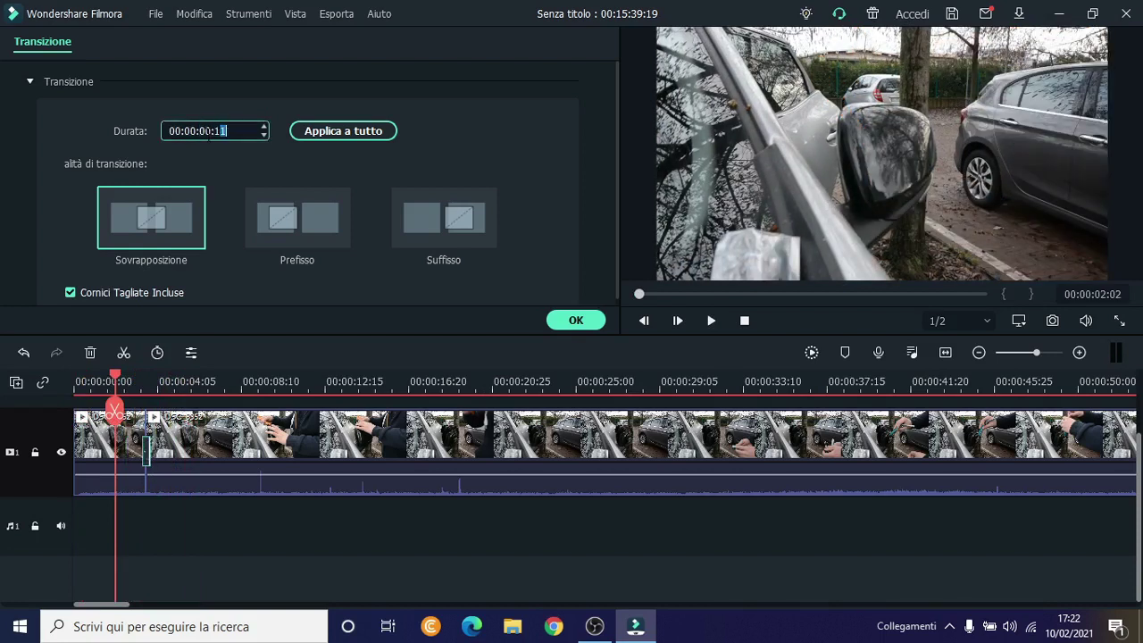
click(317, 170)
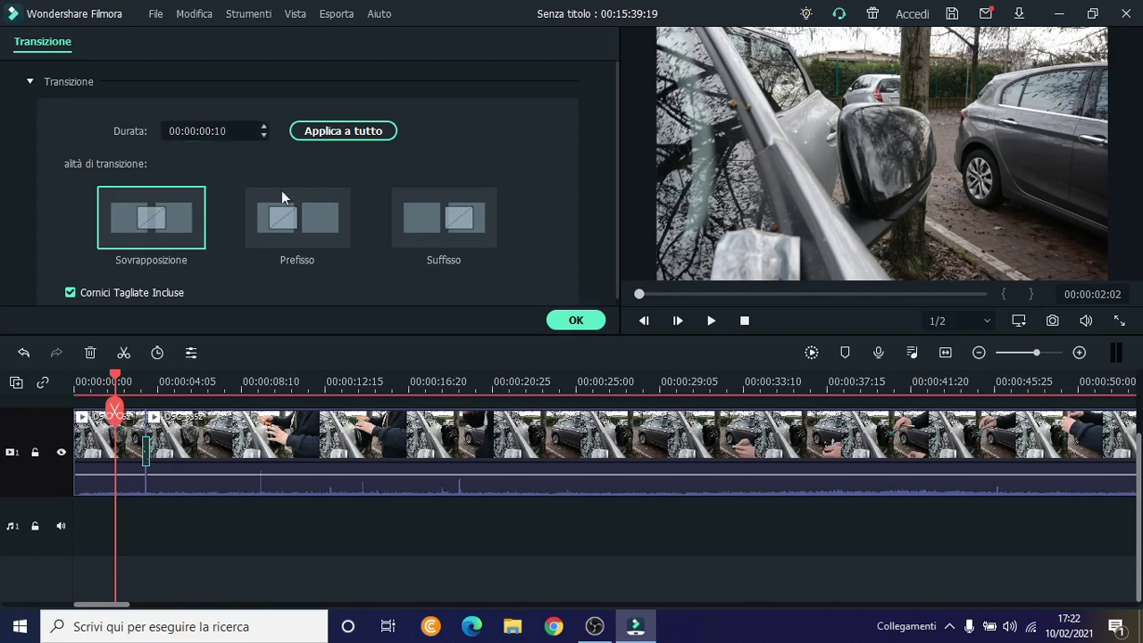
key(space)
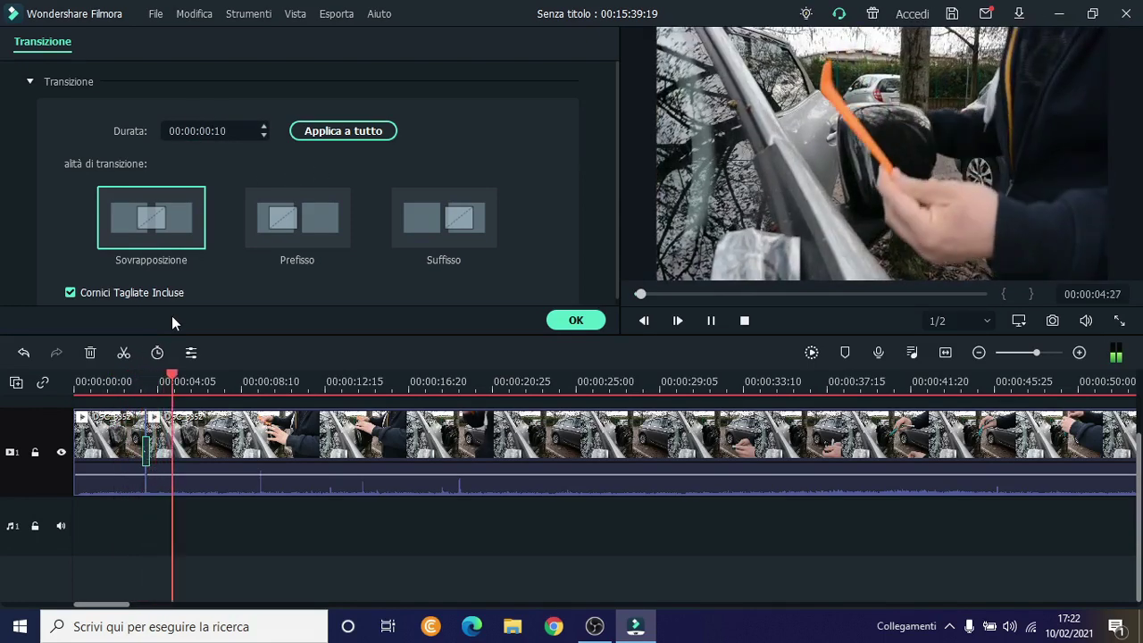
key(space)
Step: Set the Scambia transition's duration to 00:00:07:00, confirm its settings, and play the timeline from the start
click(203, 131)
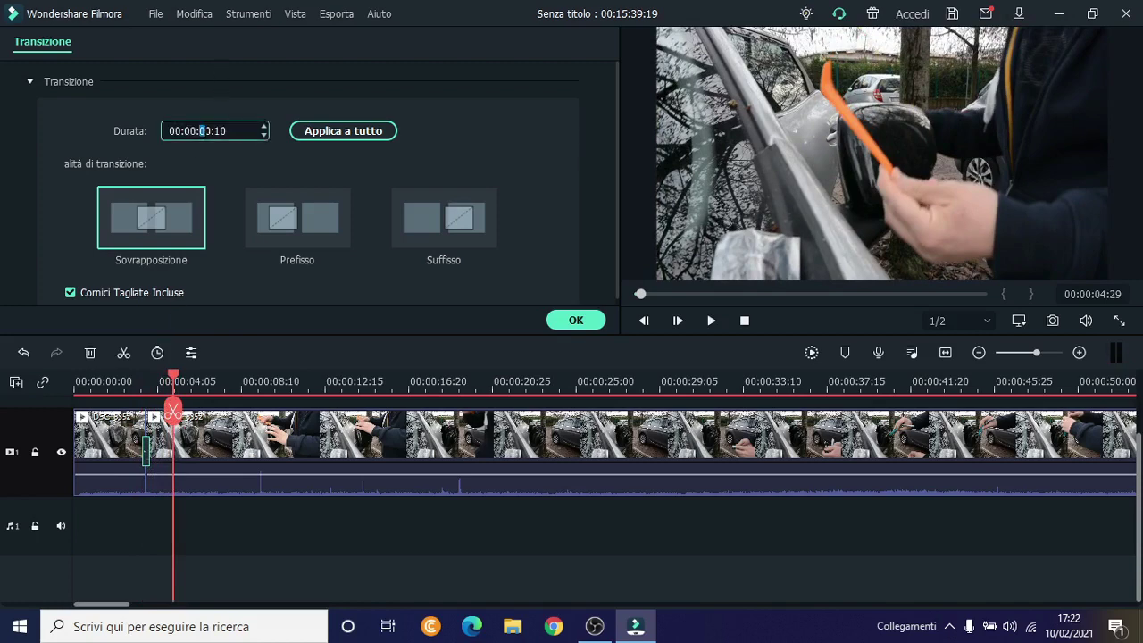
text(306700)
key(Return)
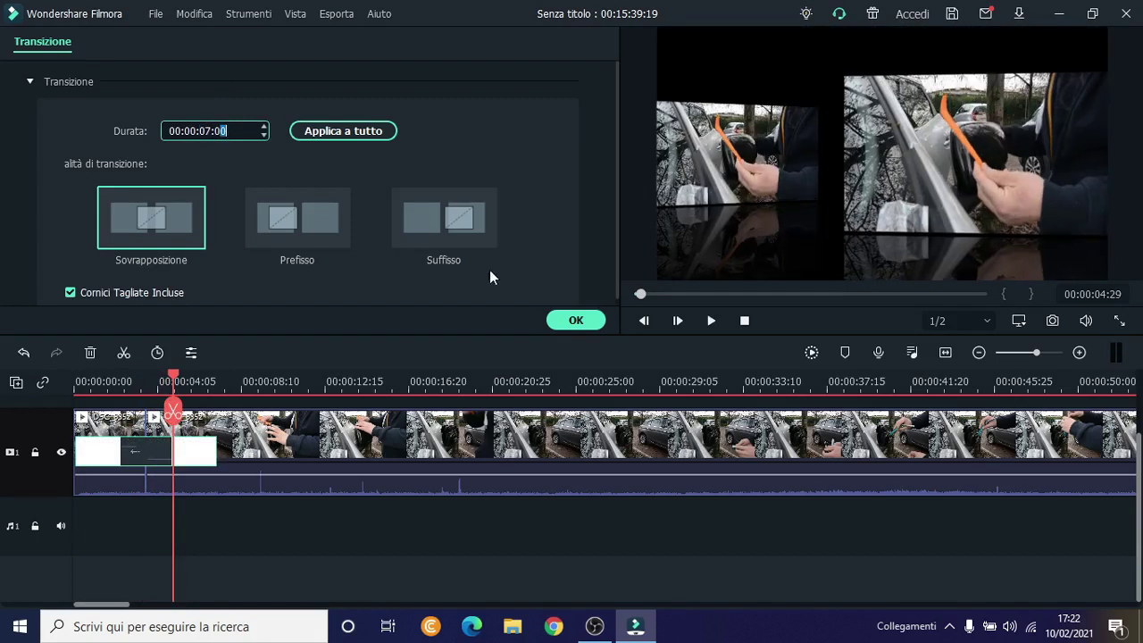
click(572, 321)
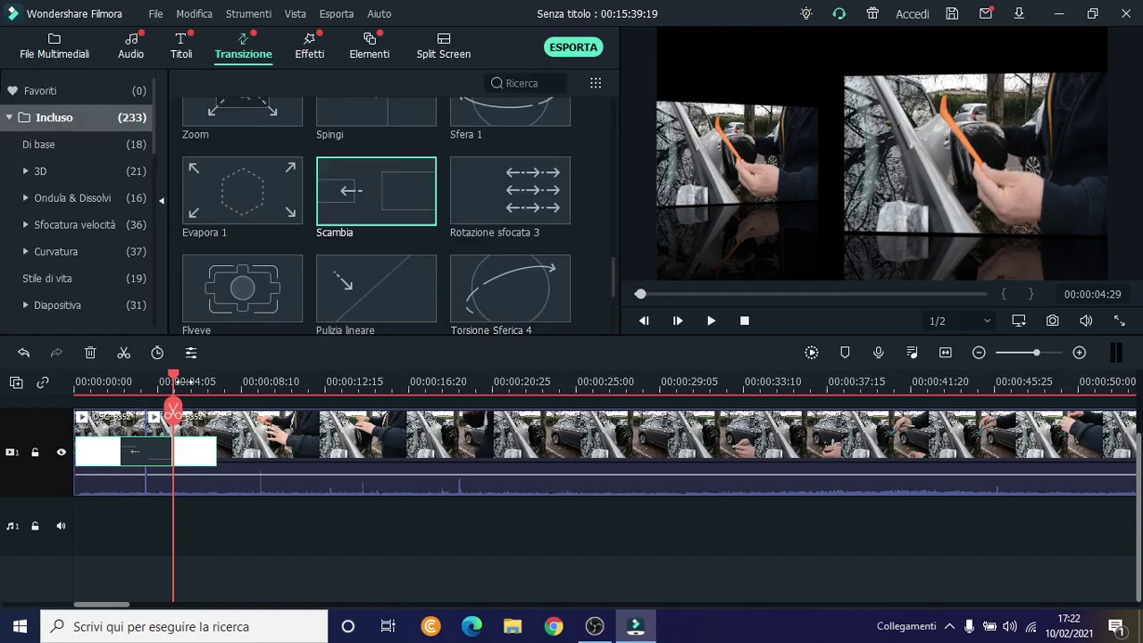
drag(175, 378, 75, 379)
key(space)
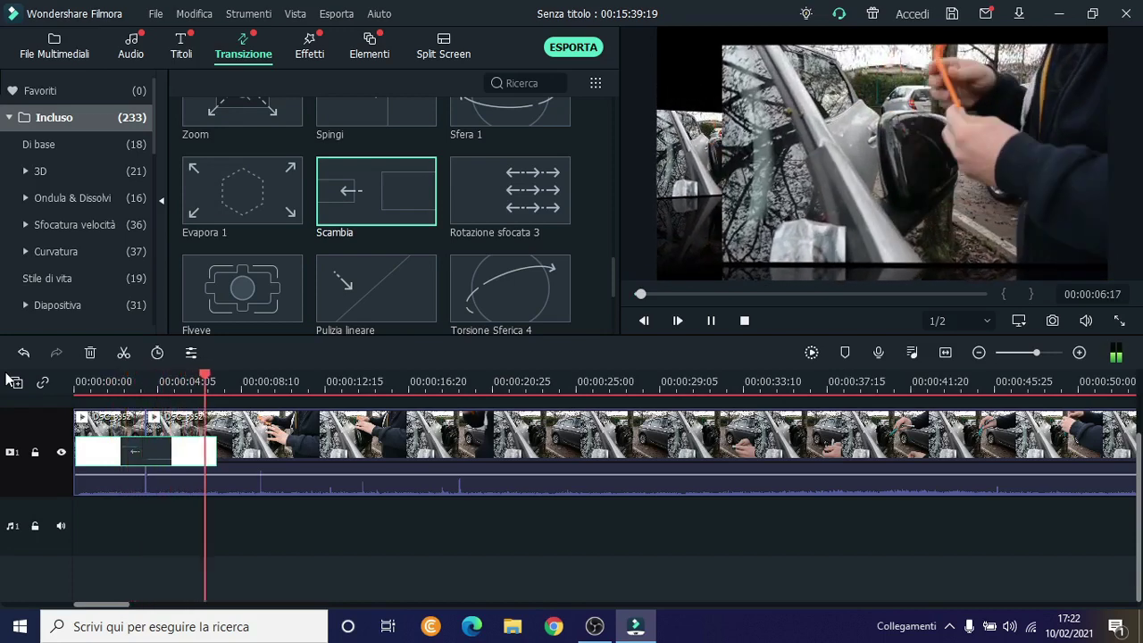
Step: Stop the playback and browse through the remaining presets in the transition library
key(space)
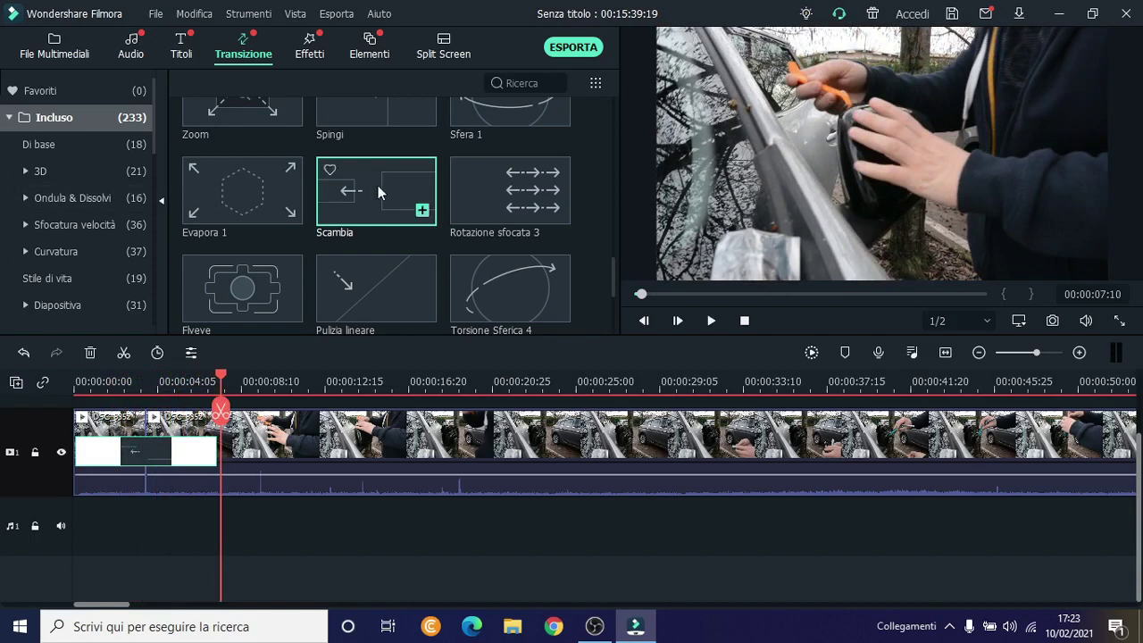
mouse_move(520, 201)
scroll(588, 249, down, 10)
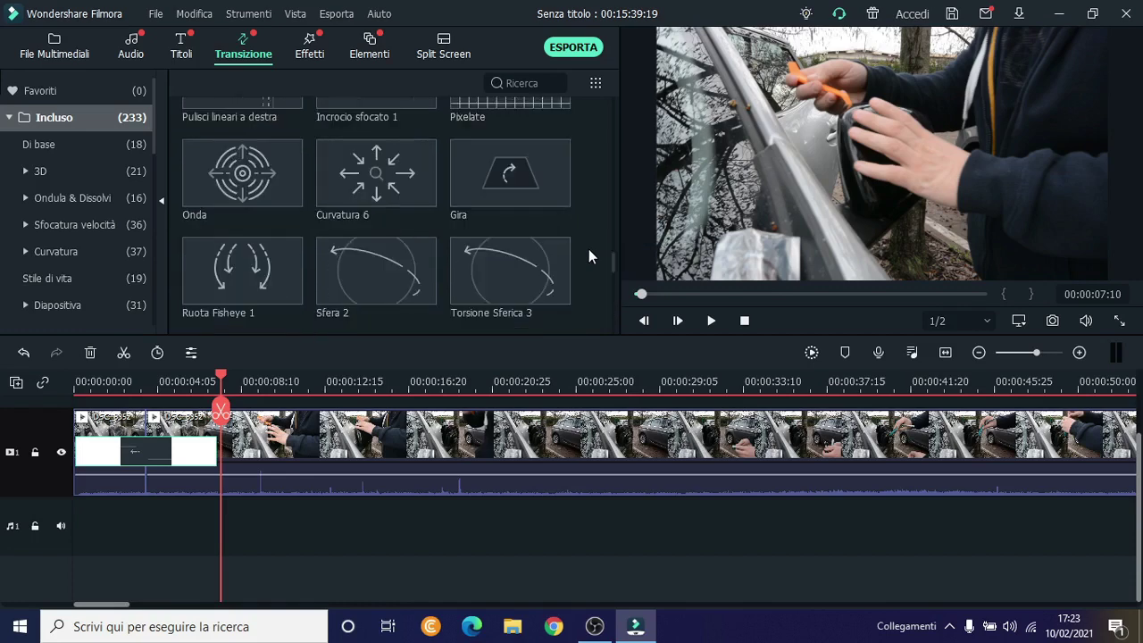
scroll(588, 250, down, 5)
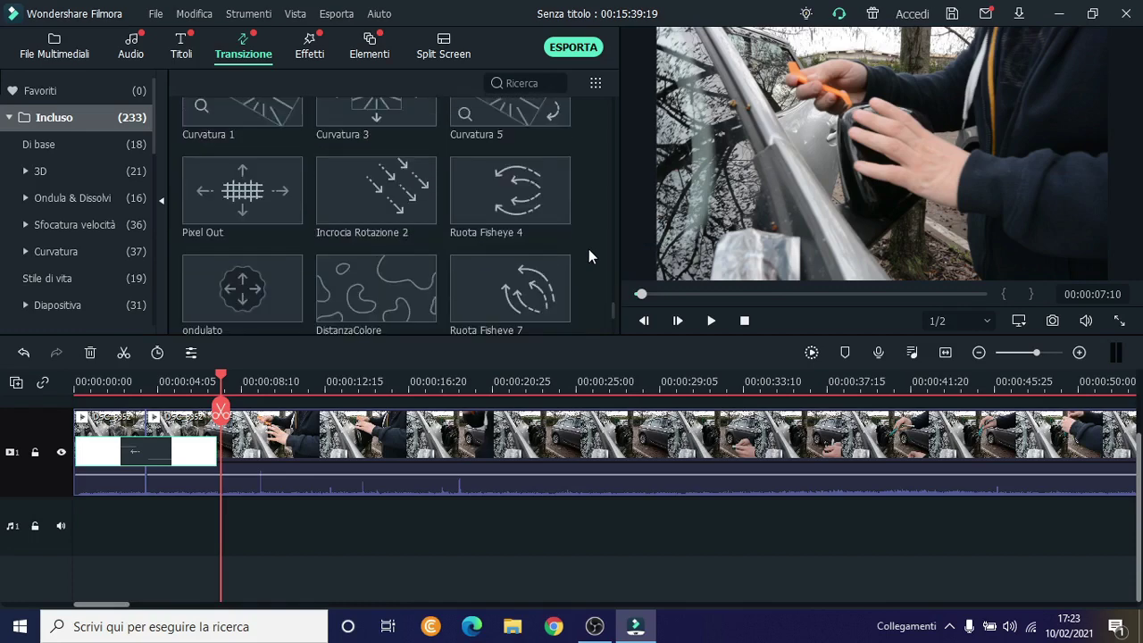
scroll(588, 251, down, 10)
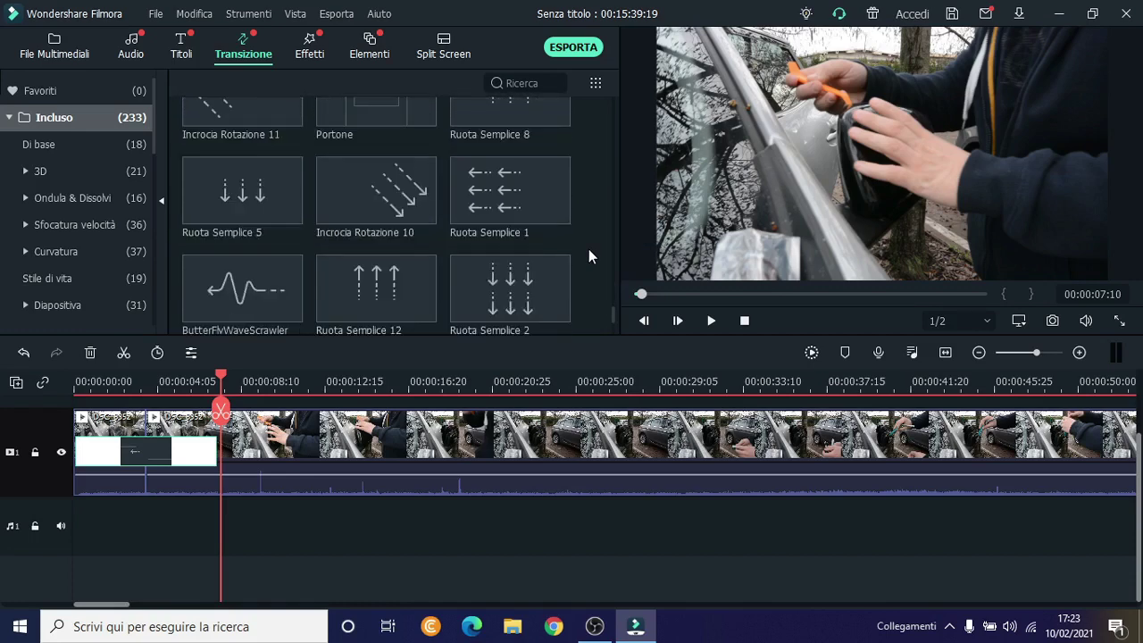
scroll(589, 251, down, 10)
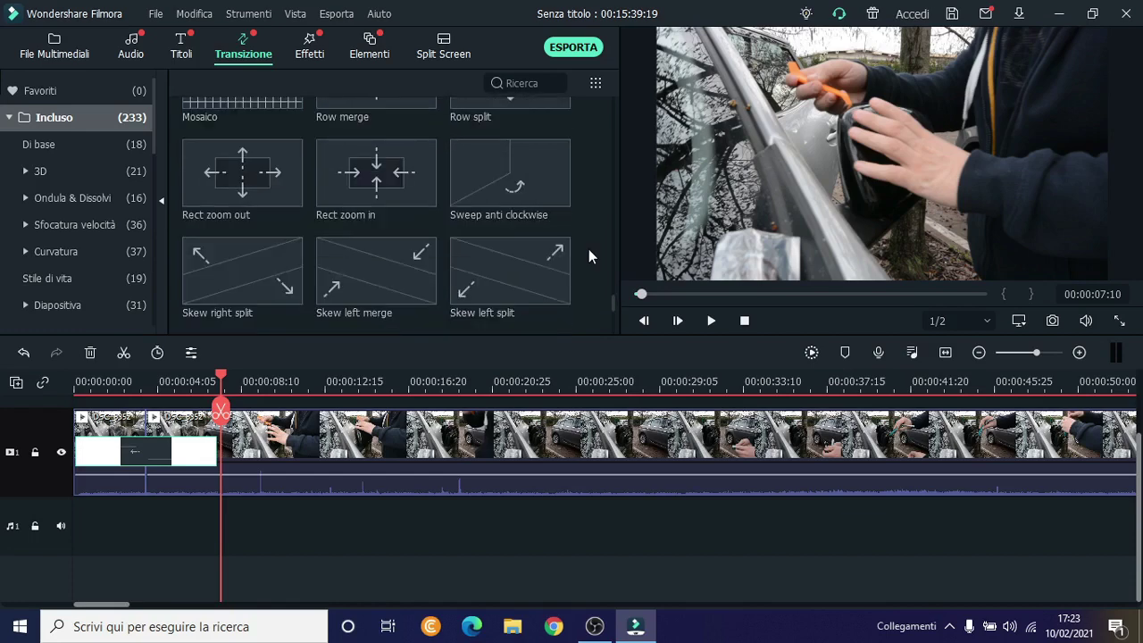
scroll(589, 251, down, 5)
scroll(589, 257, down, 5)
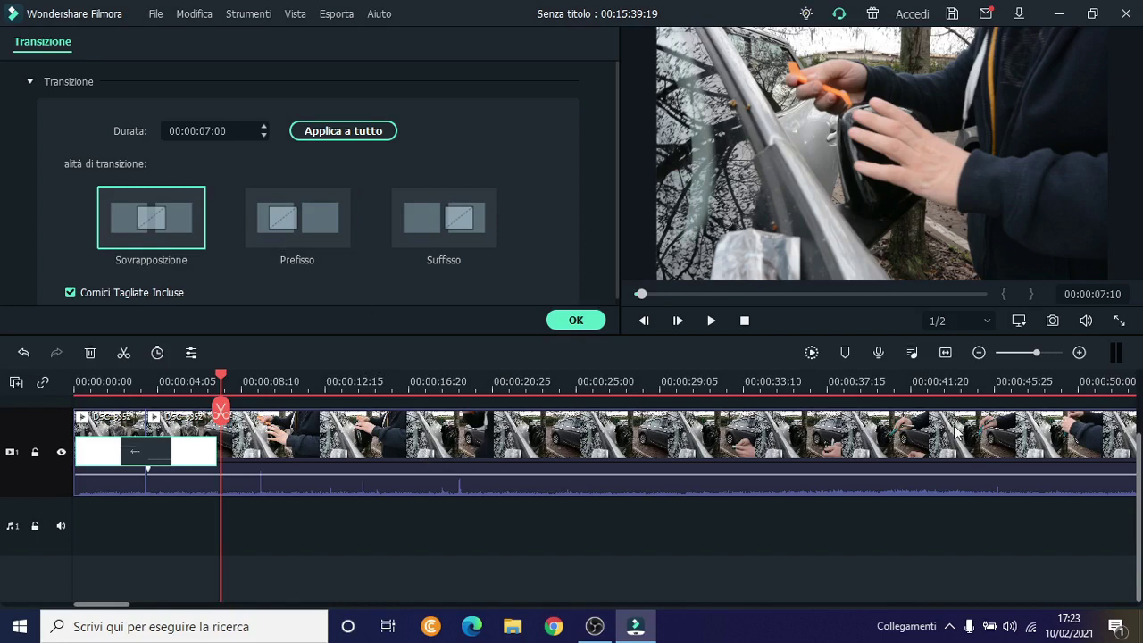
Step: Set the Scambia transition's duration to 00:00:01:21, apply it to all transitions and confirm the settings
click(204, 131)
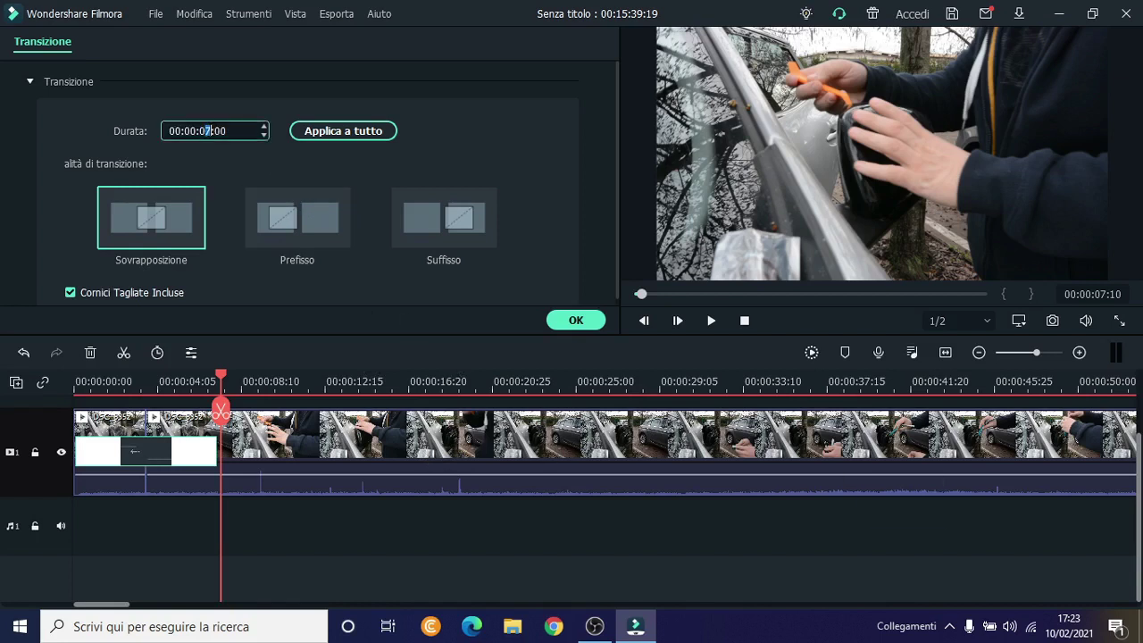
text(121)
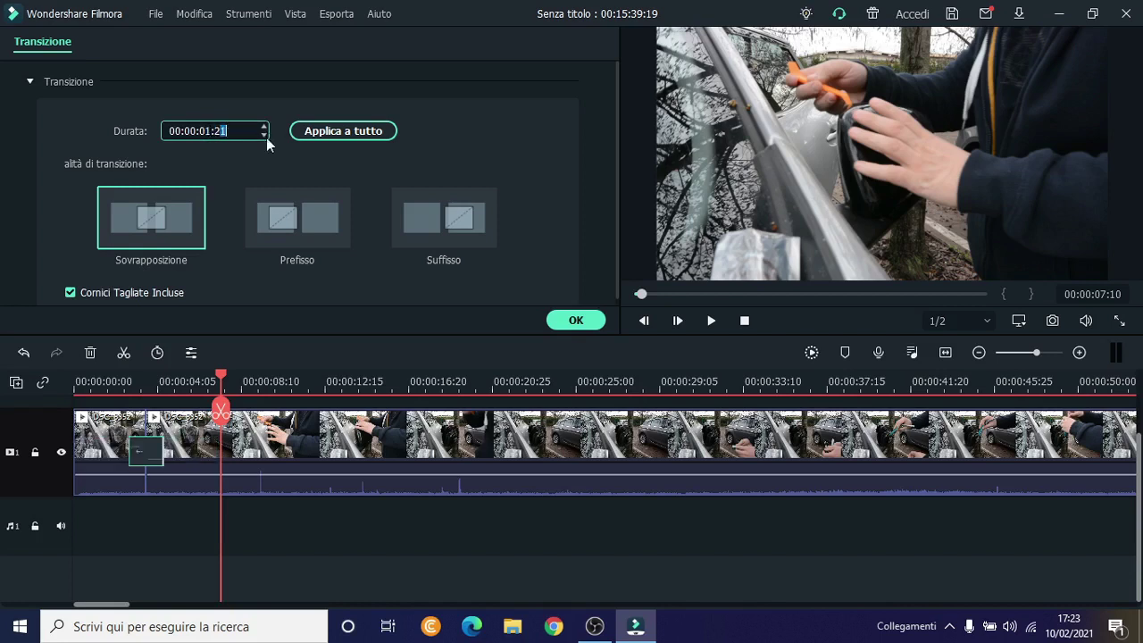
click(320, 132)
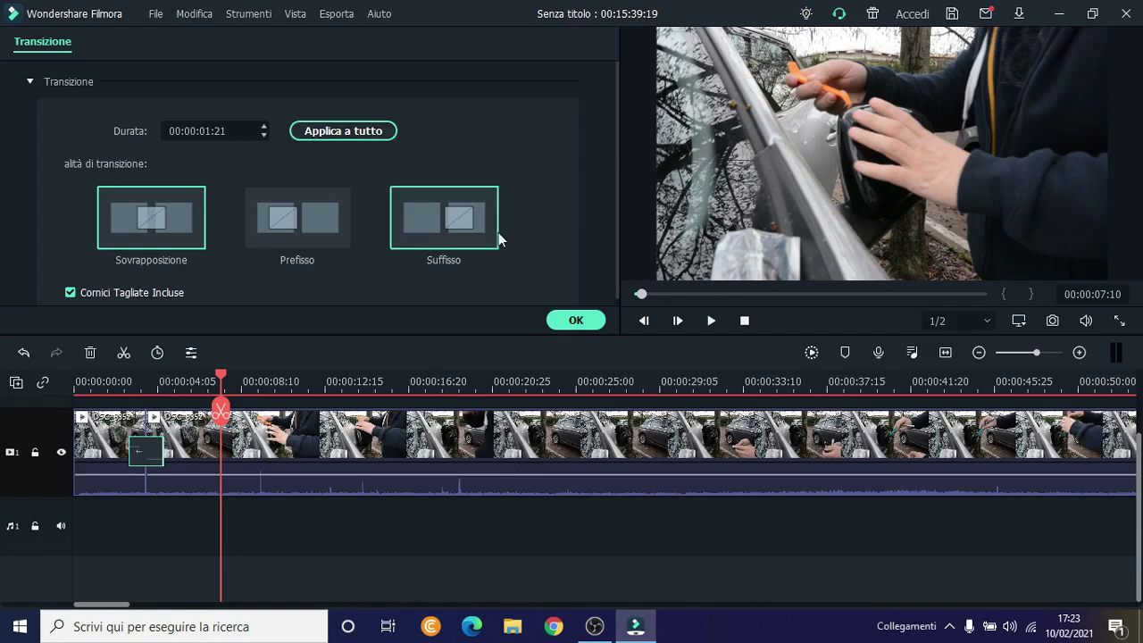
click(577, 320)
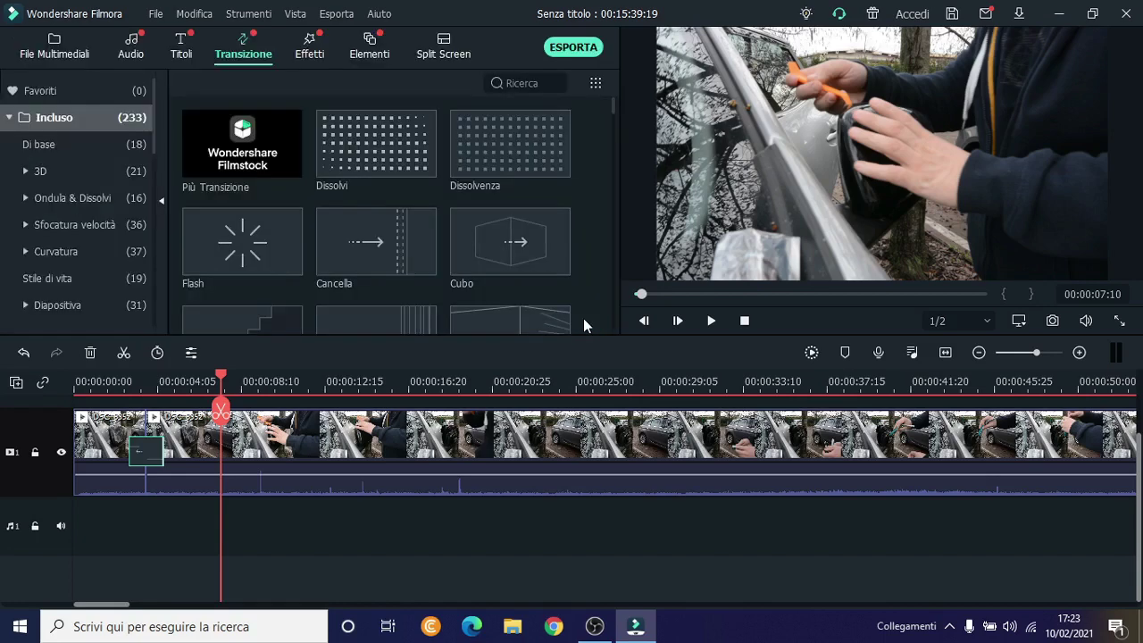
Step: Browse the included title presets and preview Titolo 27 and Titolo 3
click(177, 51)
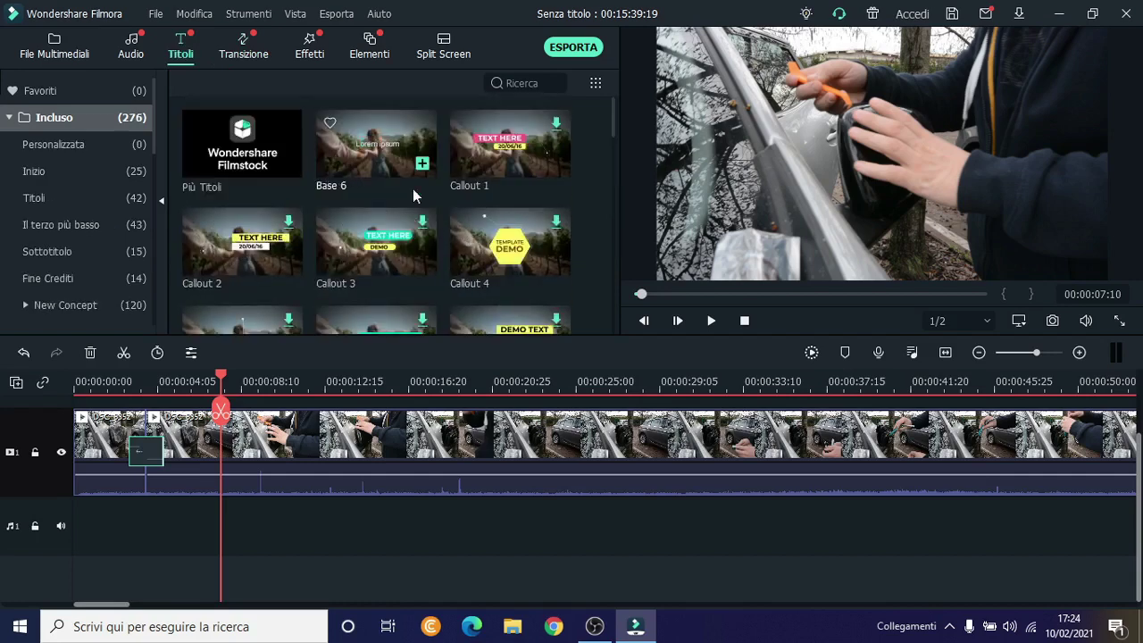
scroll(459, 255, down, 5)
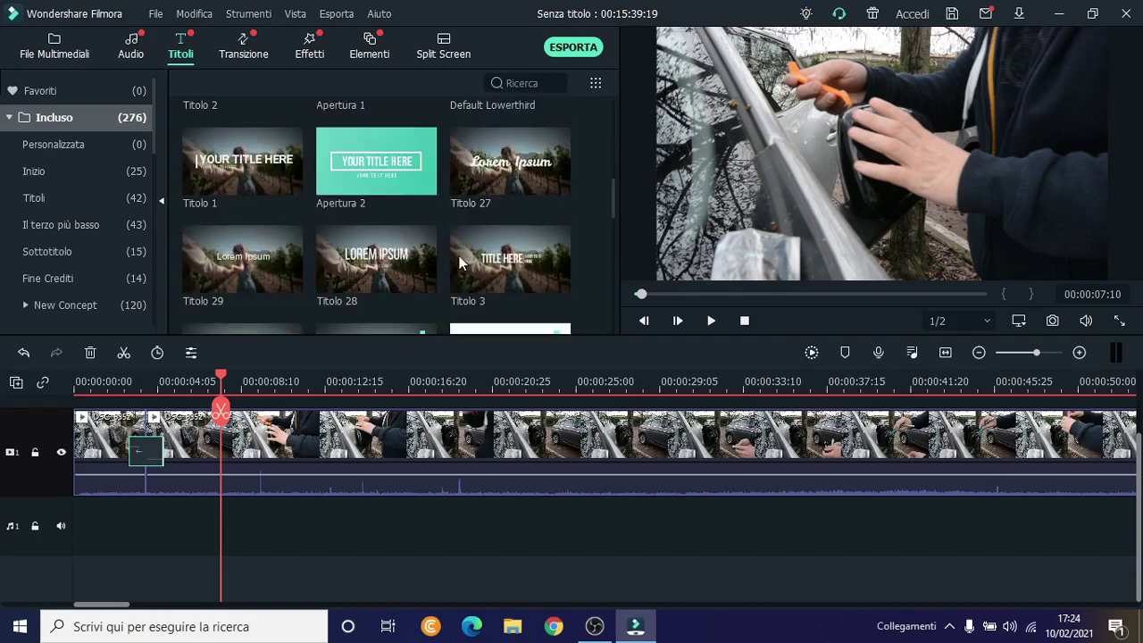
click(516, 167)
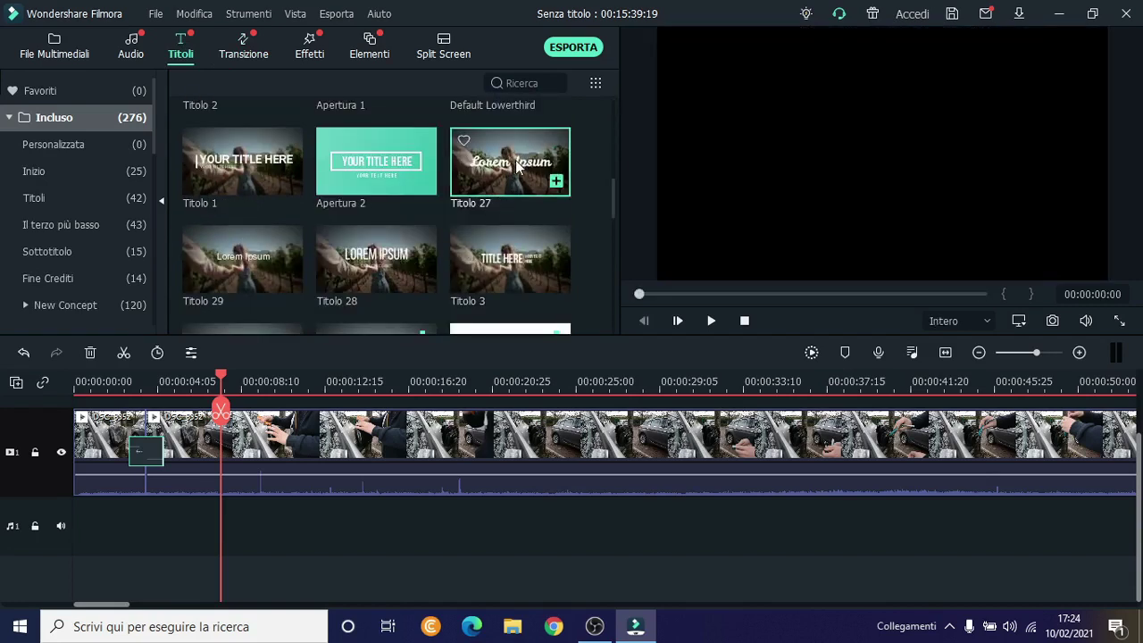
click(509, 263)
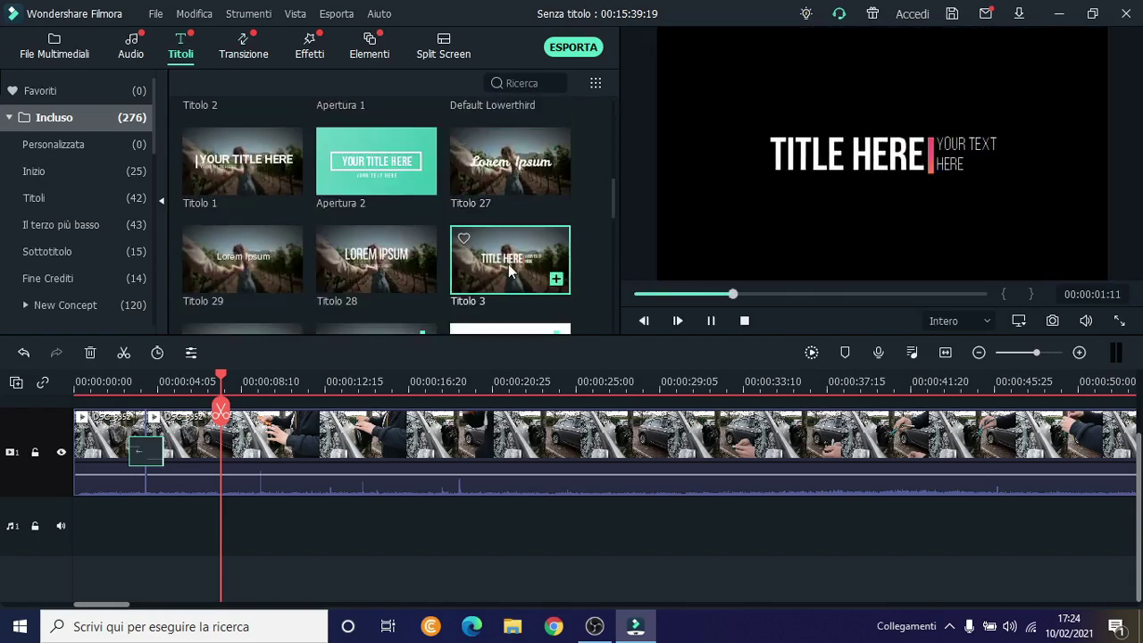
key(space)
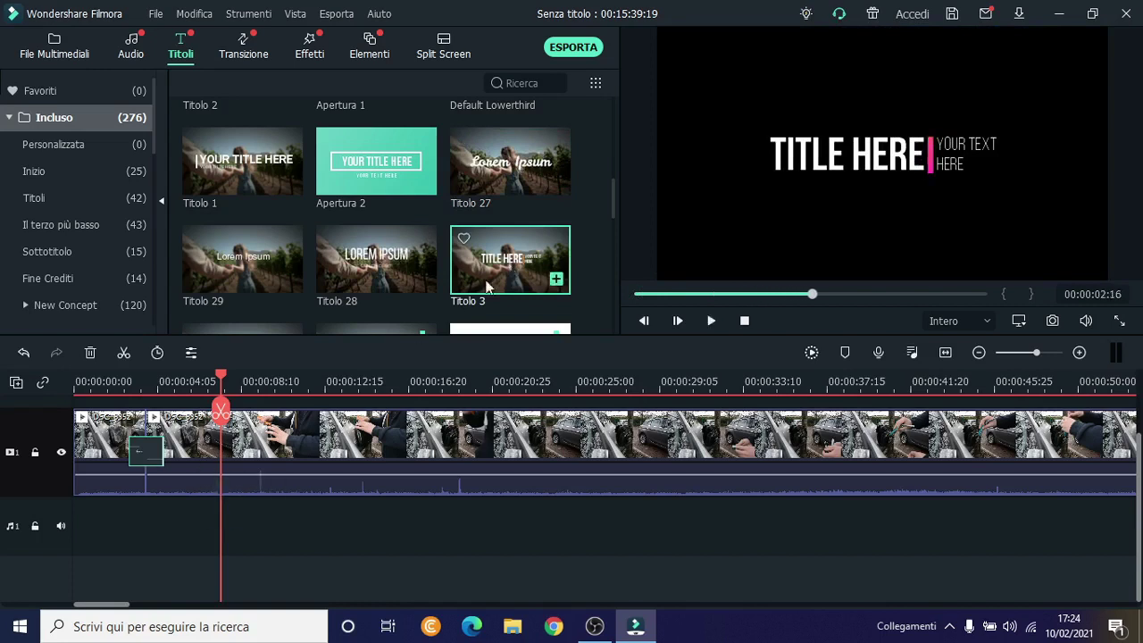
Step: Try inserting Titolo 3 into the DSC_8352 clip on the main video track, play across it, and undo the insertion
drag(505, 267, 259, 411)
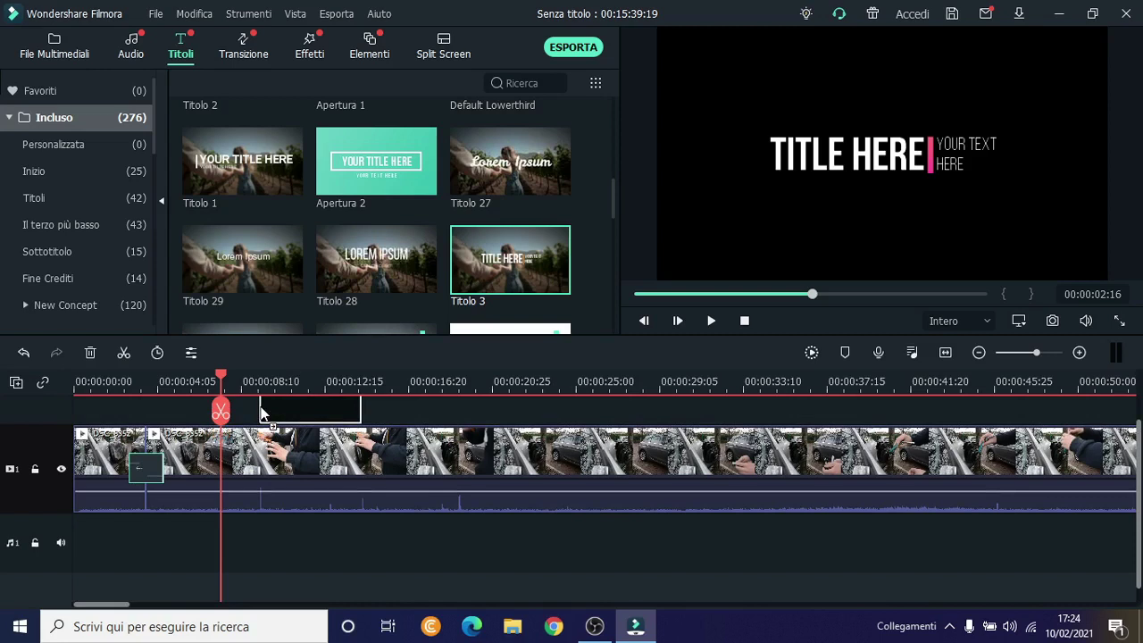
drag(260, 411, 329, 488)
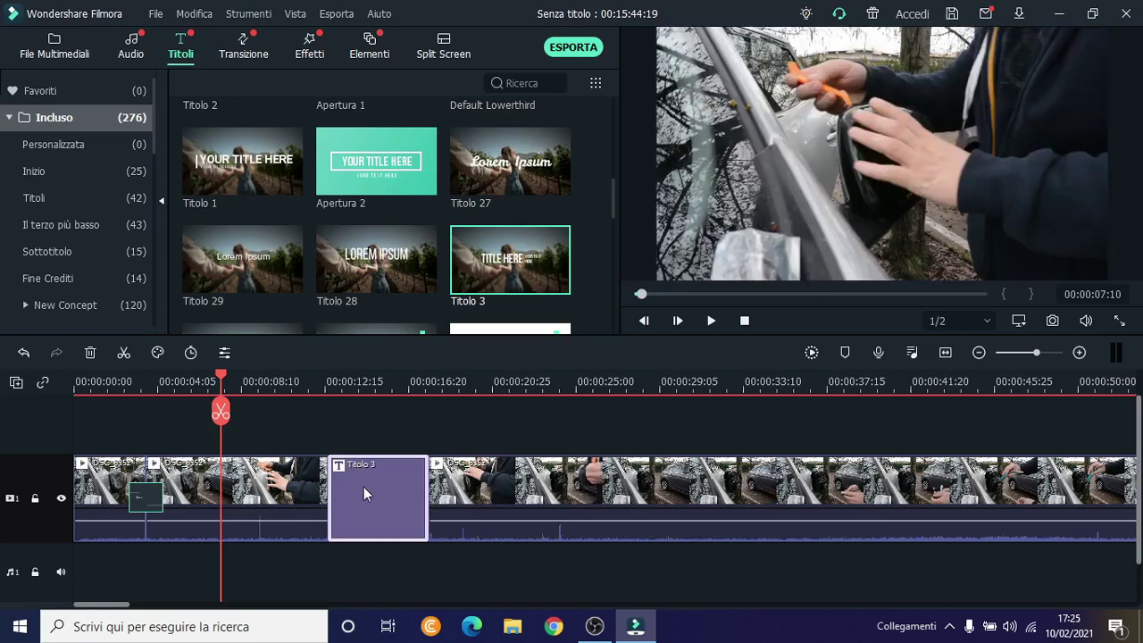
click(309, 424)
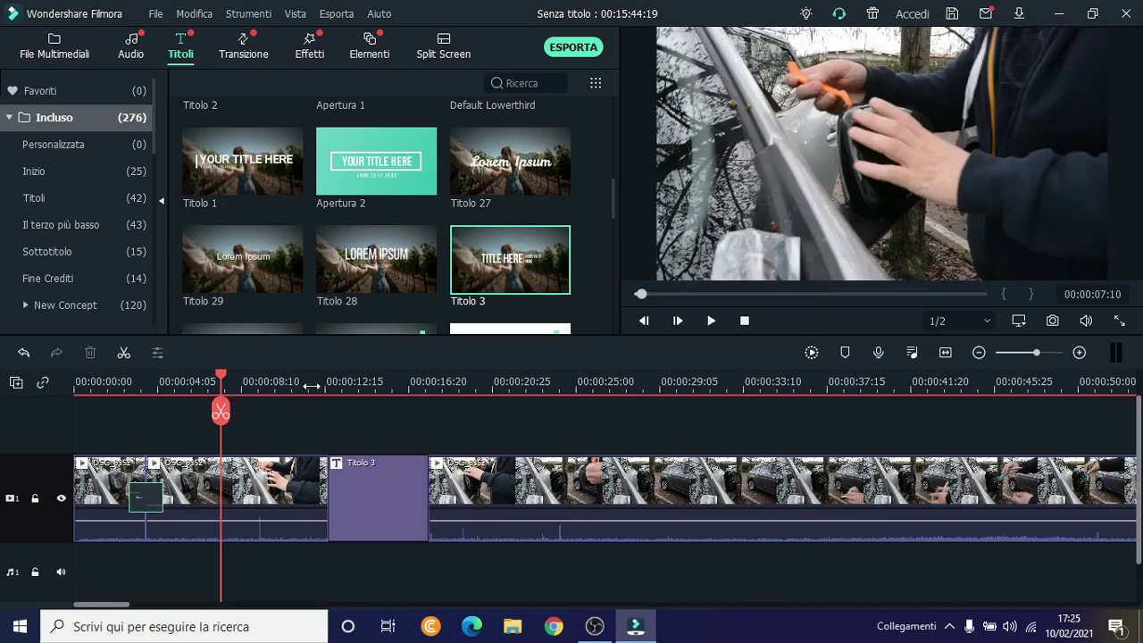
click(311, 386)
key(space)
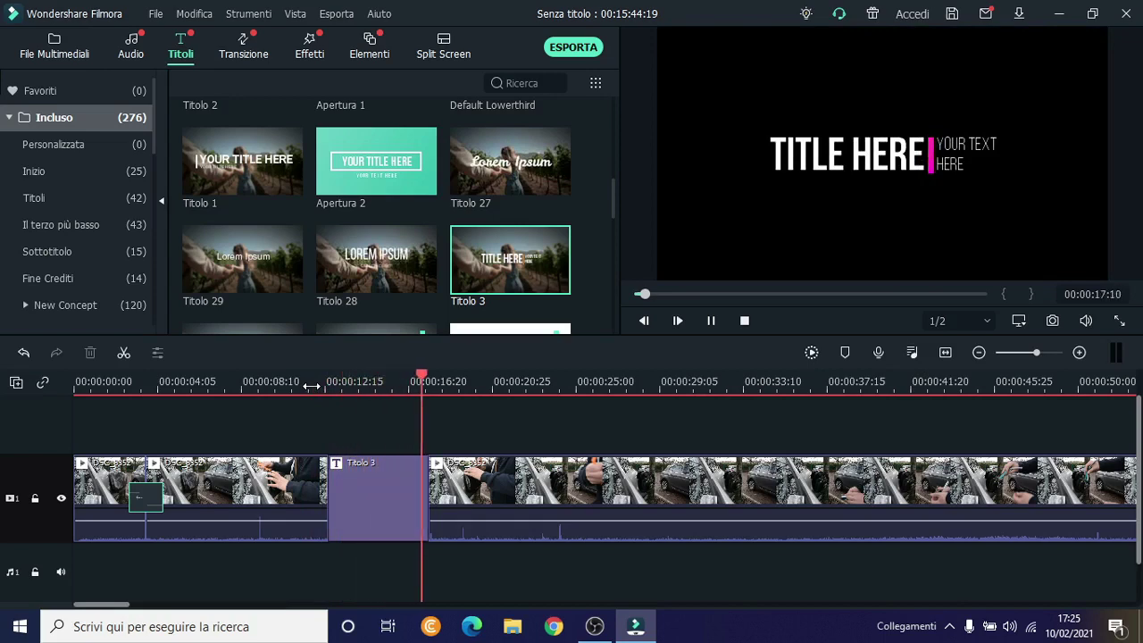
key(space)
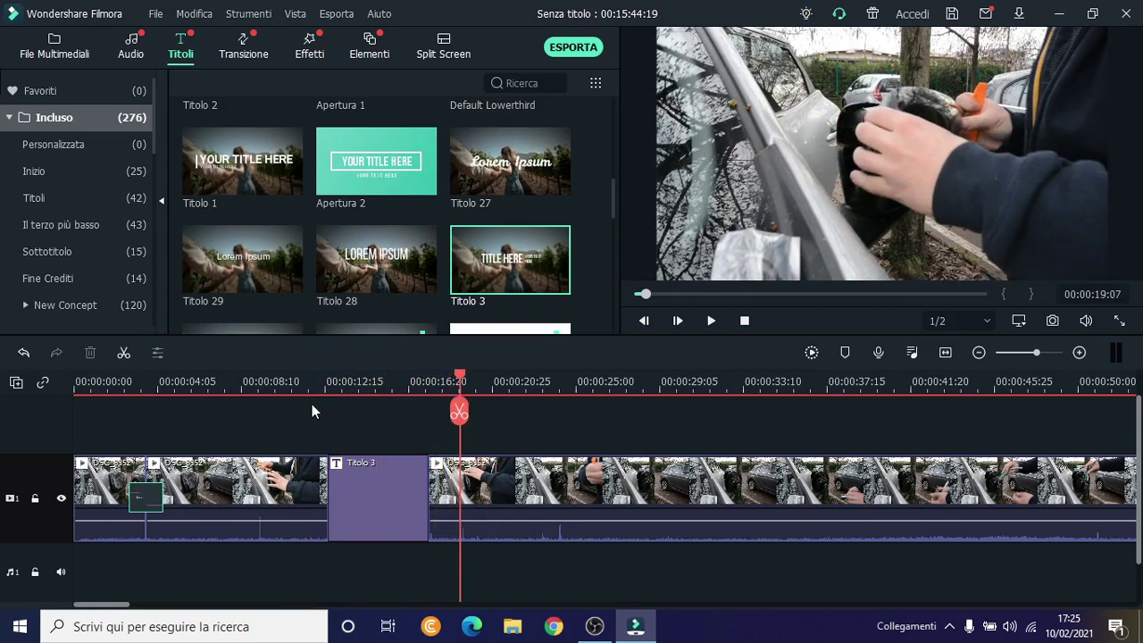
click(25, 353)
Step: Place Titolo 3 on a new track above the video at about 10 seconds and play the timeline across it
mouse_move(520, 300)
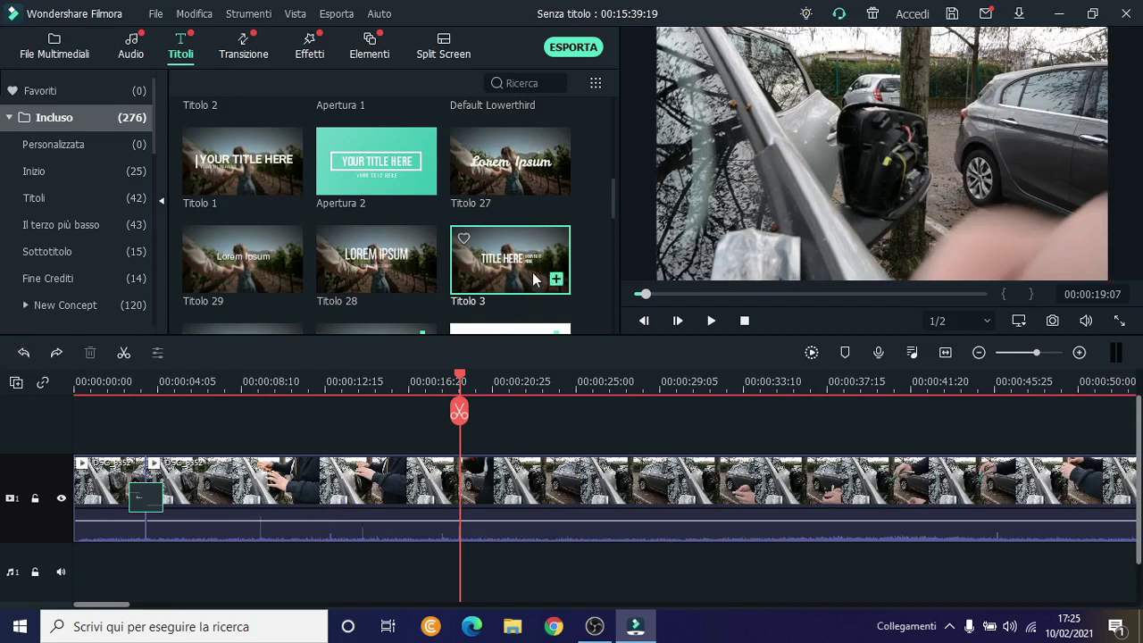
drag(533, 280, 273, 438)
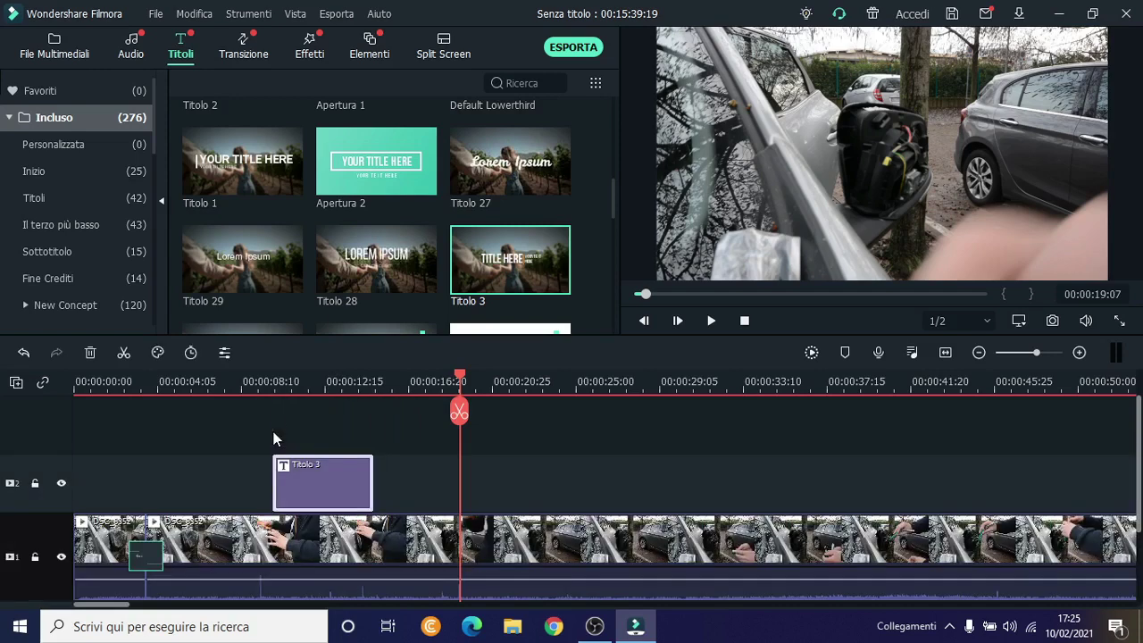
click(260, 382)
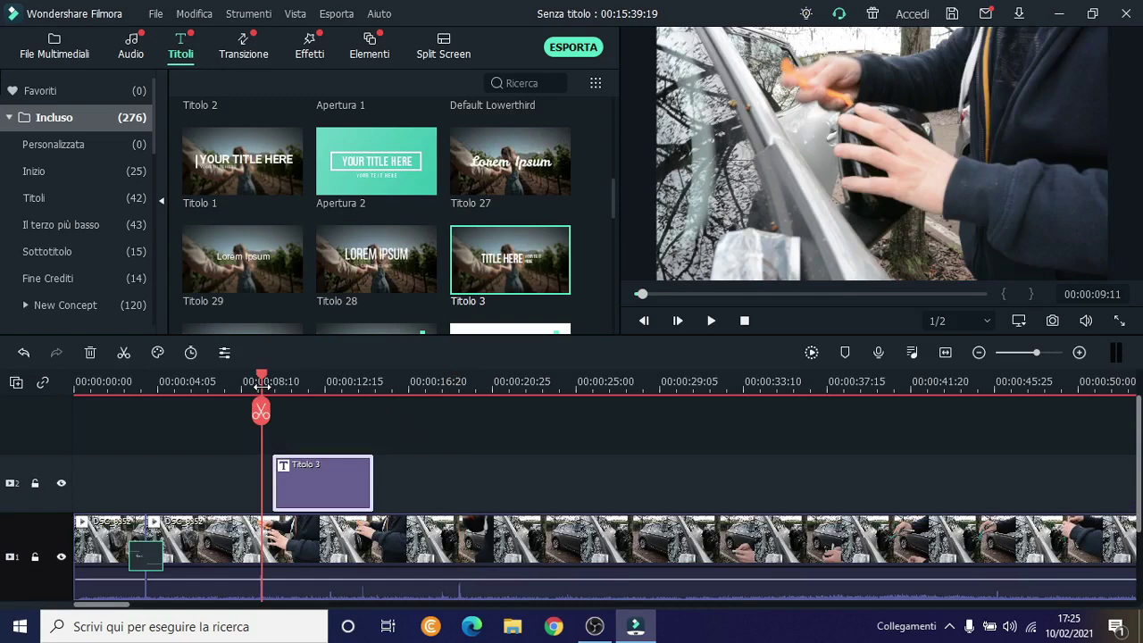
key(space)
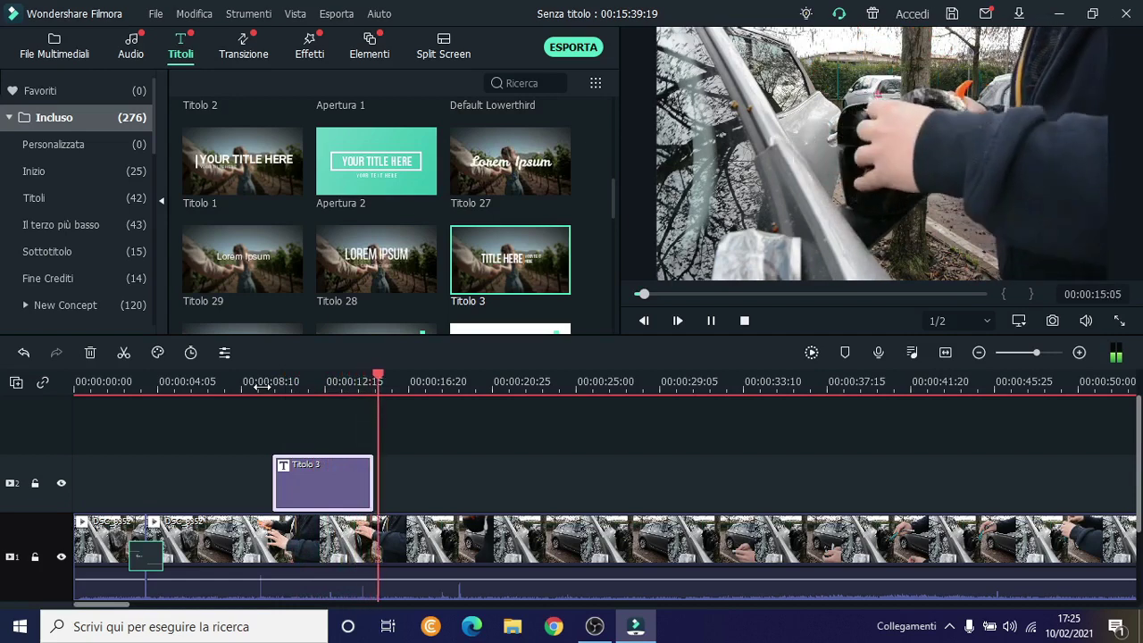
key(space)
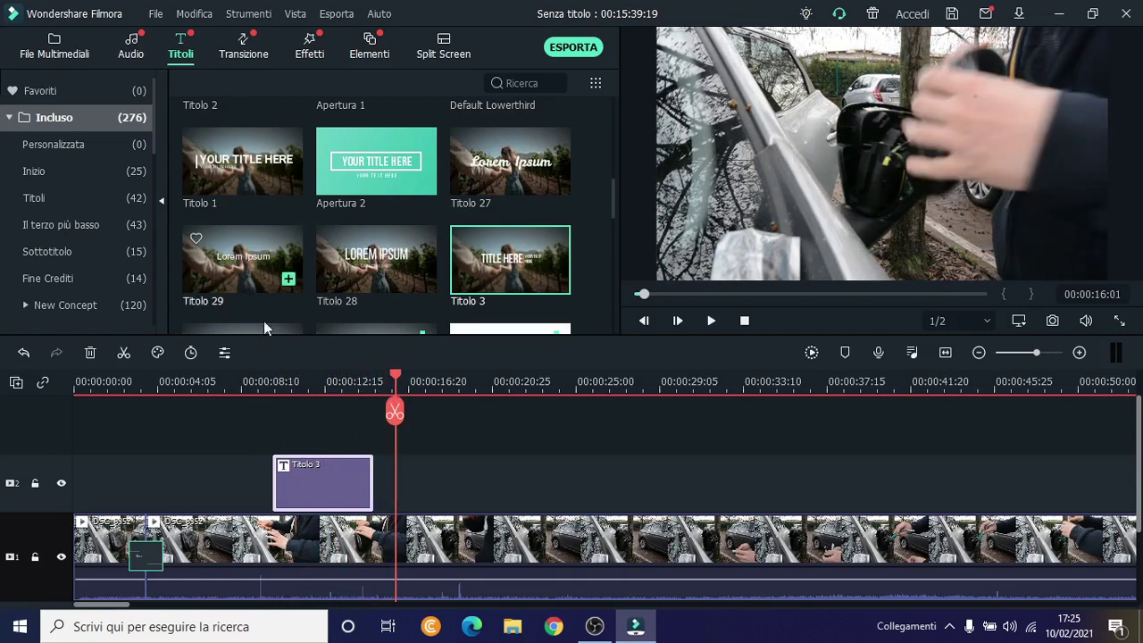
Step: Try moving the Titolo 3 clip onto the tracks below, and return it to its place above the video
drag(264, 304, 331, 487)
drag(325, 604, 316, 489)
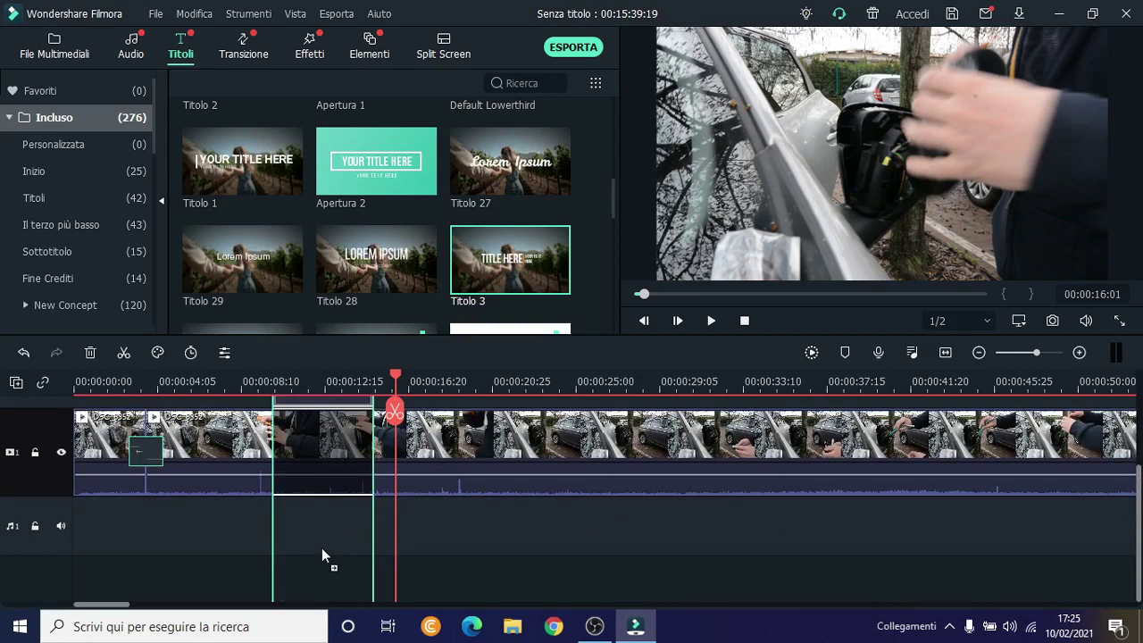
drag(322, 548, 325, 478)
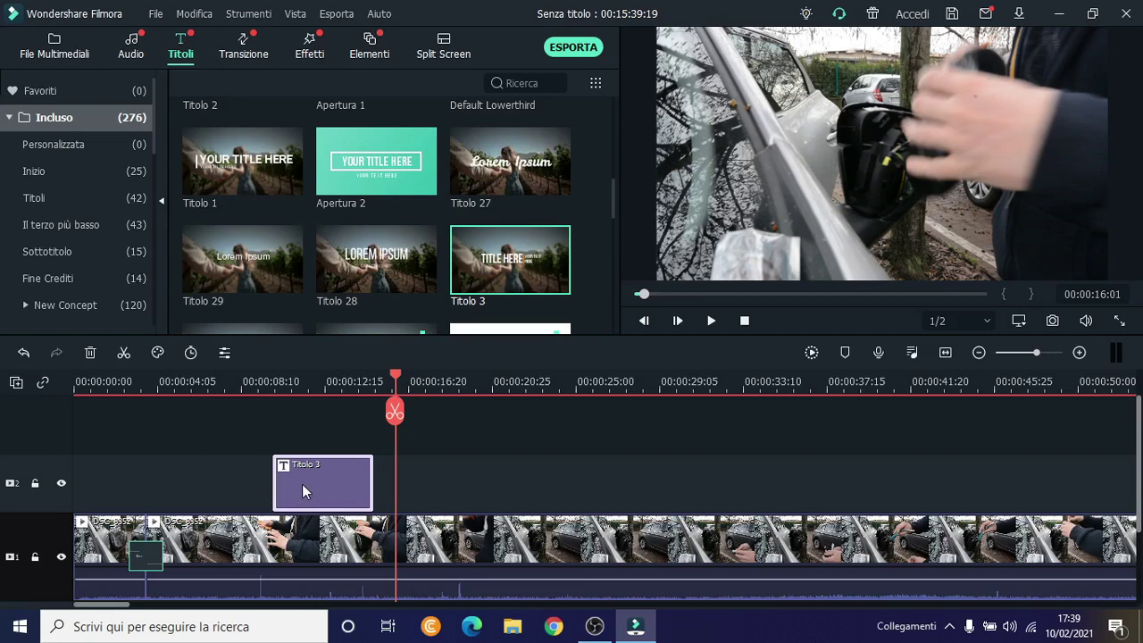
Step: Open Titolo 3 for editing, scale its title group to 231.88% and rotate it to 180.00
double_click(302, 484)
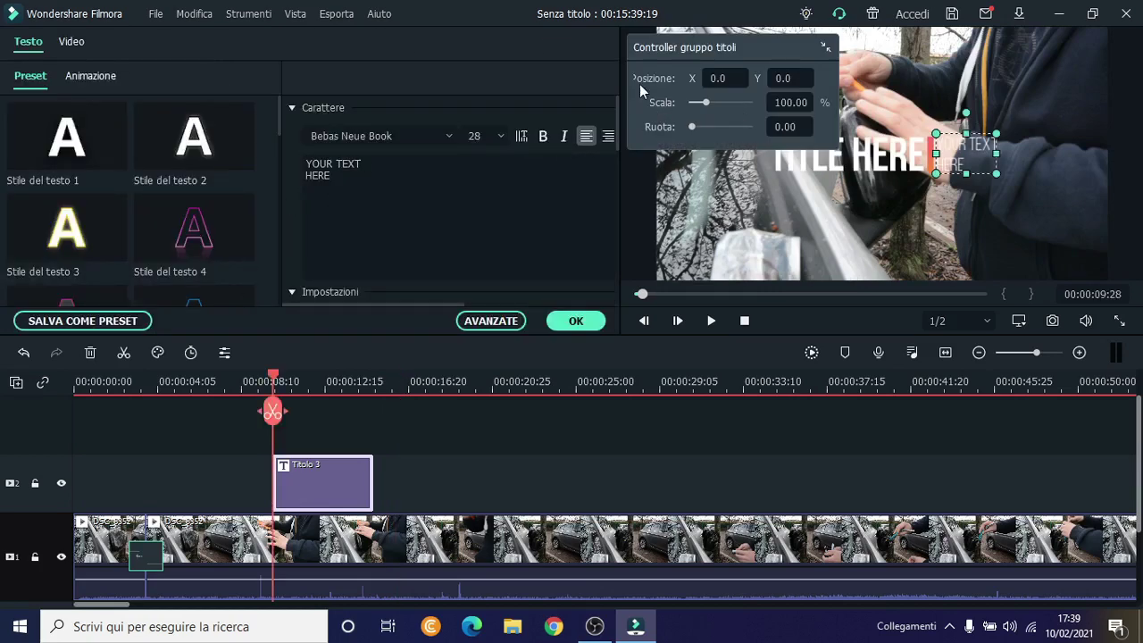
drag(678, 49, 471, 167)
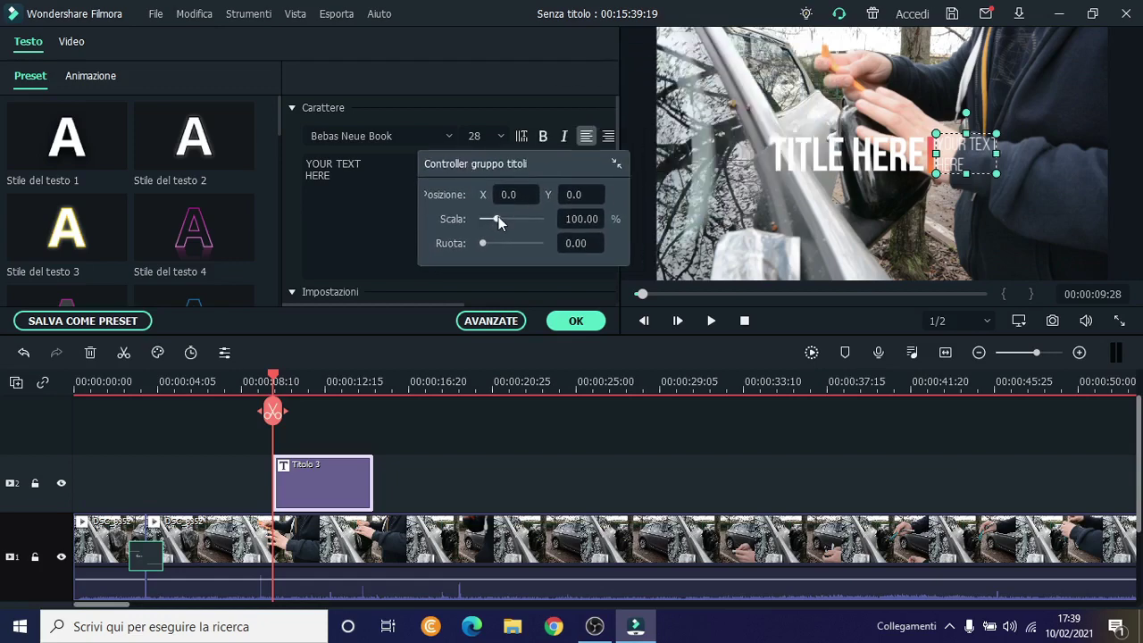
drag(498, 217, 511, 241)
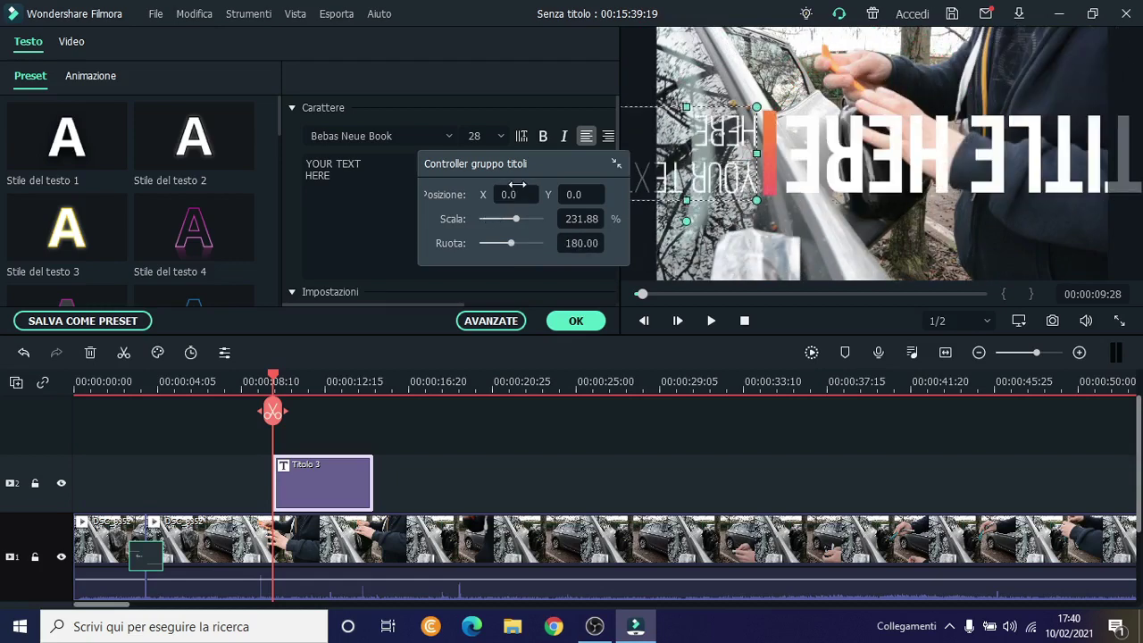
Step: Set the title group's position to X -31.0 and Y -40.0 and its scale to 156.52%
click(491, 194)
text(67)
key(Return)
drag(465, 198, 388, 197)
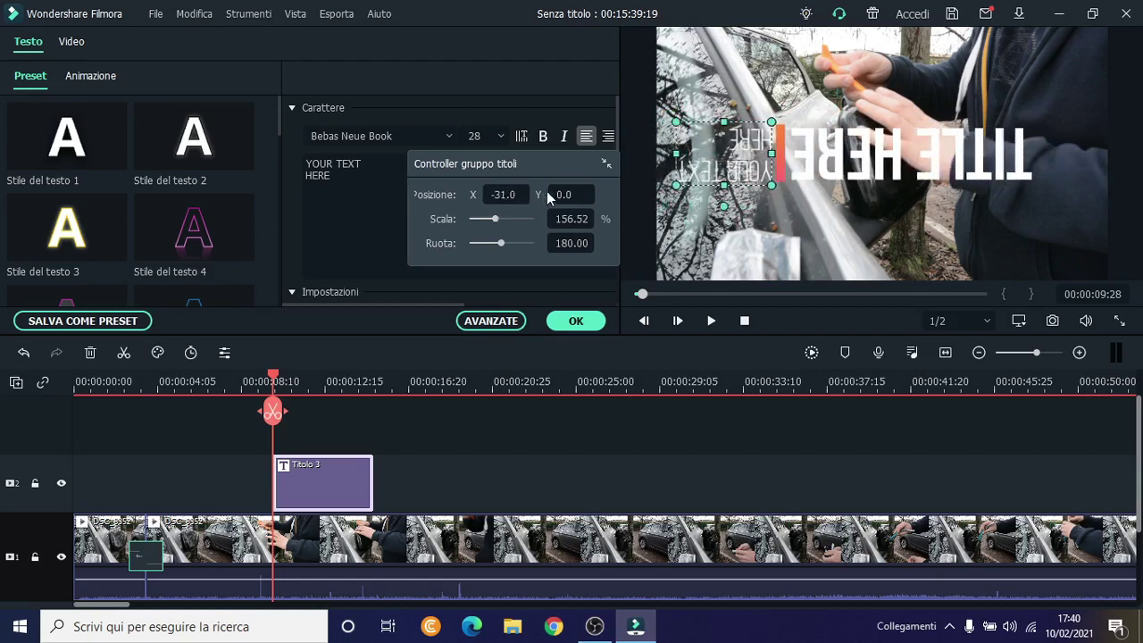
drag(546, 191, 683, 393)
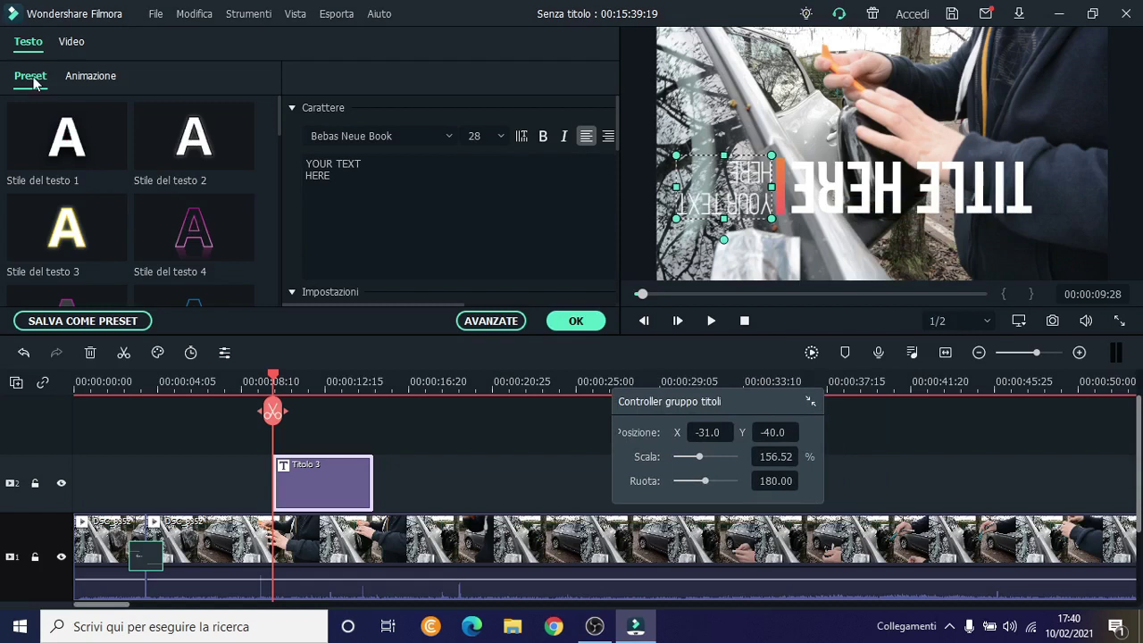
Step: View the title's animation presets and its advanced text editor, and close the editor without changes
click(114, 78)
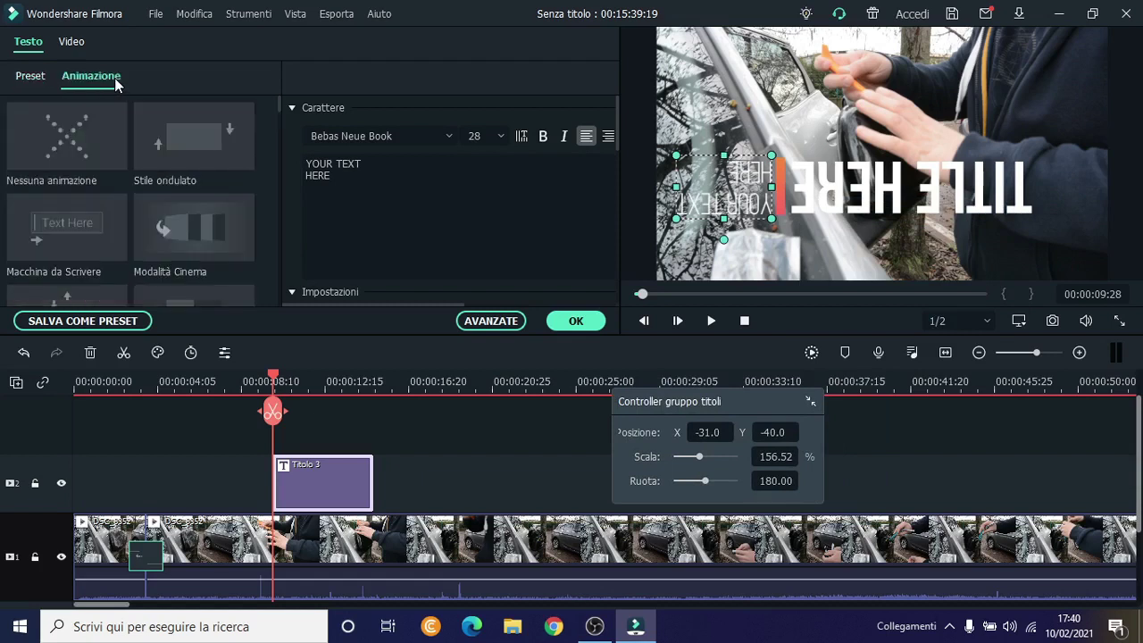
click(504, 326)
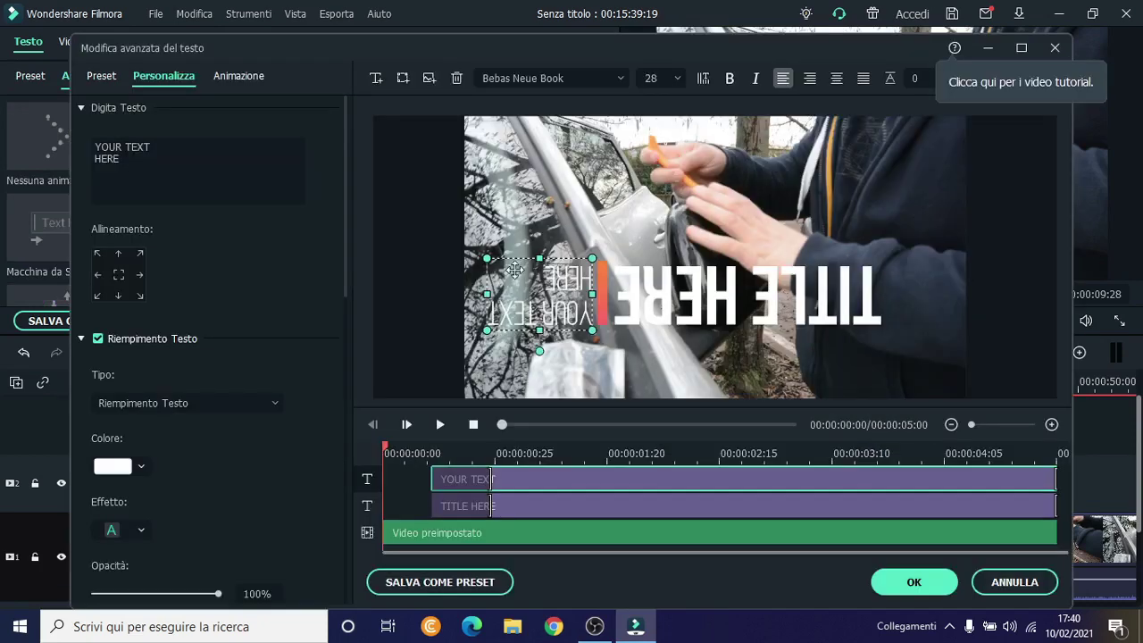
click(1056, 48)
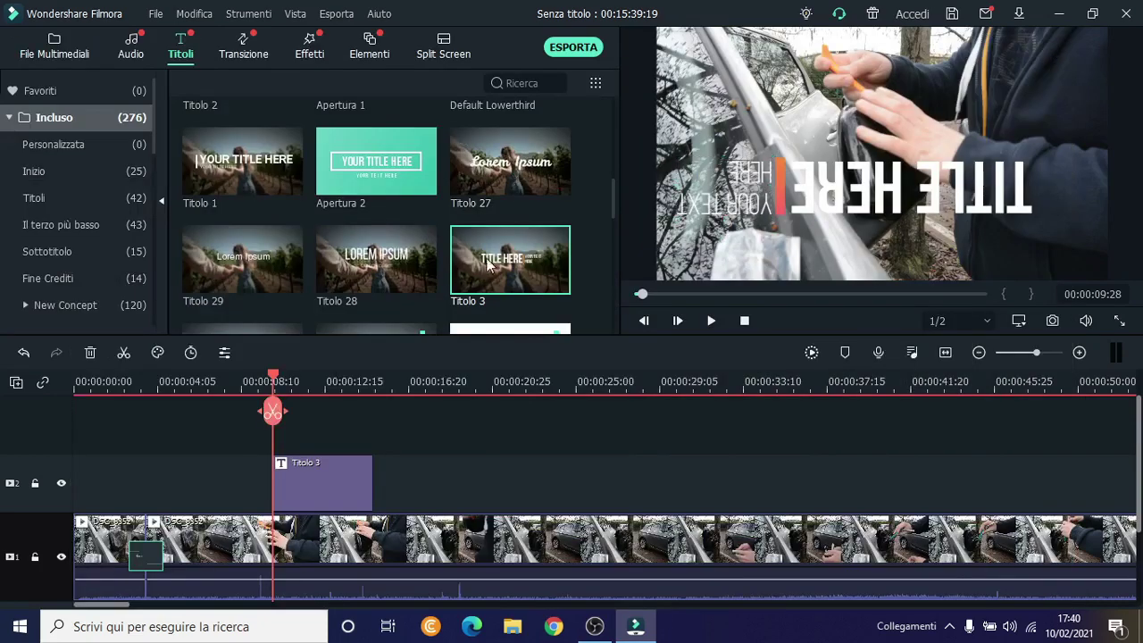
Step: Open the Titolo 3 title for editing, show its text style presets and set the title group's rotation to 0.00
double_click(338, 483)
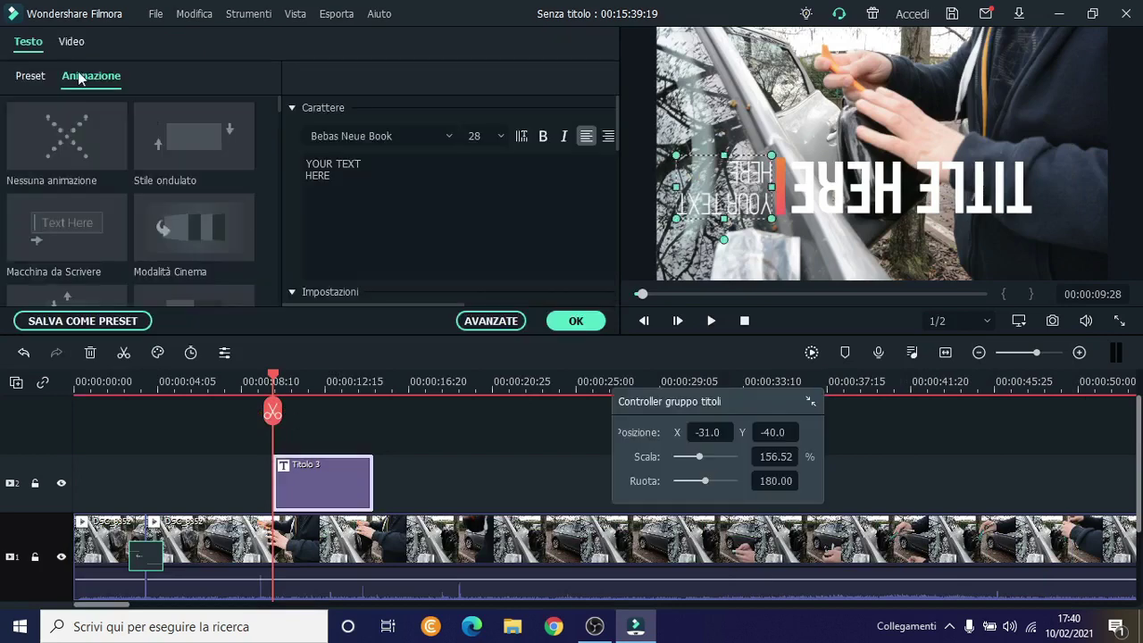
click(27, 78)
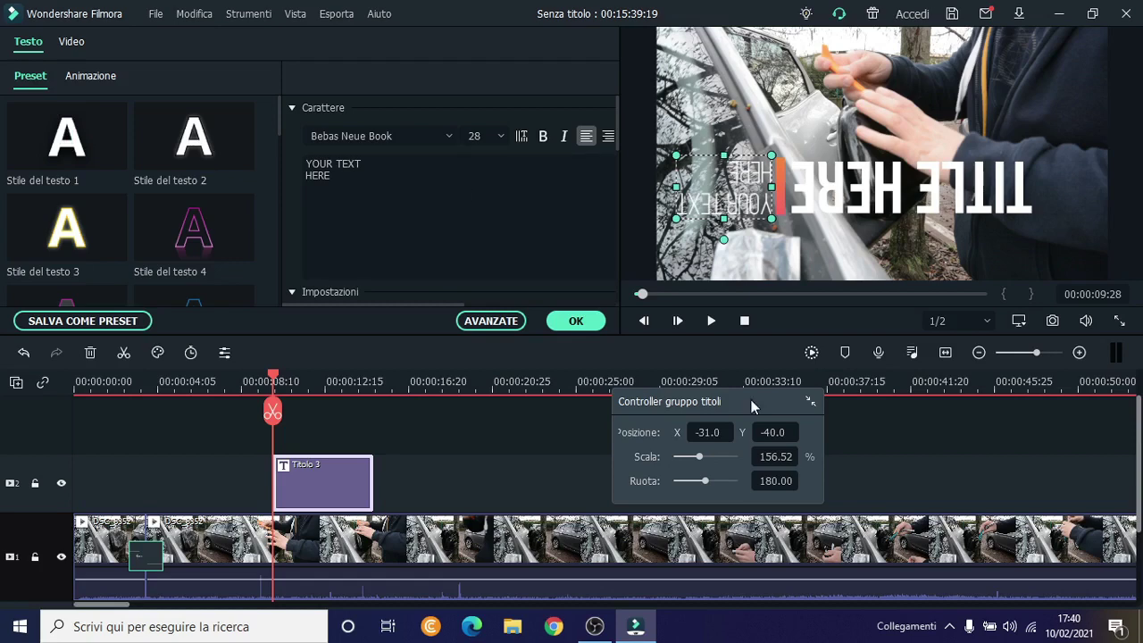
drag(712, 482, 672, 483)
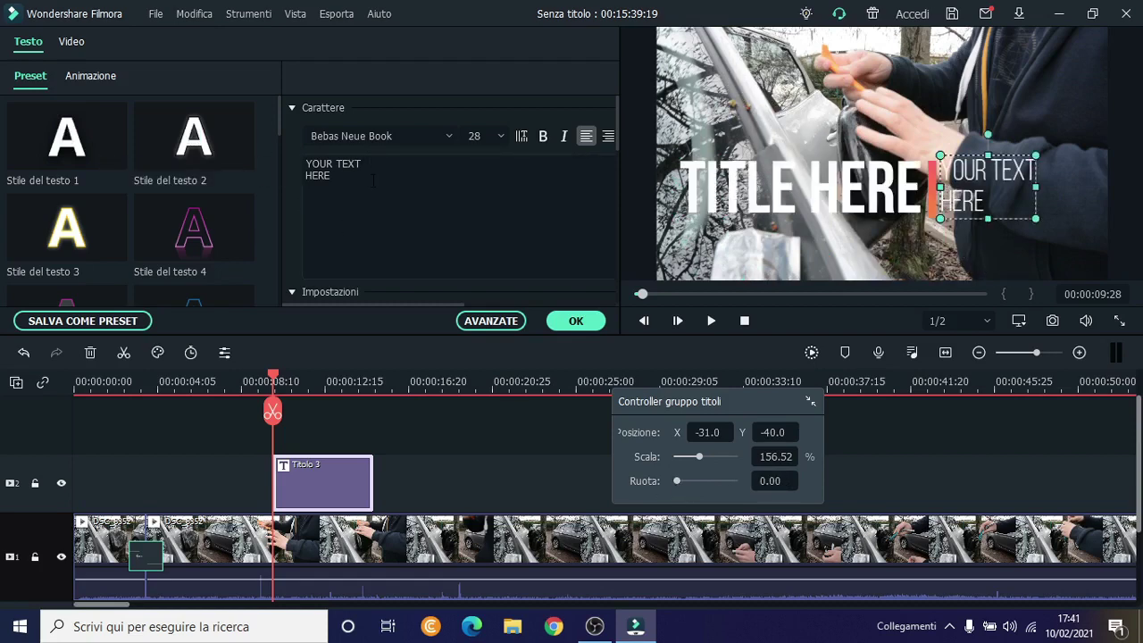
Step: Replace the main text TITLE HERE with CIAO
click(778, 175)
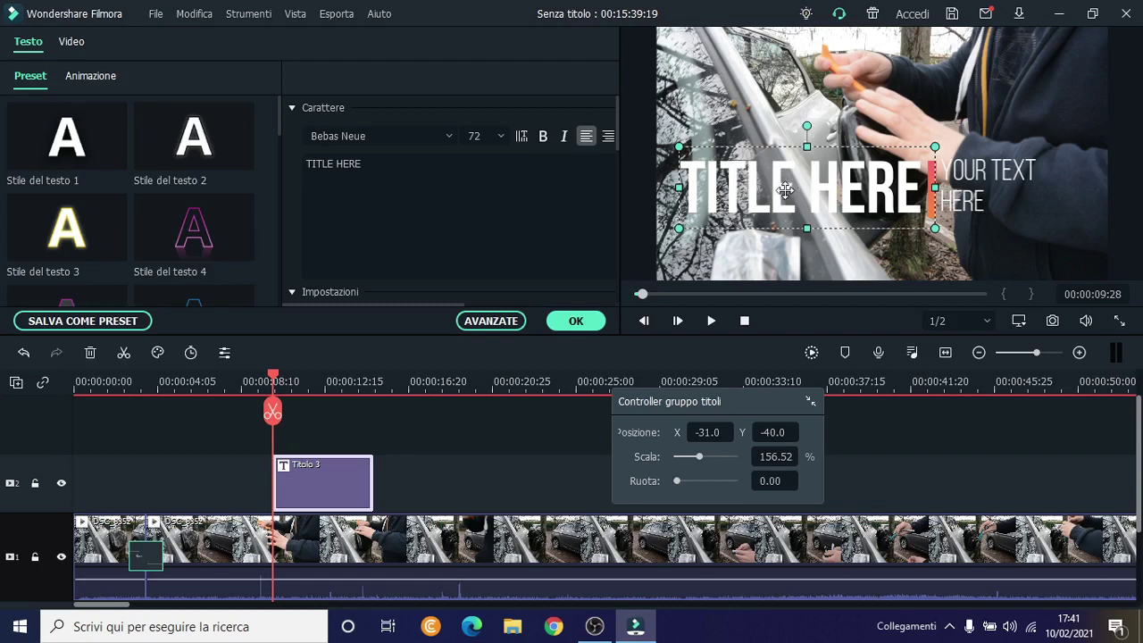
drag(384, 171, 265, 167)
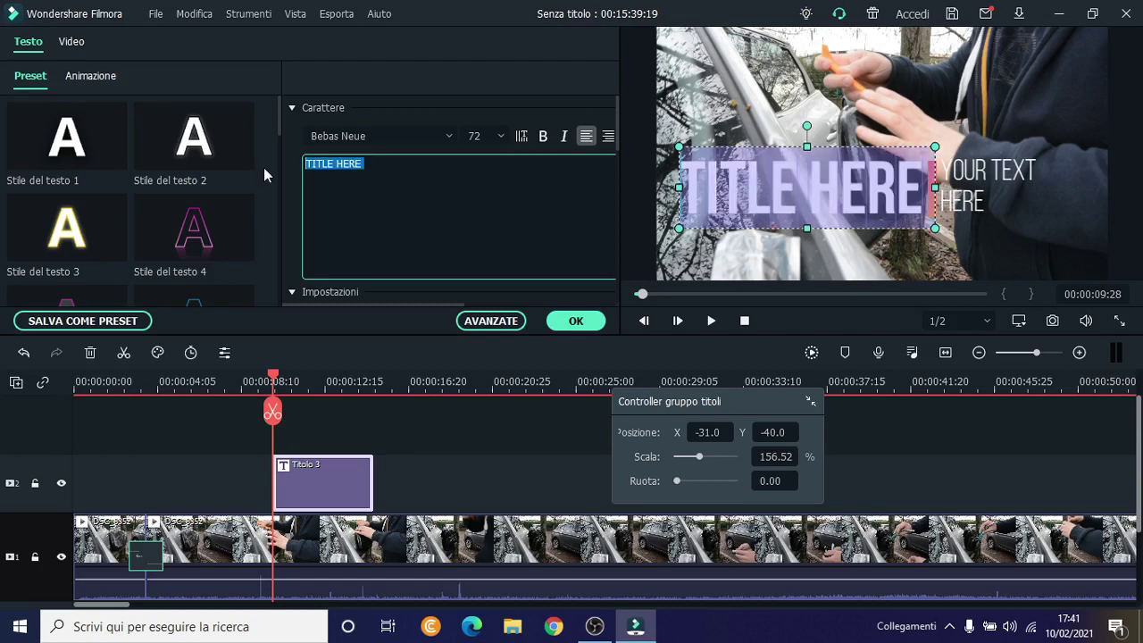
text(C)
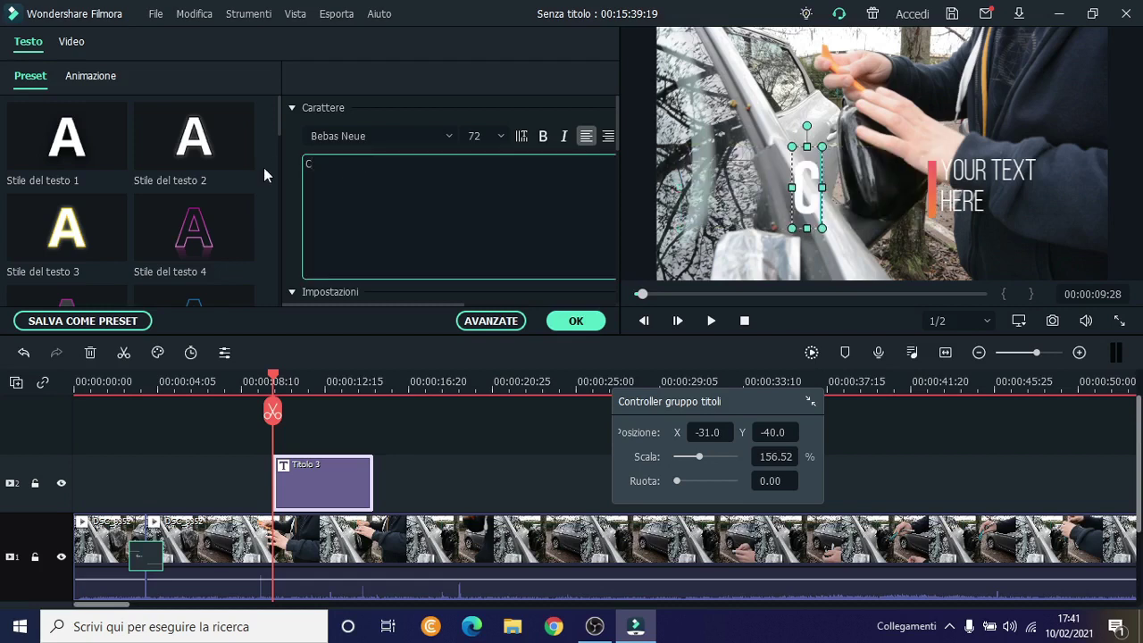
text(IAO)
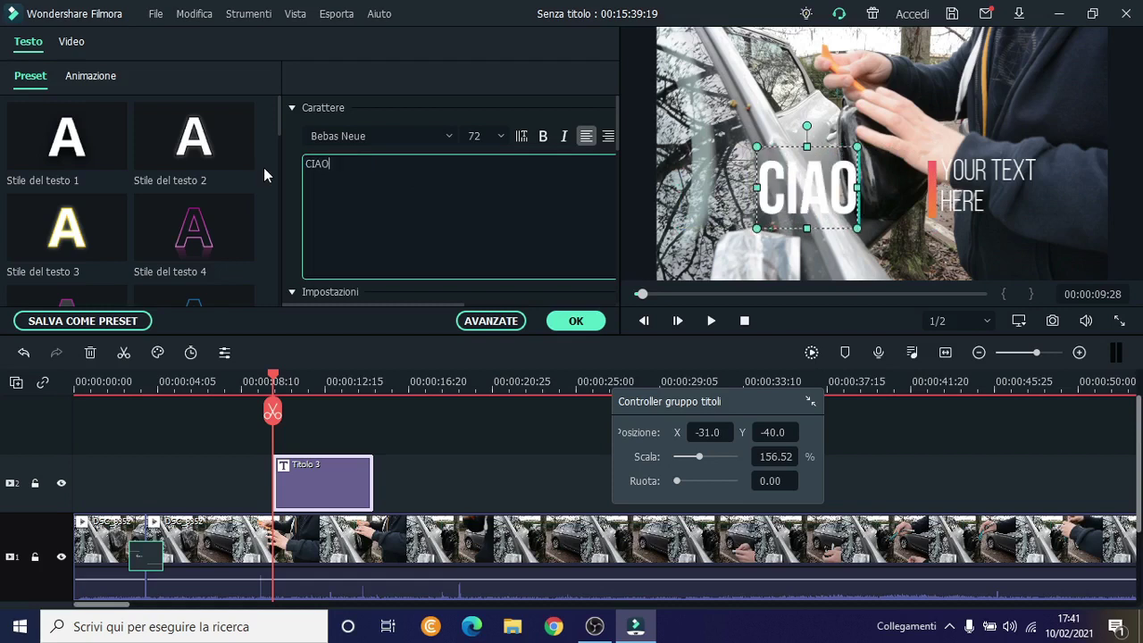
Step: Replace the secondary text YOUR TEXT HERE with COME VA? on two lines
click(996, 186)
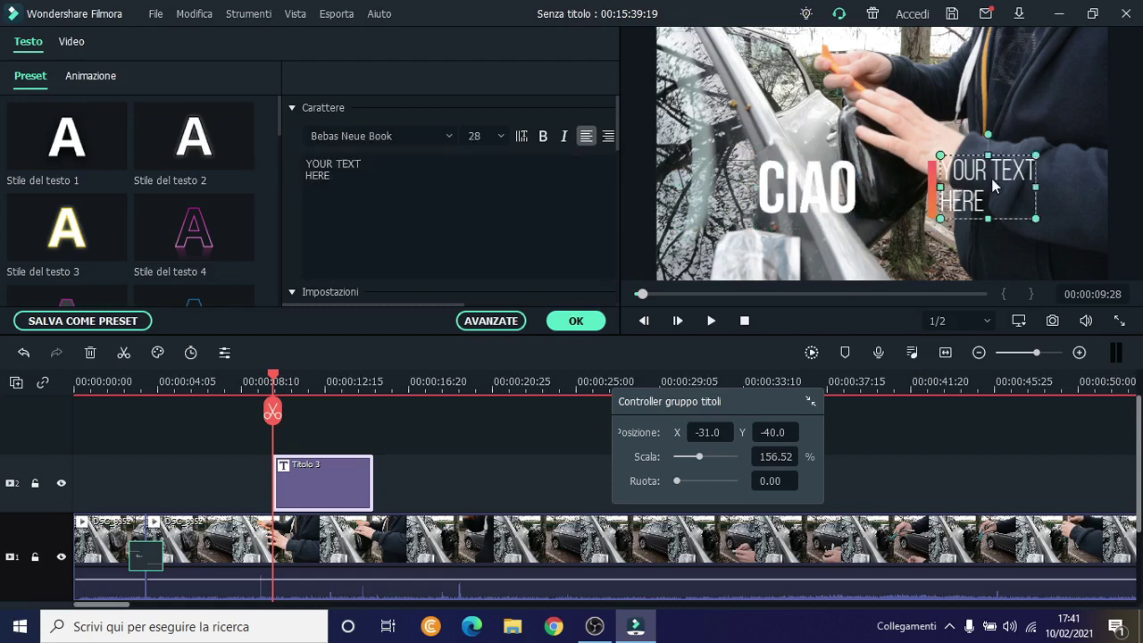
click(402, 206)
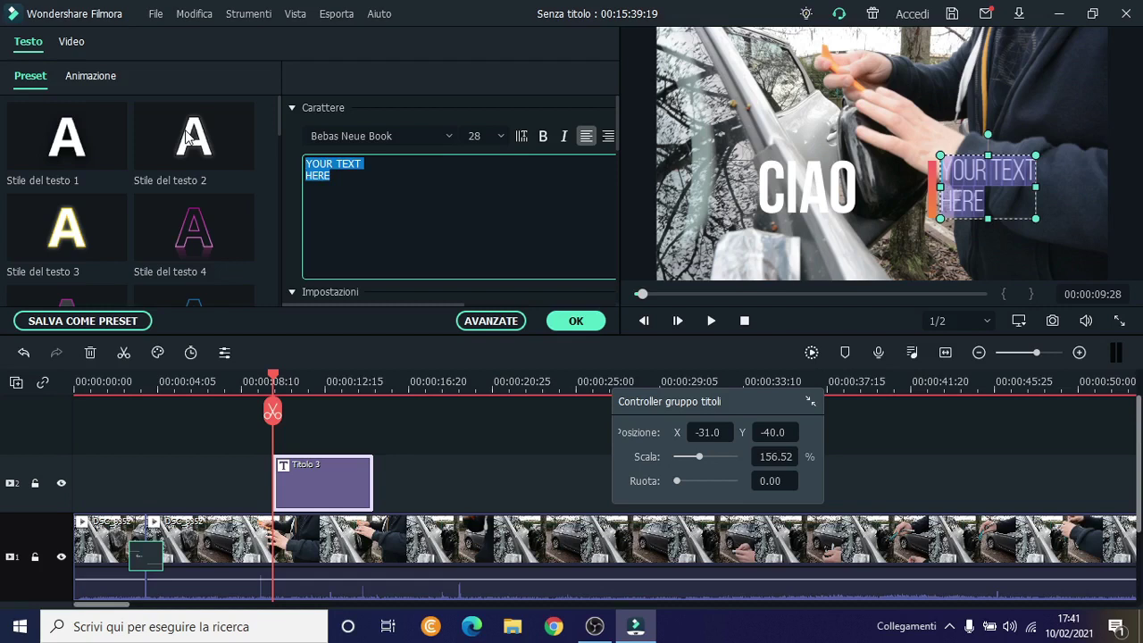
text(COME)
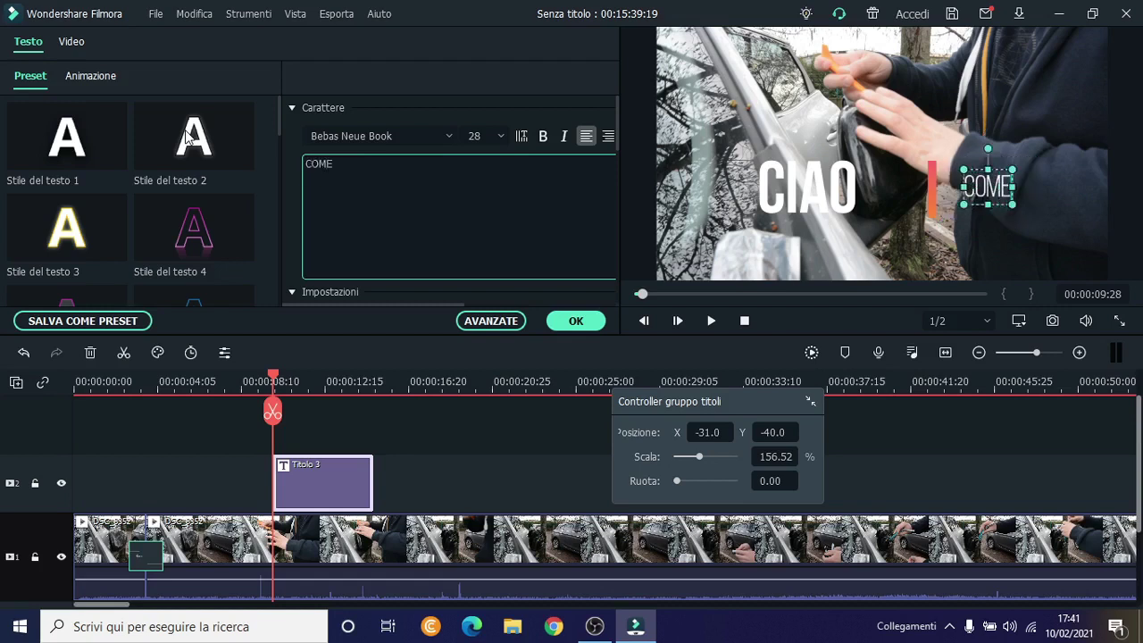
key(Return)
text(VA)
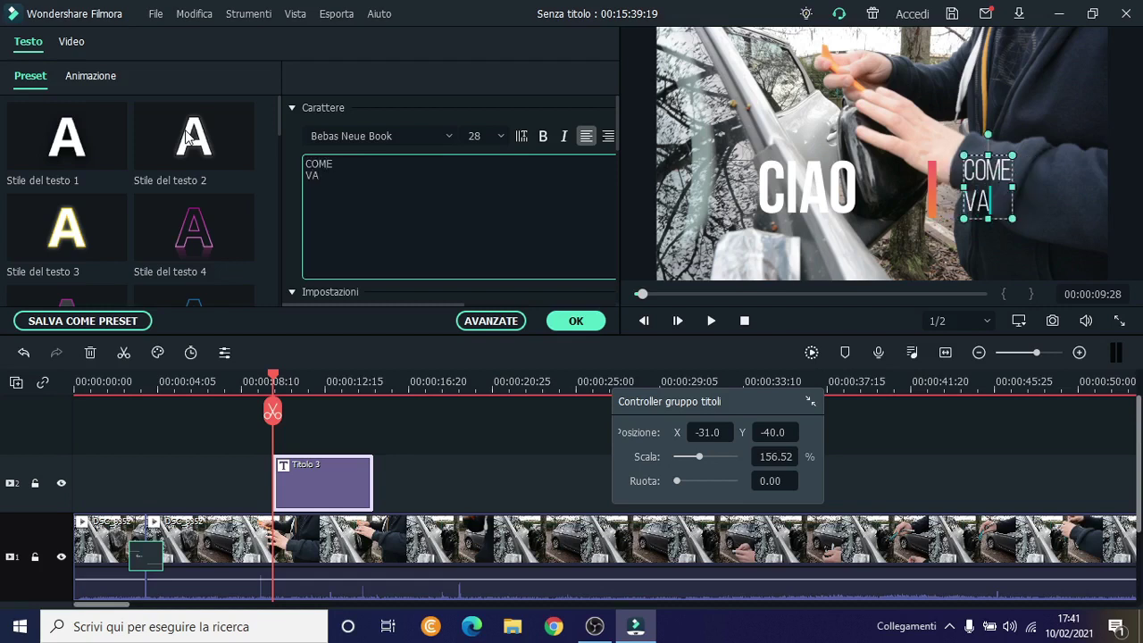
text(?)
Step: Enlarge the CIAO text box and move CIAO and COME VA? close to either side of the red bar
click(793, 205)
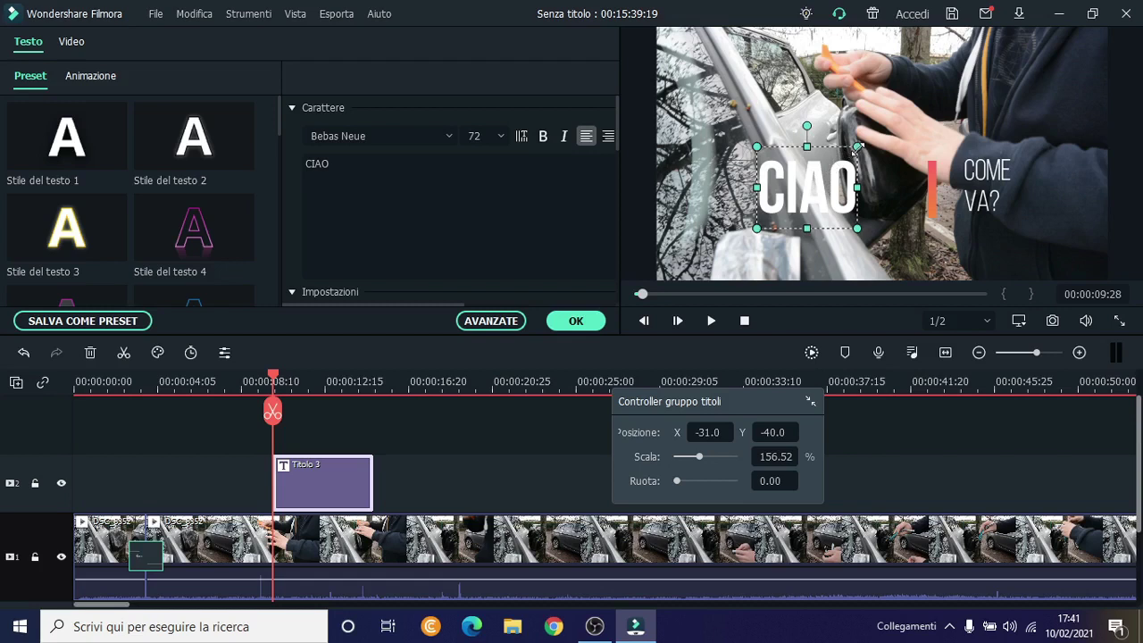
drag(857, 146, 904, 108)
click(847, 91)
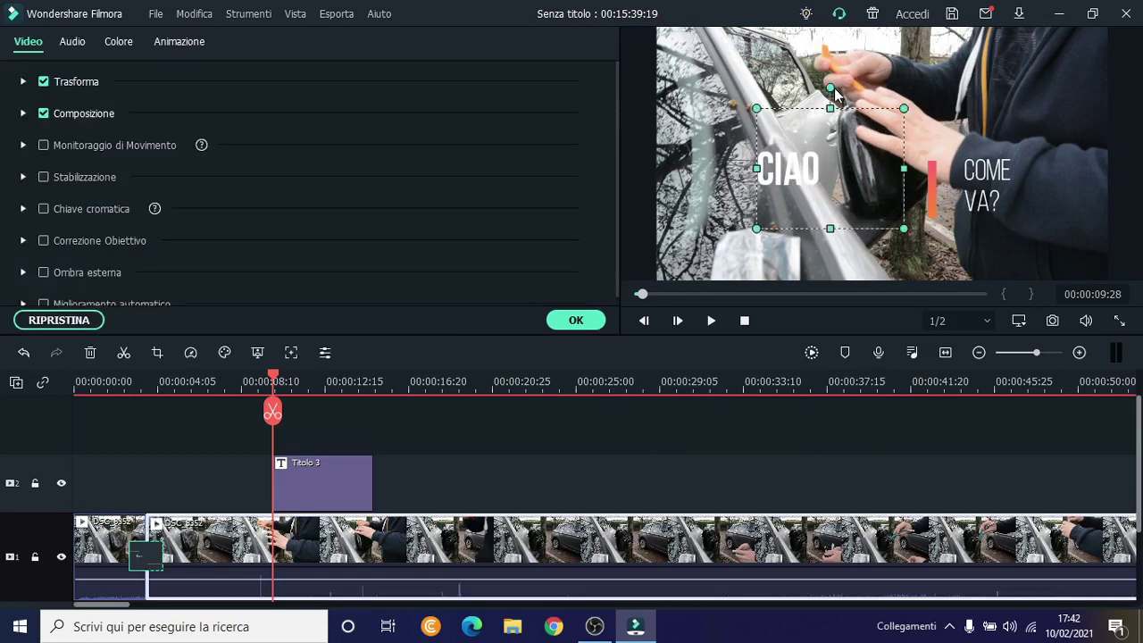
click(792, 173)
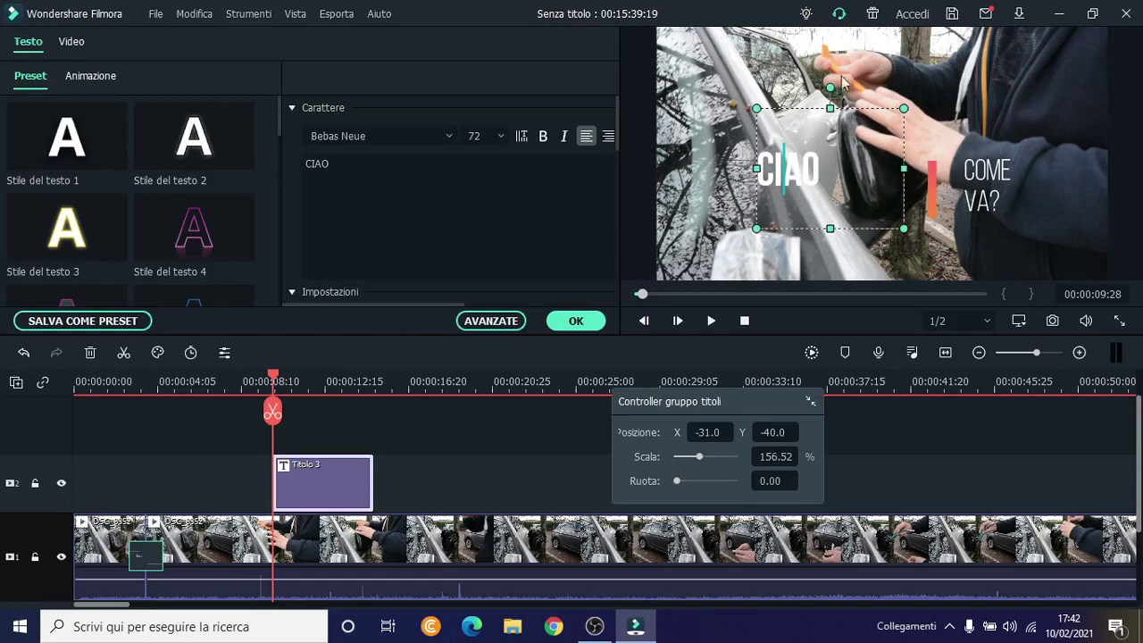
mouse_move(830, 89)
mouse_down()
mouse_move(755, 141)
mouse_move(888, 111)
mouse_move(761, 128)
mouse_move(887, 131)
mouse_move(786, 105)
mouse_move(826, 104)
mouse_up()
drag(813, 171, 914, 190)
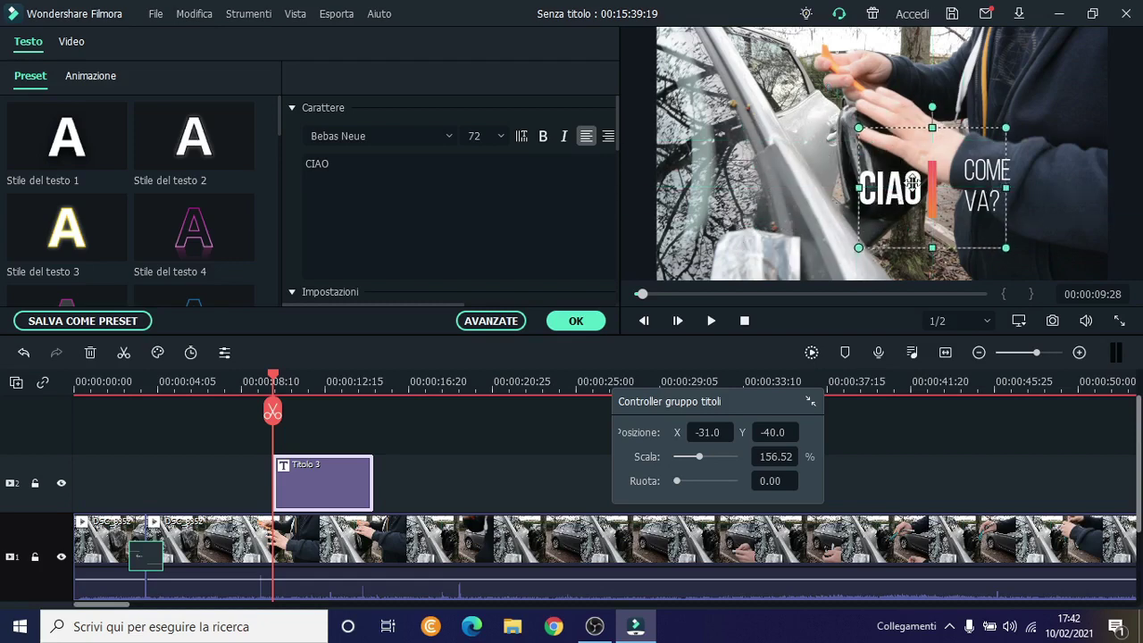
drag(988, 169, 976, 177)
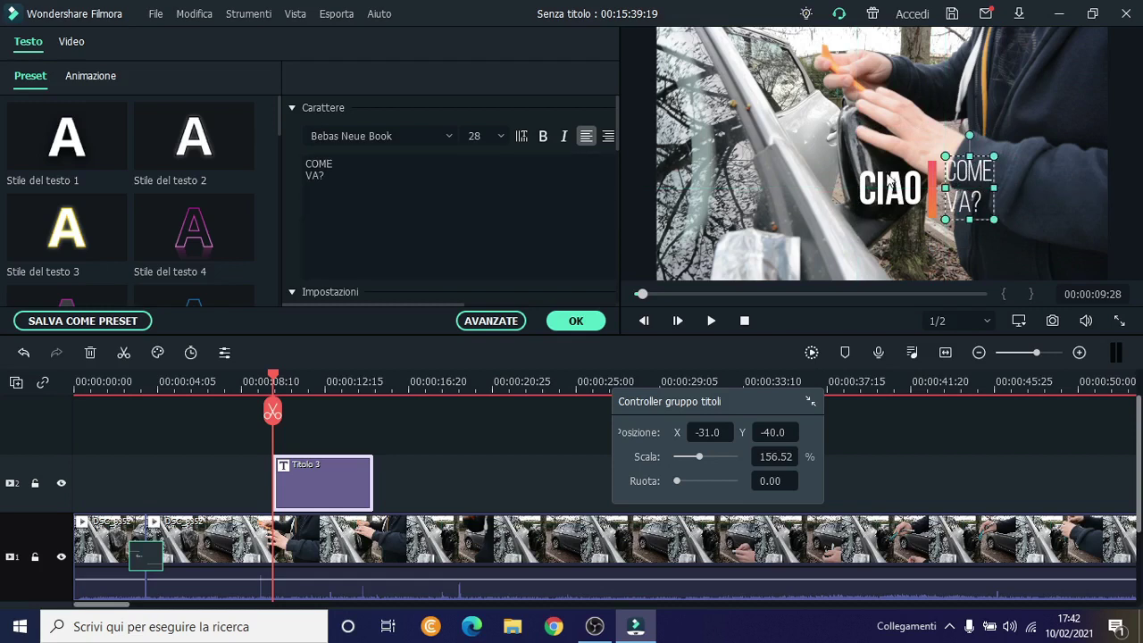
Step: Shrink the CIAO text box so that it fits closely around the word
click(889, 184)
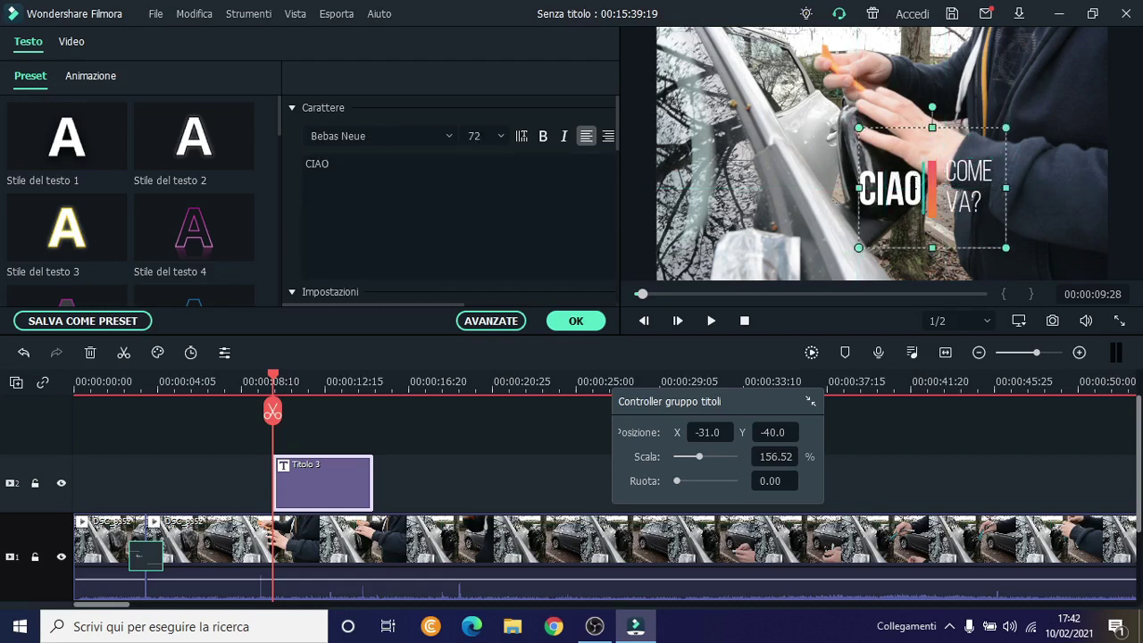
click(487, 200)
click(488, 200)
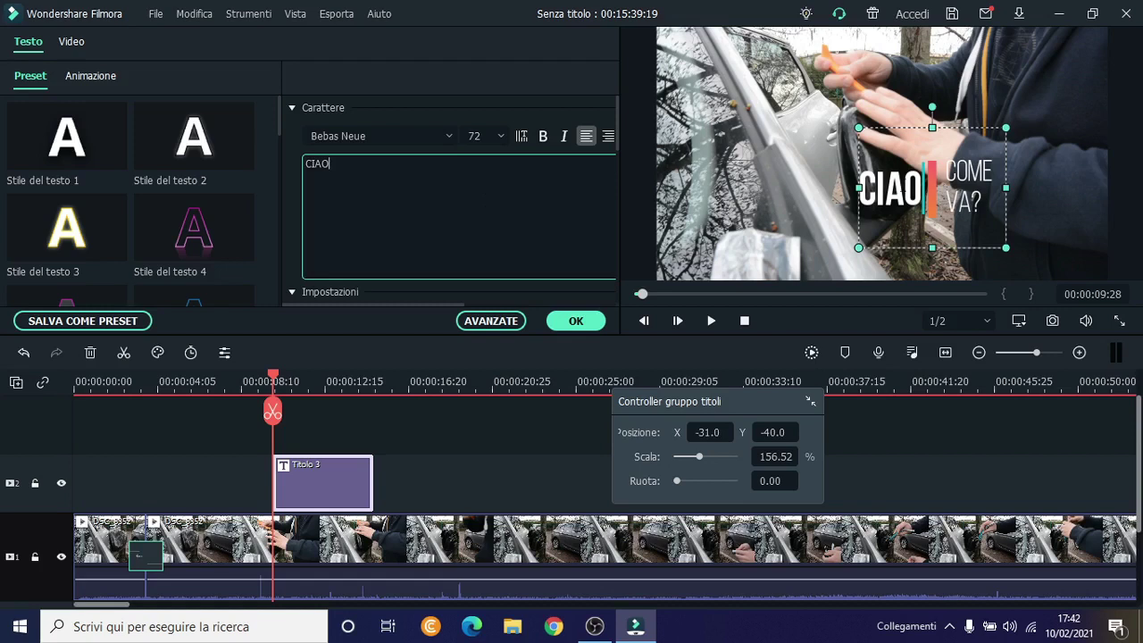
drag(1006, 247, 887, 178)
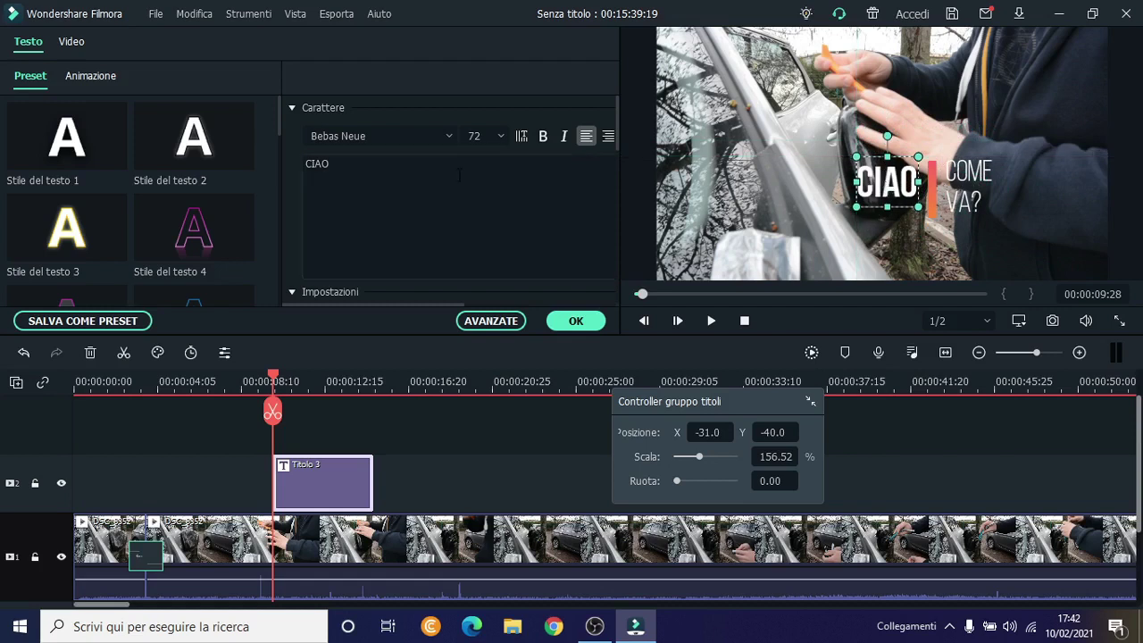
Step: Try Calibri Bold on the CIAO text and change its font to Candara Italic
click(450, 137)
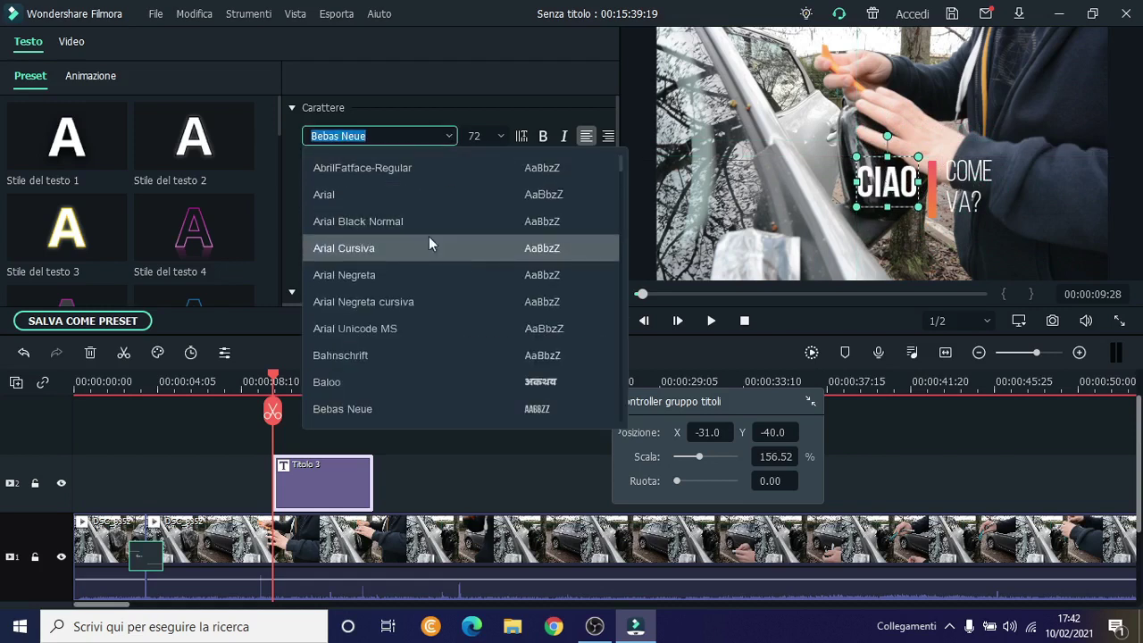
scroll(429, 237, down, 5)
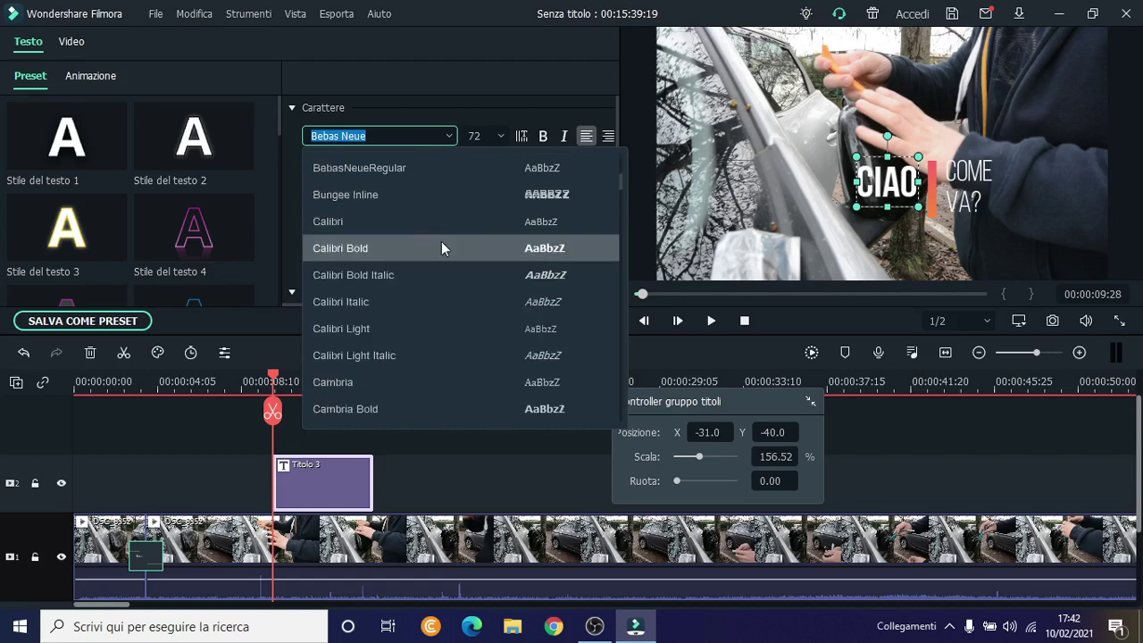
click(441, 247)
click(431, 134)
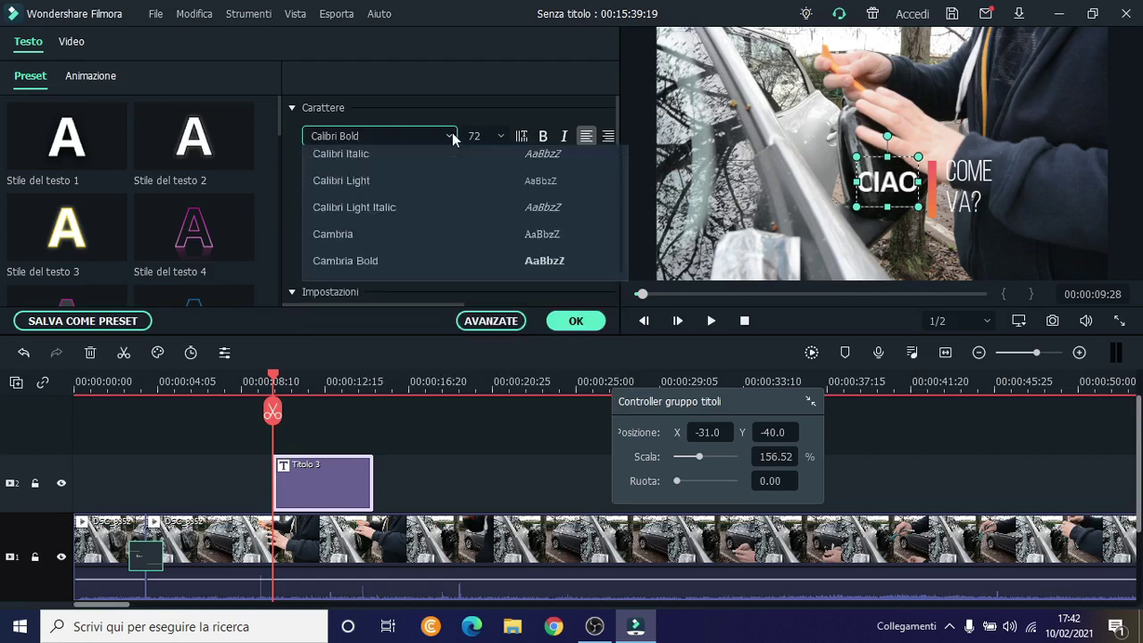
scroll(509, 328, down, 3)
click(509, 328)
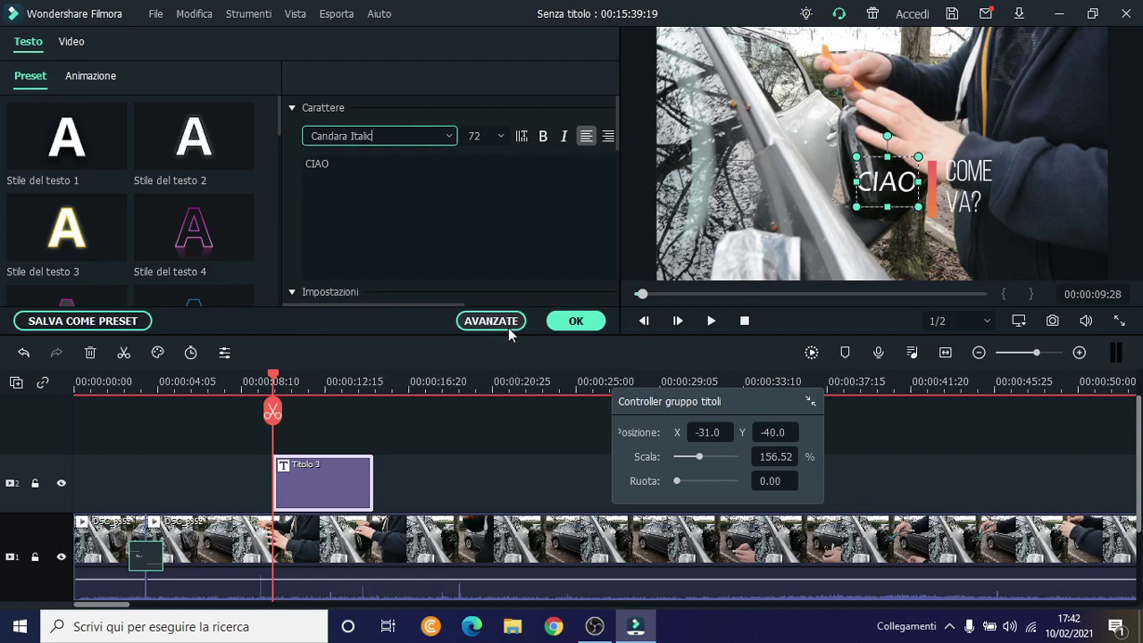
Step: Set the CIAO text's font size to 500 and move it down beside the red bar, level with COME VA?
click(506, 135)
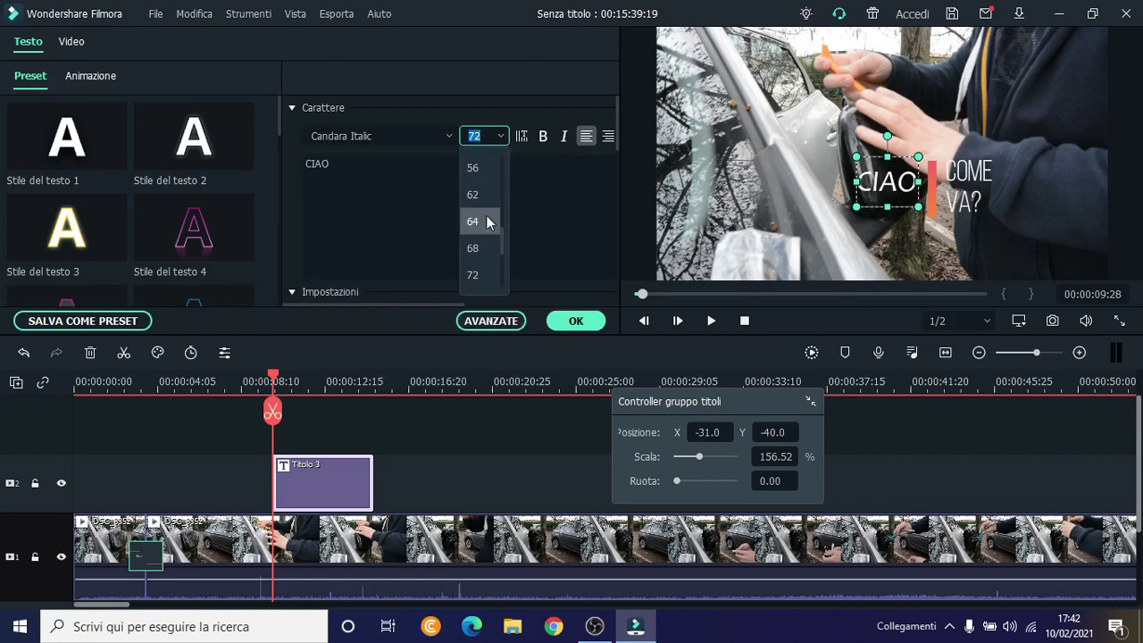
scroll(485, 275, down, 2)
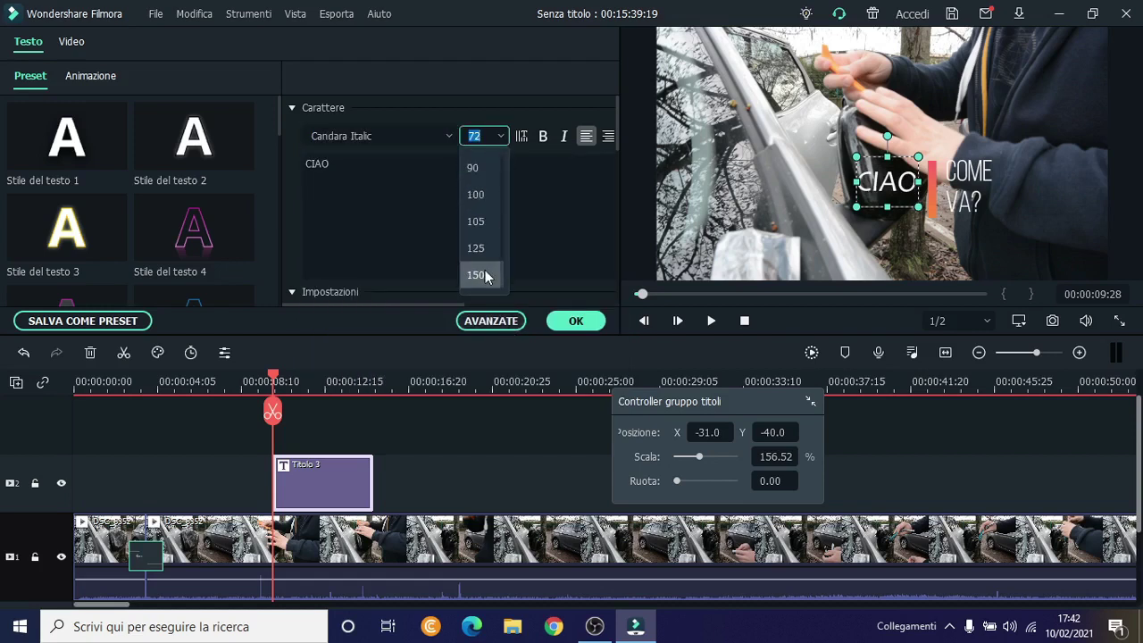
click(485, 275)
drag(488, 136, 439, 141)
text(500)
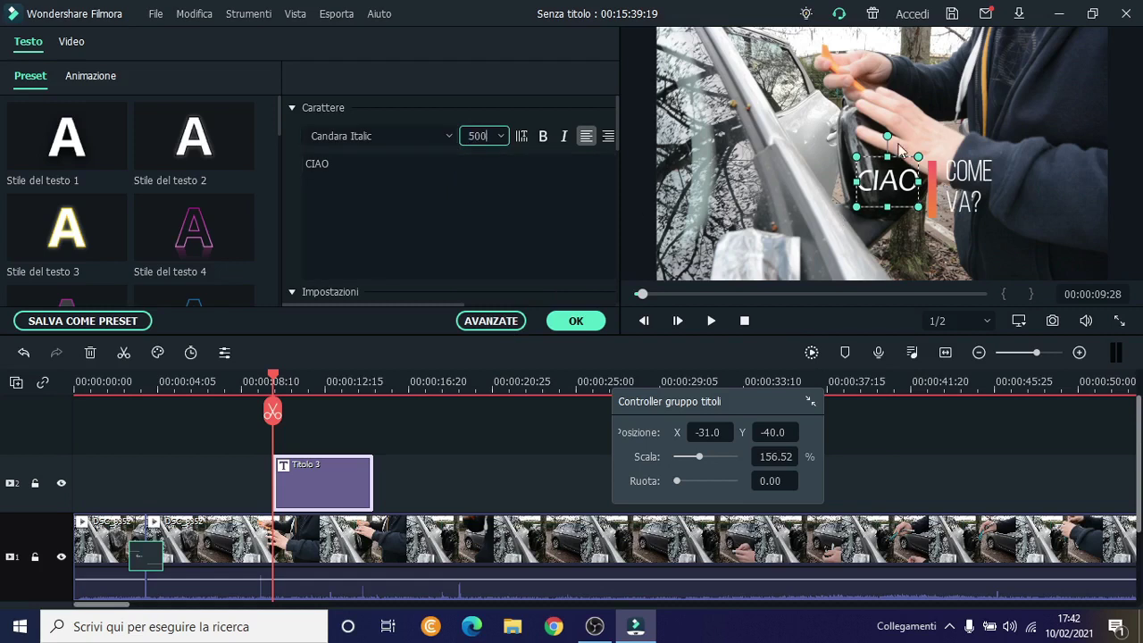
click(852, 160)
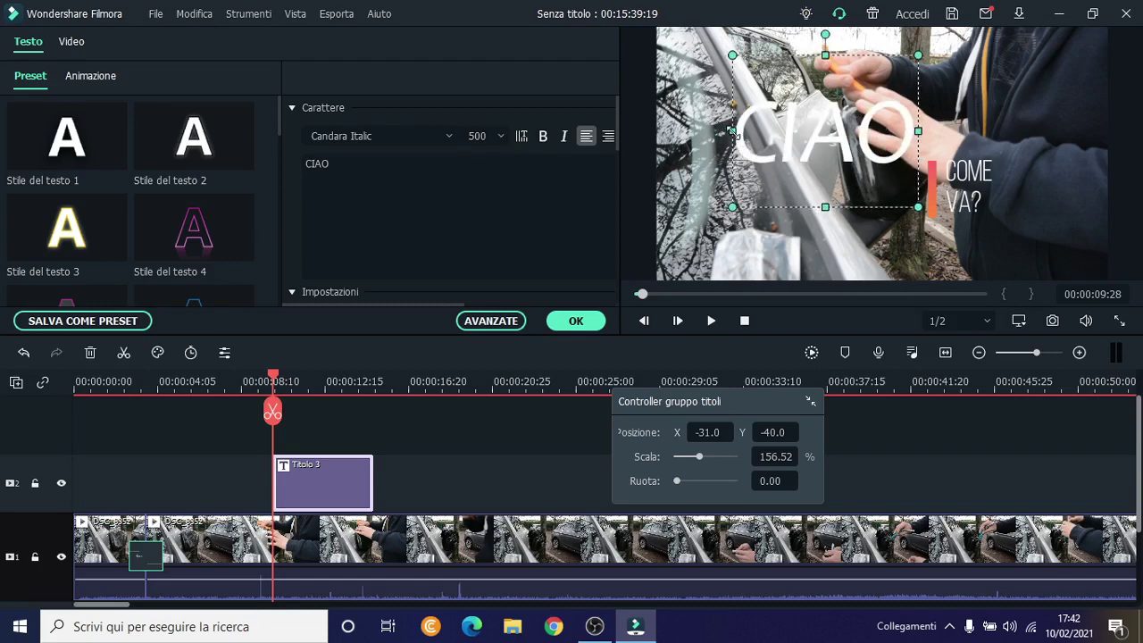
drag(810, 147, 813, 200)
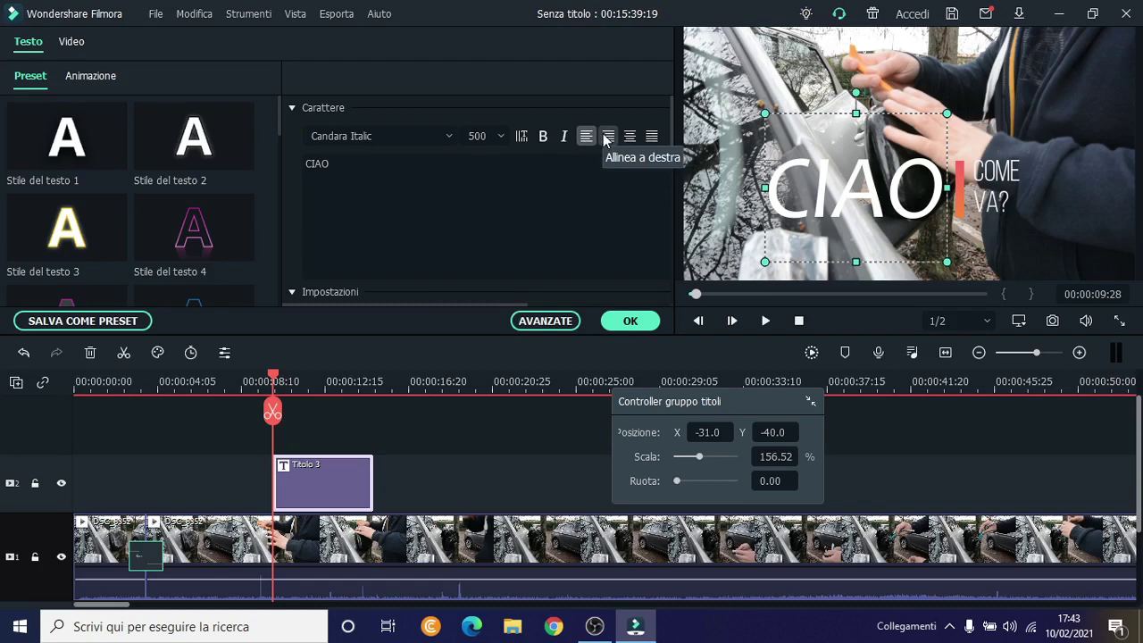
Step: Try vertical text direction on CIAO, return it to horizontal, and make the word bold and italic
click(523, 135)
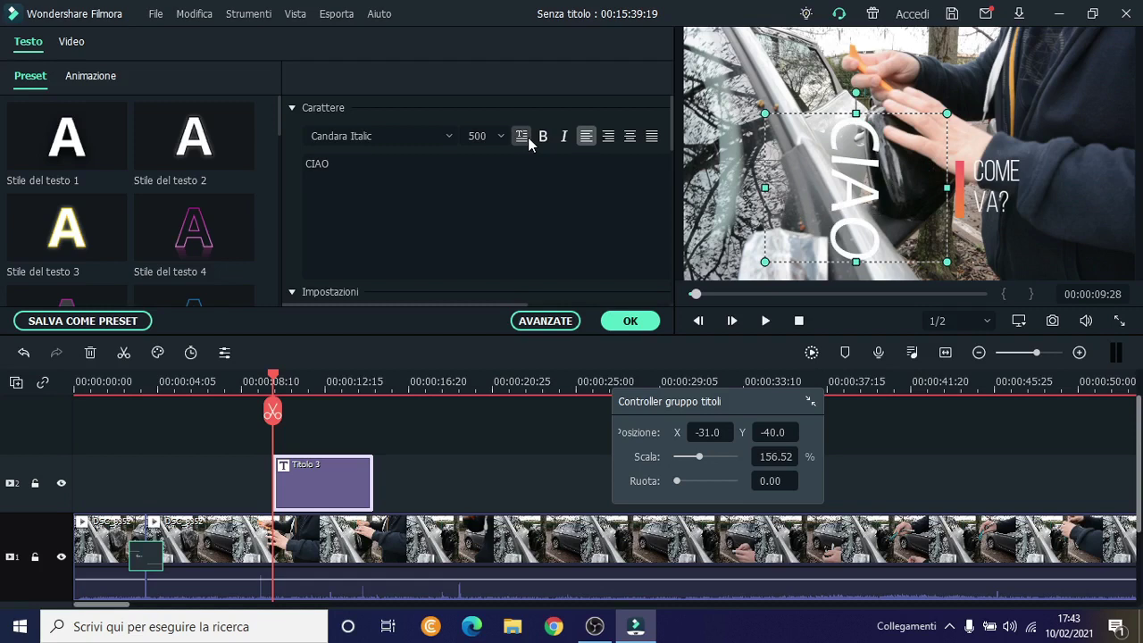
click(523, 136)
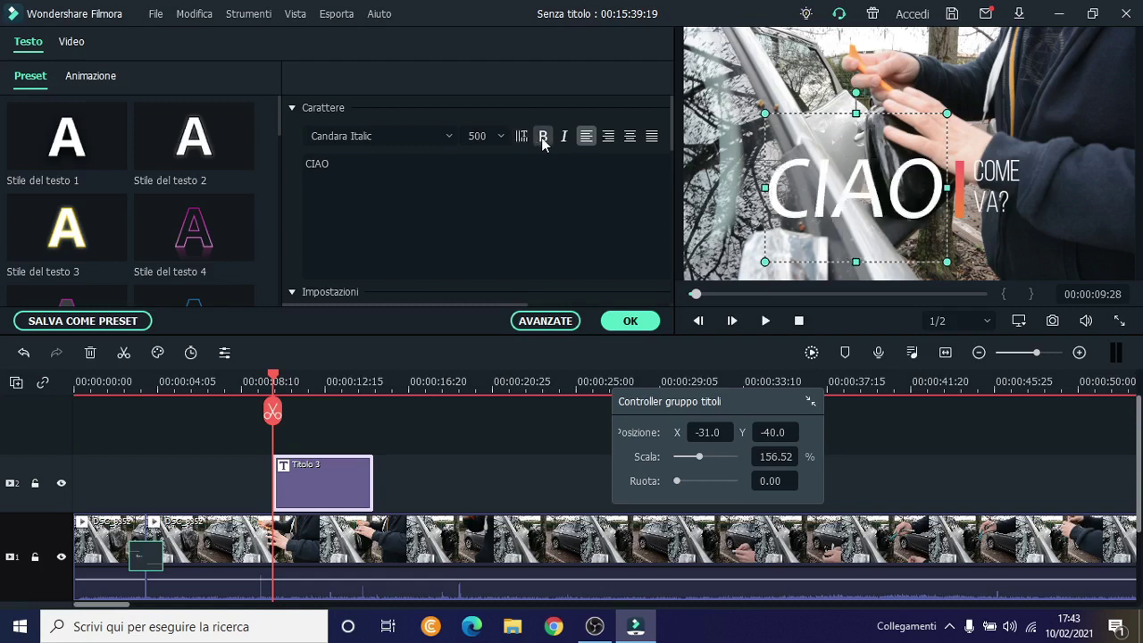
click(543, 137)
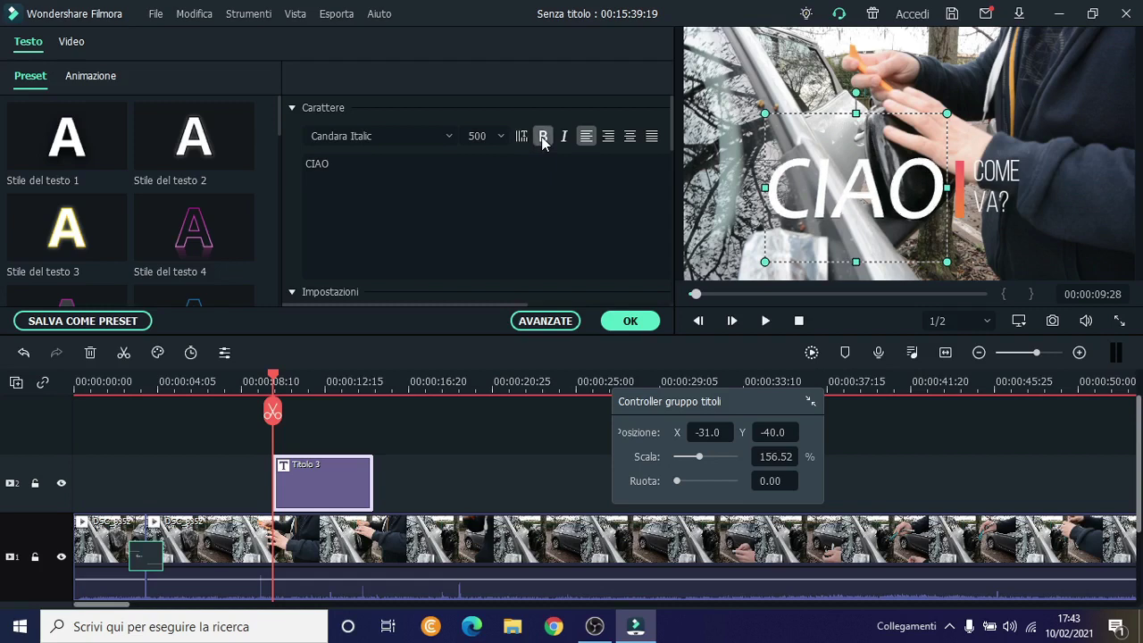
click(563, 135)
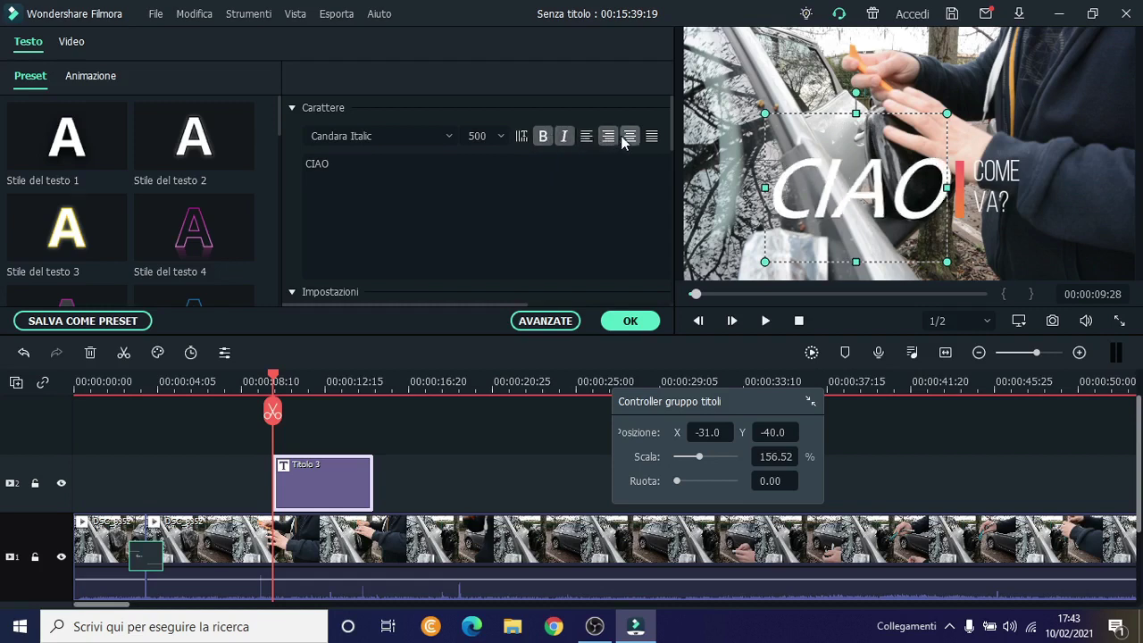
Step: Try the other text alignments on CIAO and return it to left alignment
click(628, 136)
click(653, 138)
click(585, 138)
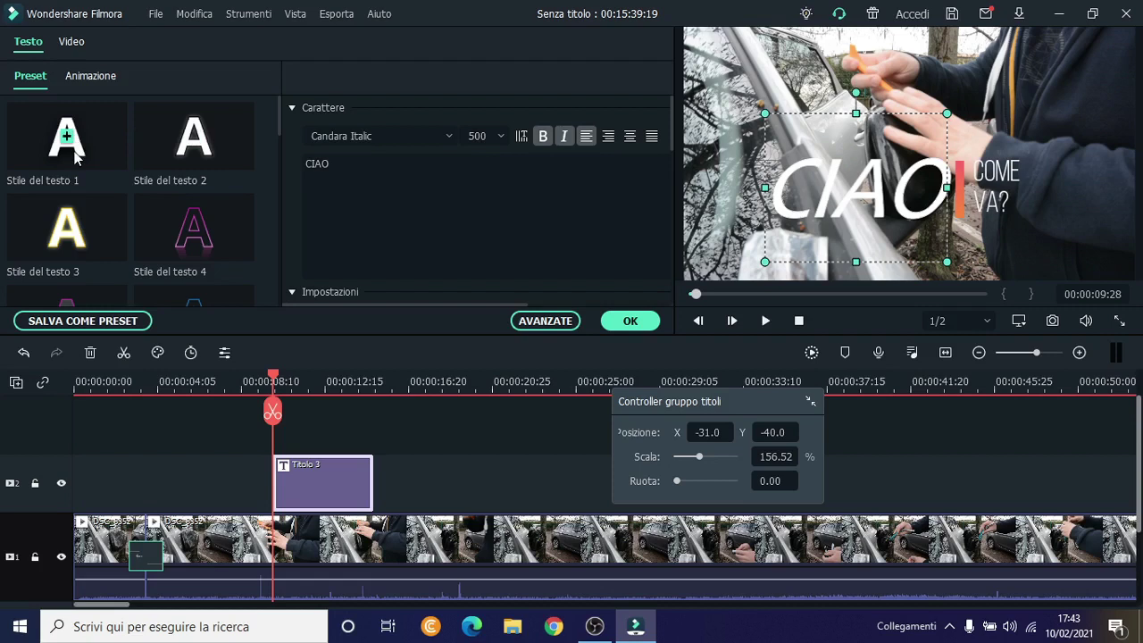
Step: Try Stile del testo 4, 15, 18 and other text styles on CIAO and apply Stile del testo 23
double_click(220, 236)
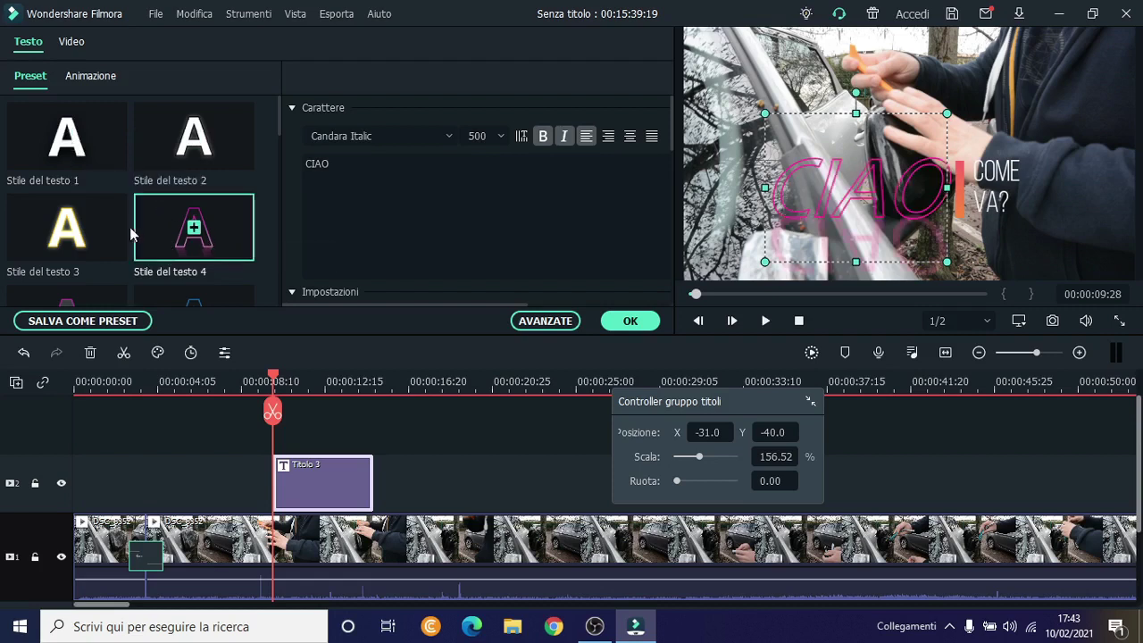
double_click(105, 229)
scroll(105, 229, down, 5)
scroll(105, 234, down, 3)
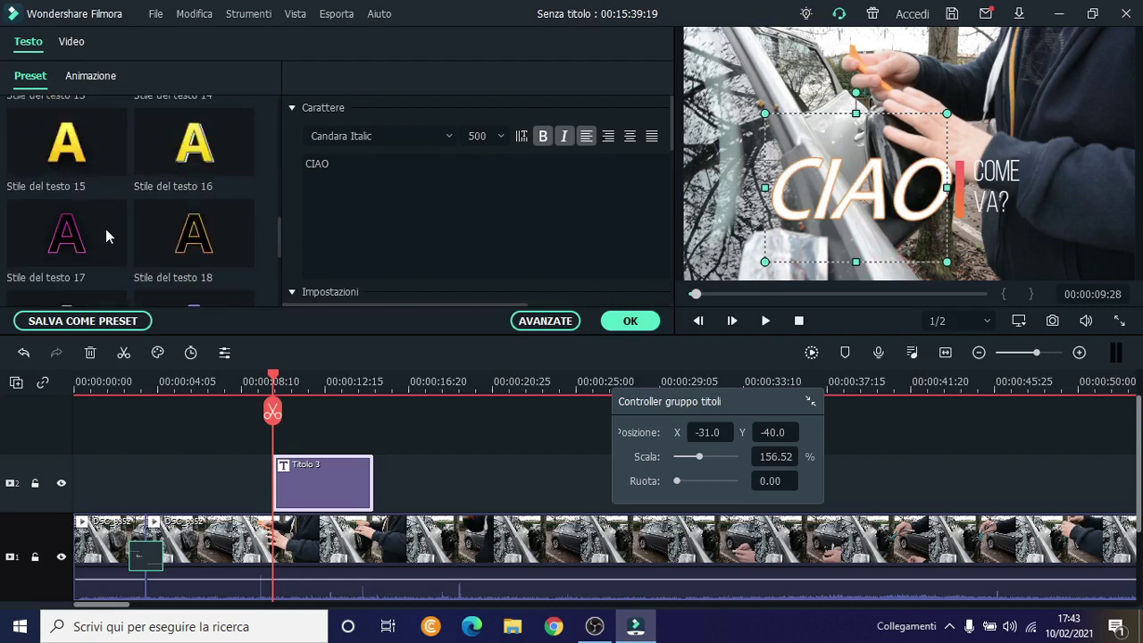
double_click(88, 135)
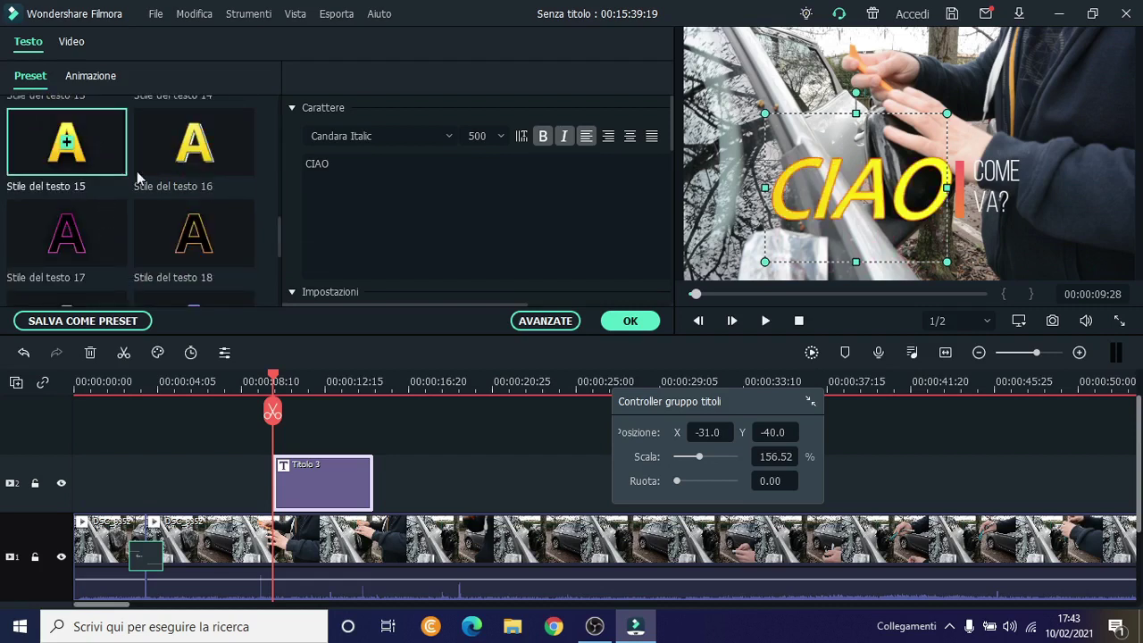
double_click(228, 233)
scroll(229, 233, down, 3)
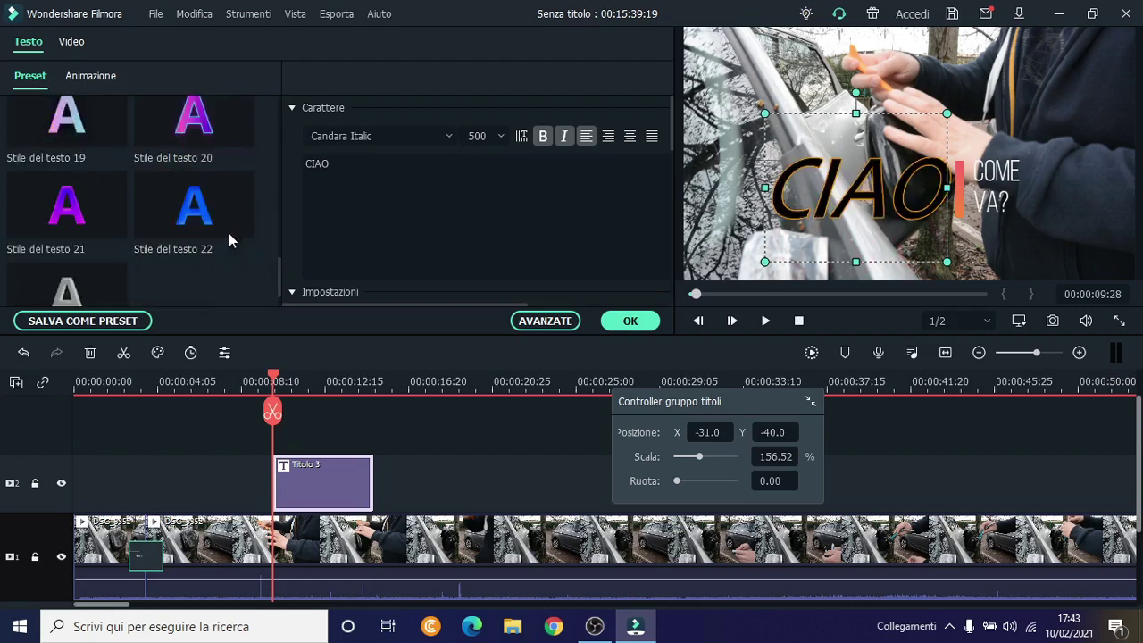
double_click(66, 249)
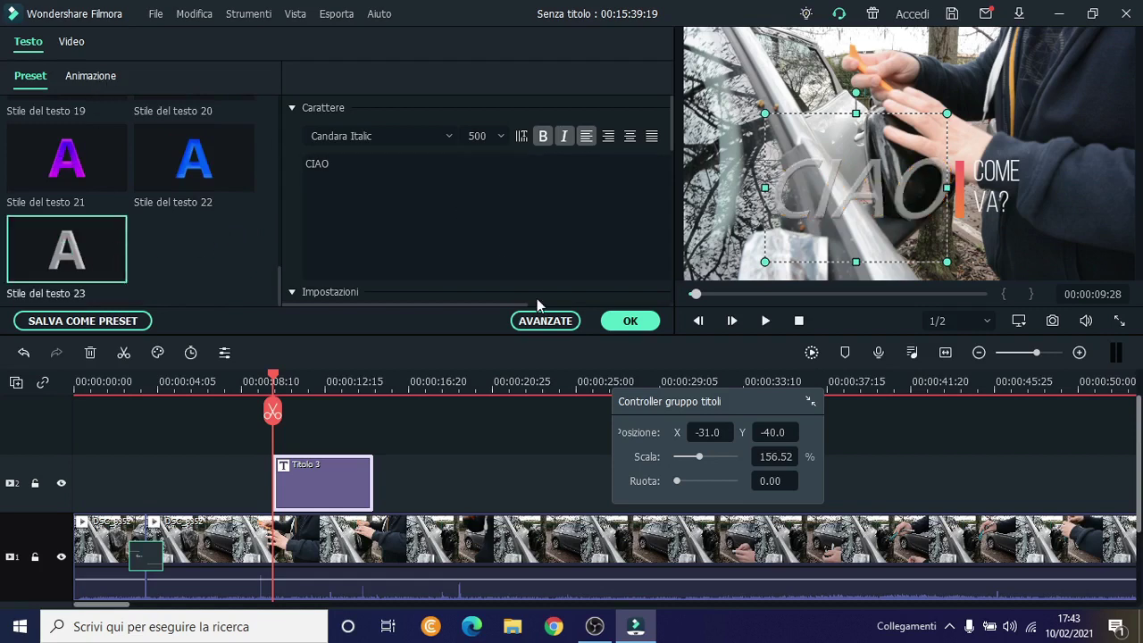
Step: Try purple as the COME VA? text colour and set it to dark blue
click(996, 179)
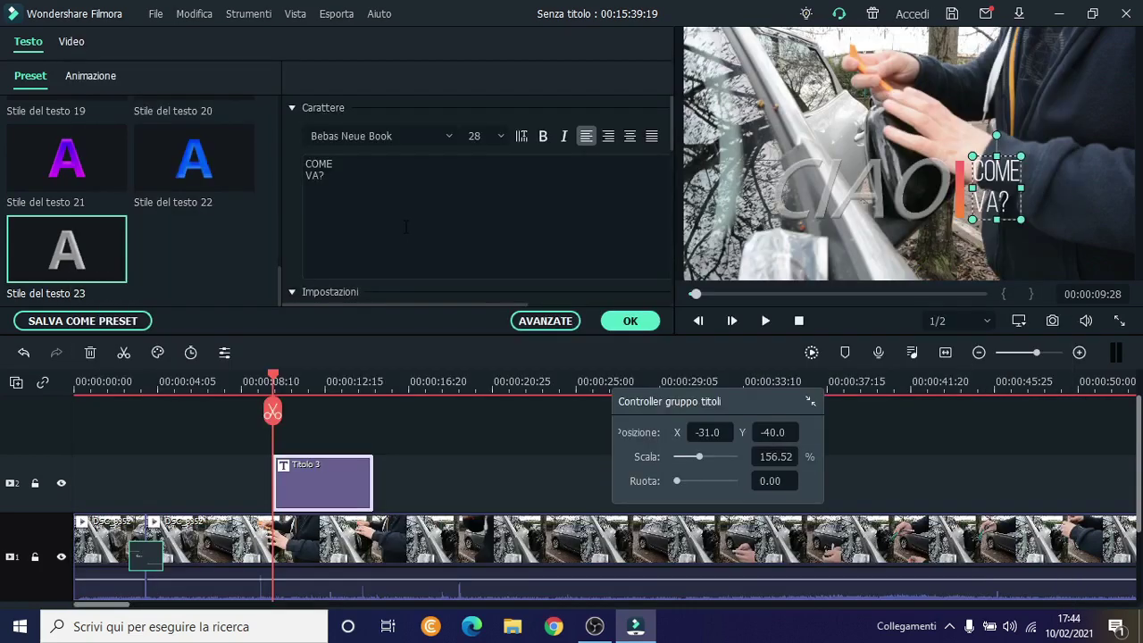
scroll(407, 230, down, 3)
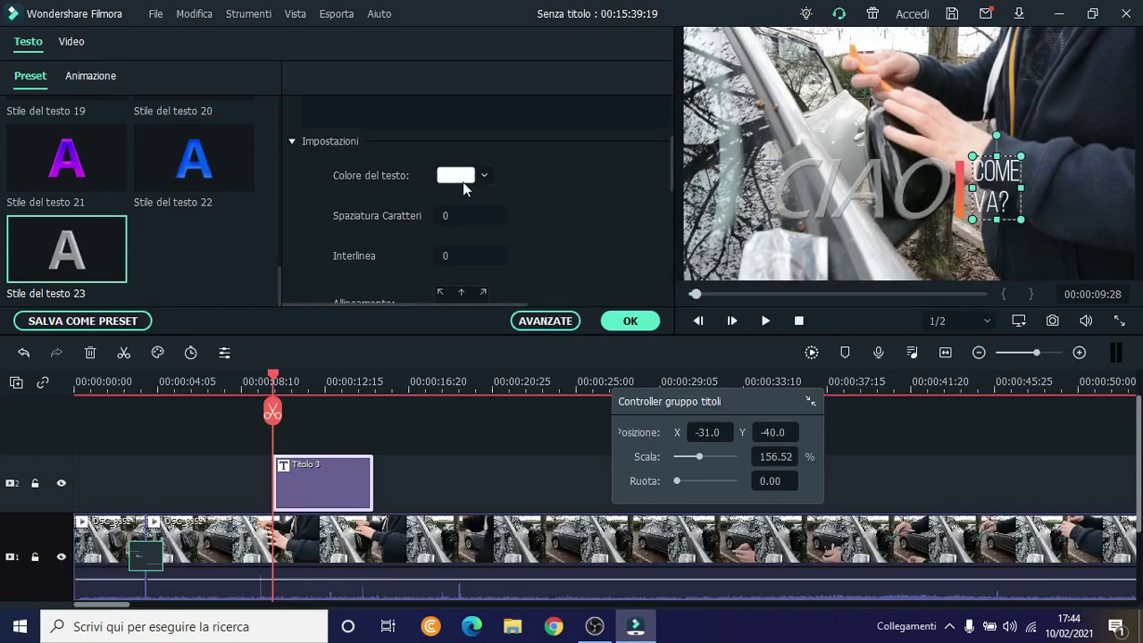
click(485, 176)
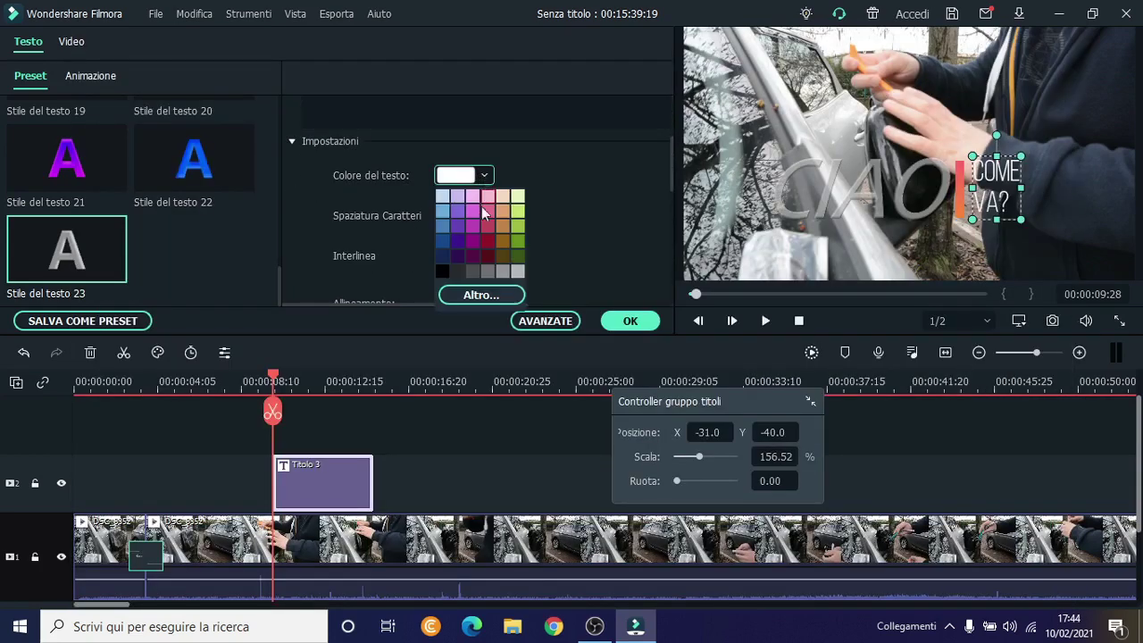
click(474, 238)
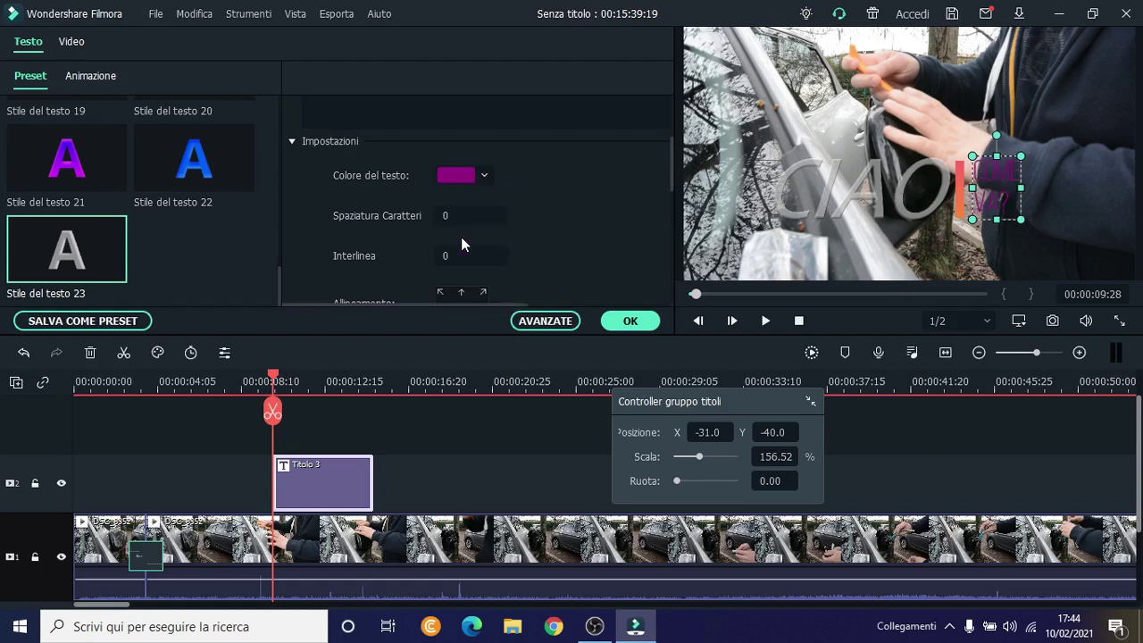
click(483, 176)
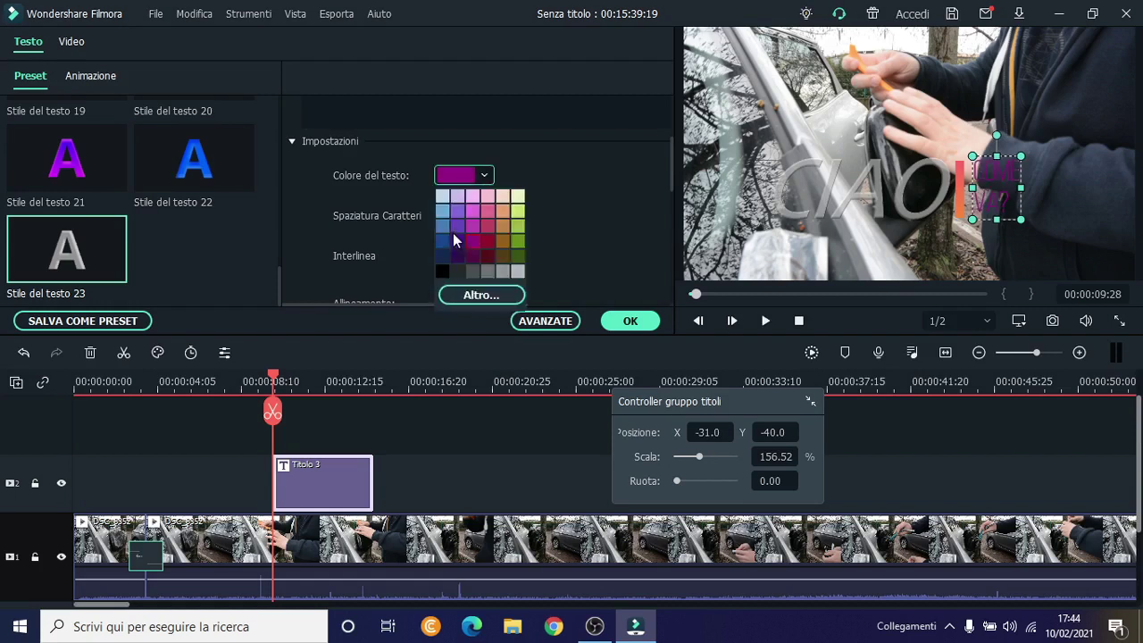
click(440, 240)
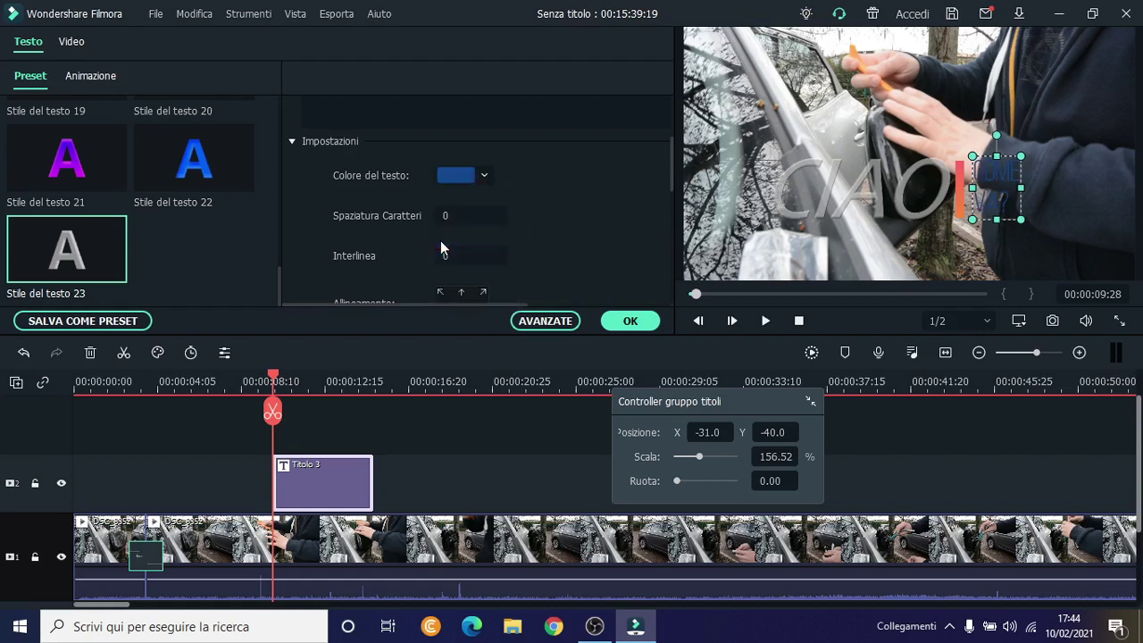
Step: Set the COME VA? line spacing to -1, try right-middle alignment, and move the text back to the right side of the red bar
drag(452, 219, 441, 256)
scroll(446, 232, down, 1)
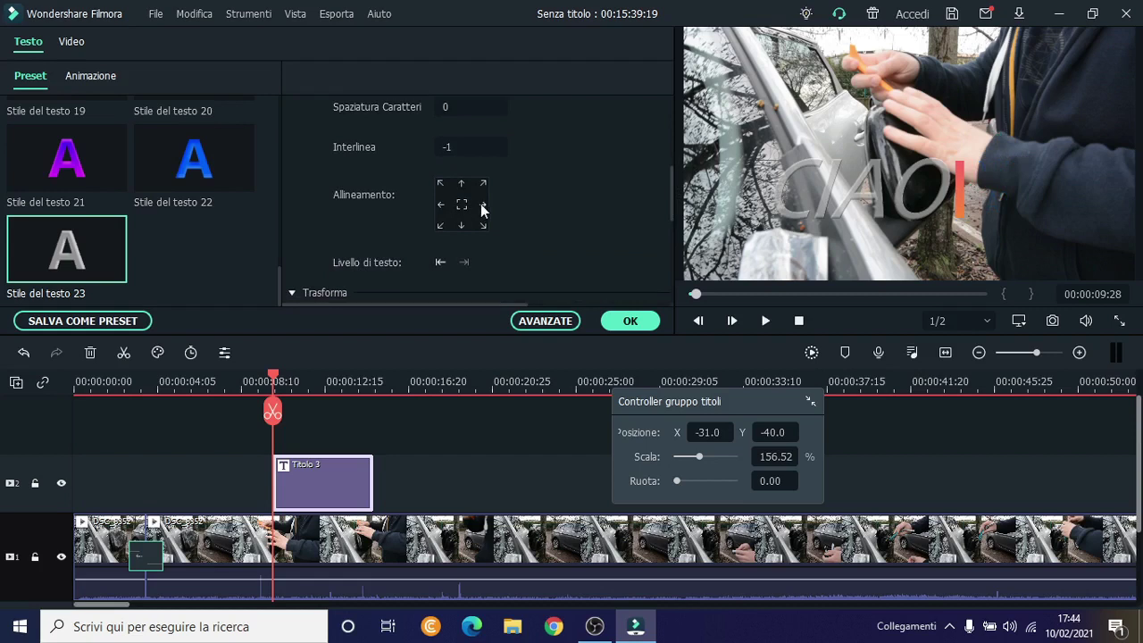
click(482, 208)
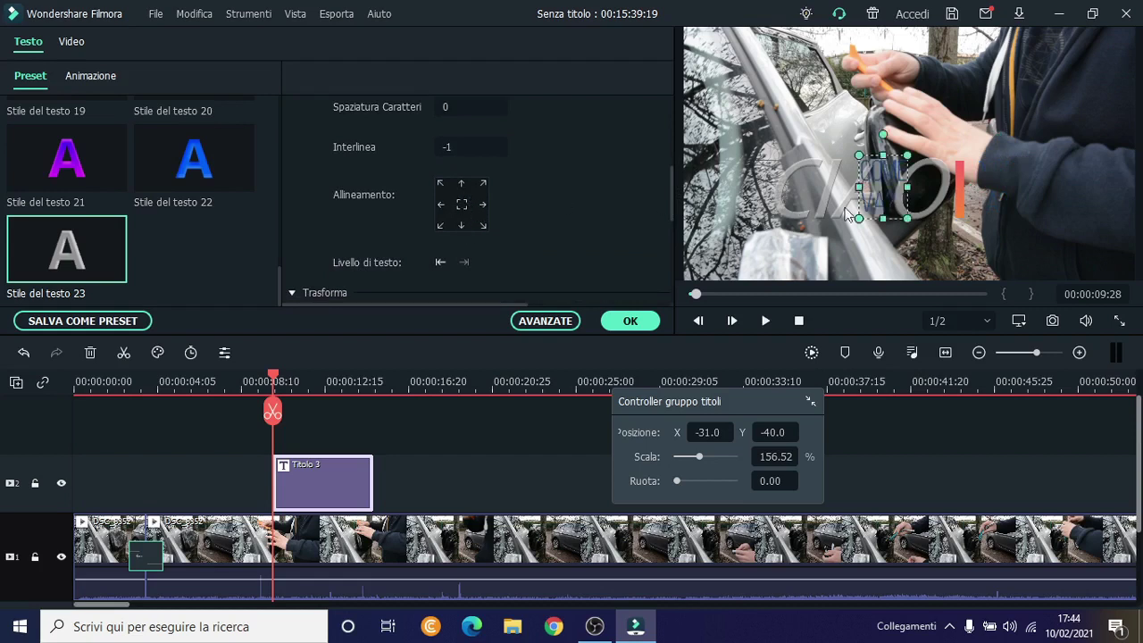
drag(845, 213, 968, 212)
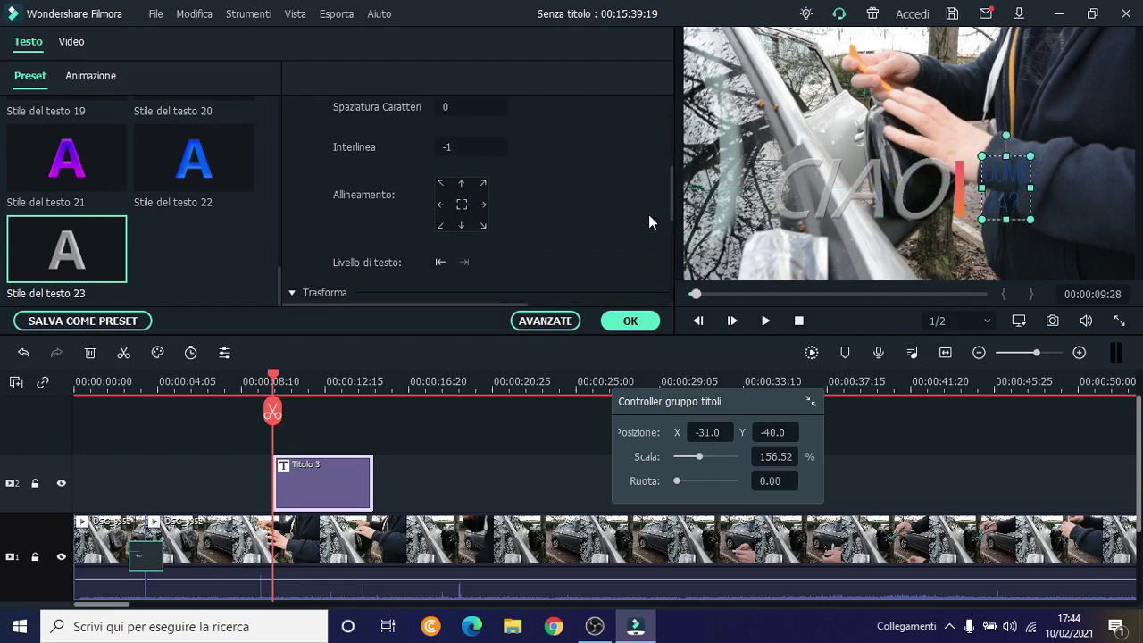
Step: Try the text level controls to switch between CIAO and COME VA?, returning to COME VA?
click(440, 263)
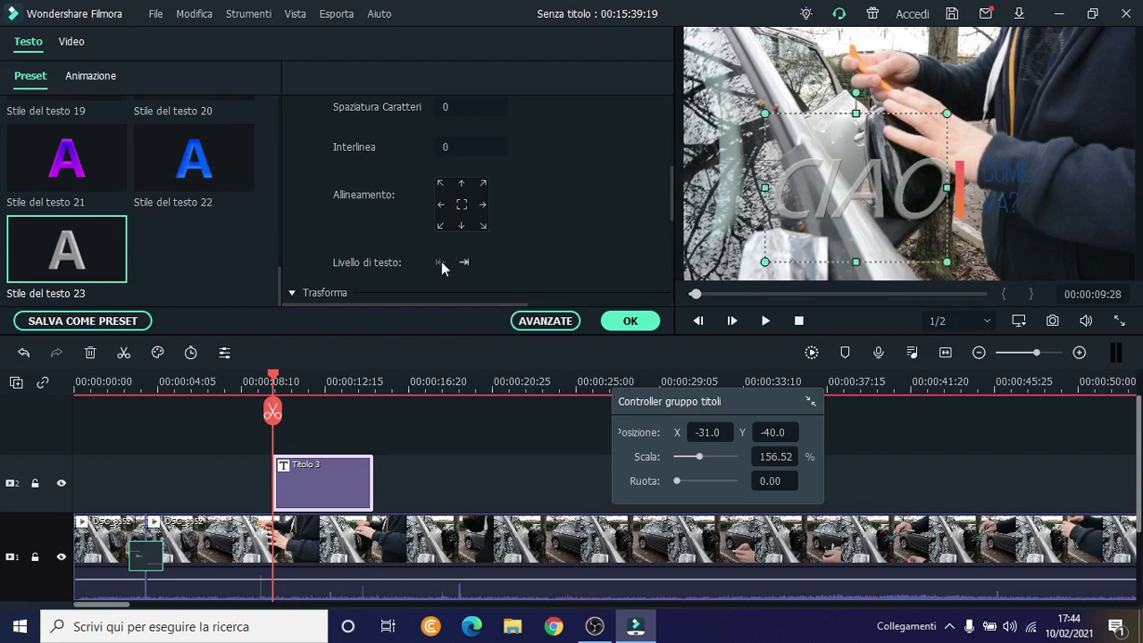
click(463, 263)
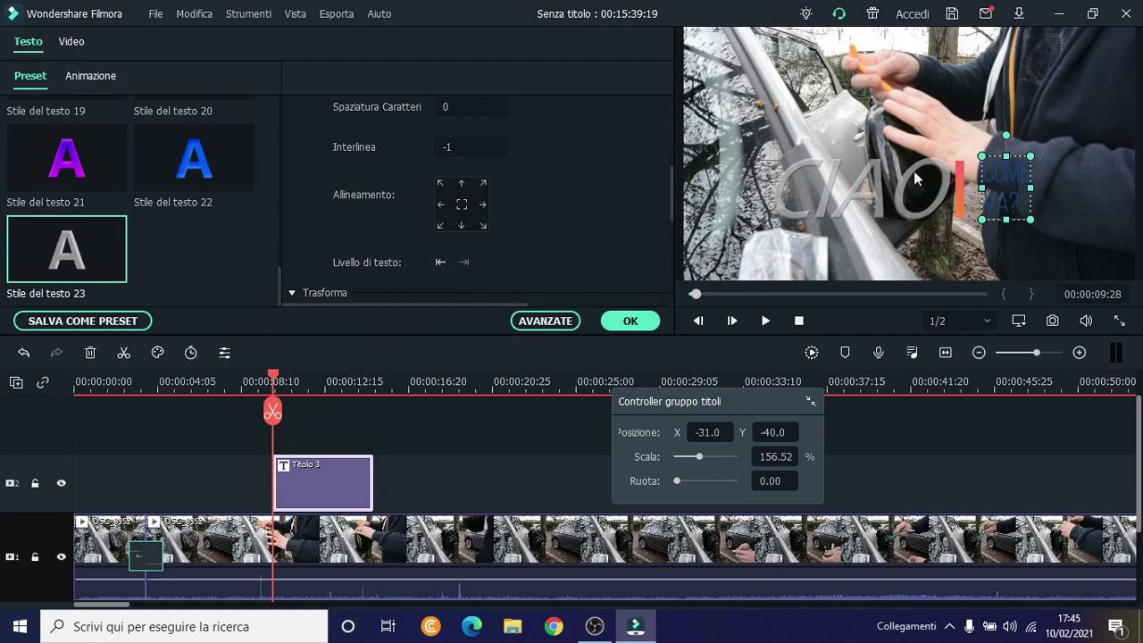
click(440, 261)
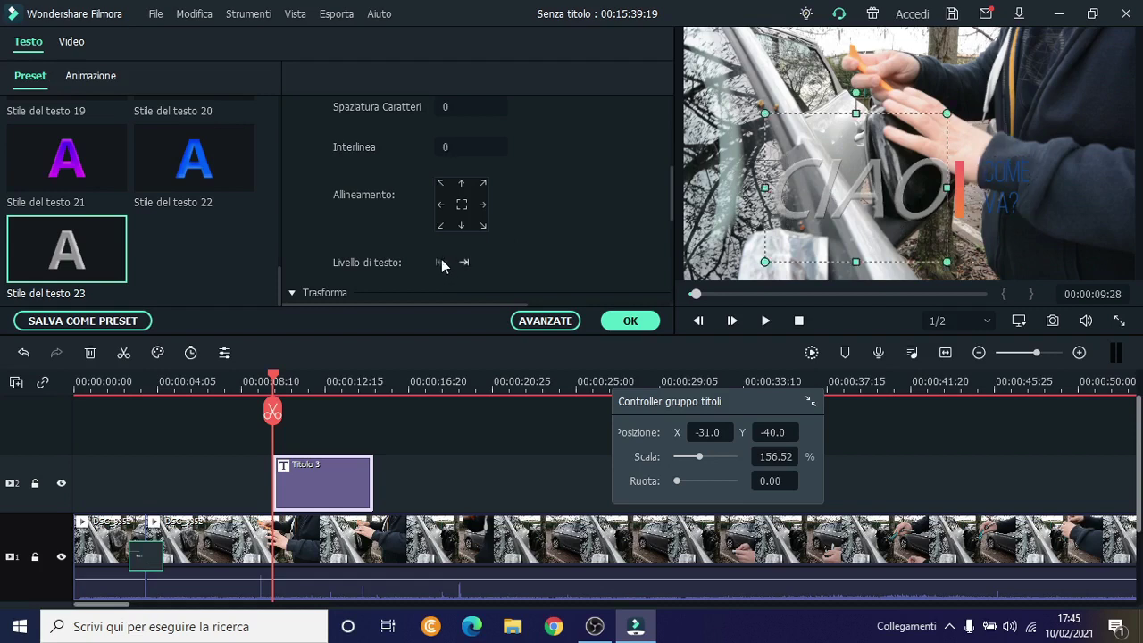
click(463, 260)
Step: Try the Scurisci and Moltiplica blend modes on COME VA? and set it to Bruciatura Colore
scroll(515, 256, down, 4)
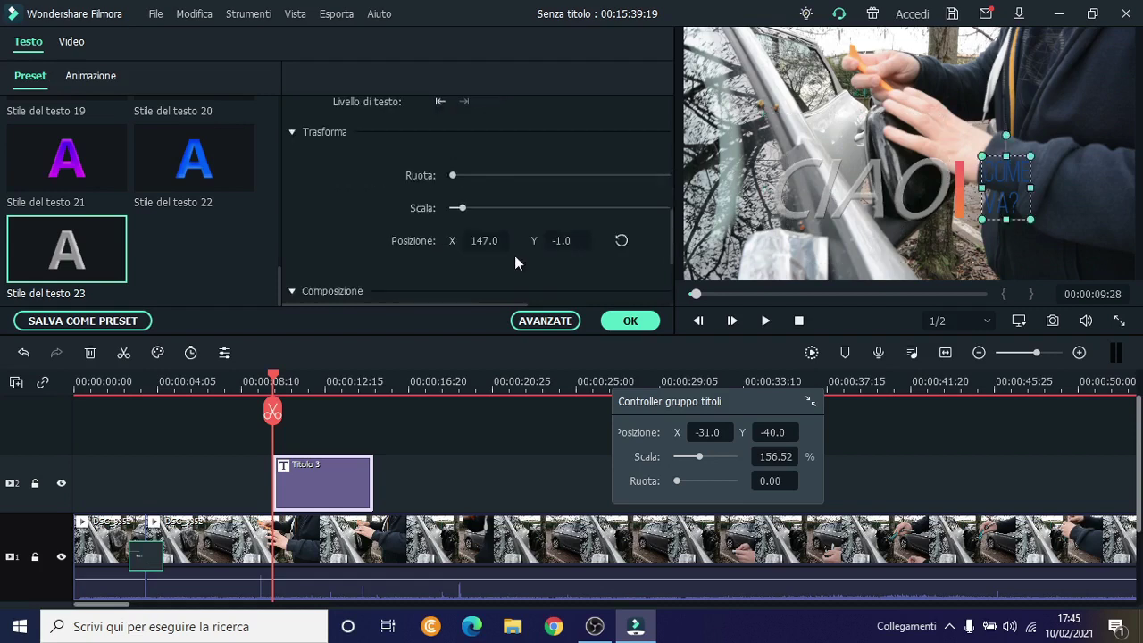
scroll(515, 257, up, 1)
drag(688, 404, 606, 376)
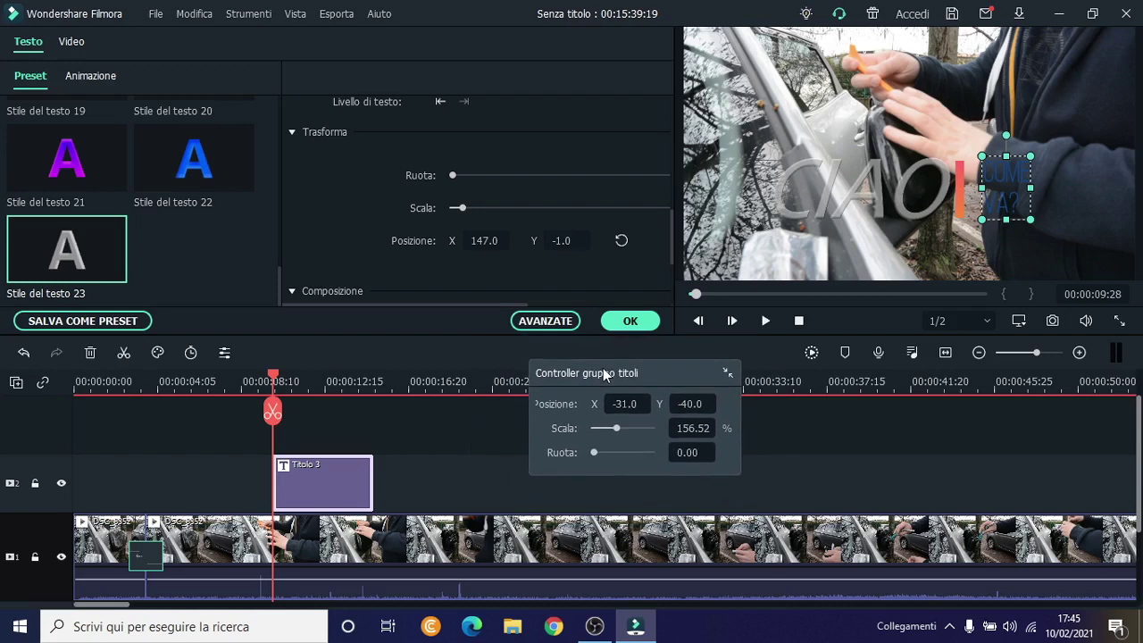
drag(671, 234, 672, 284)
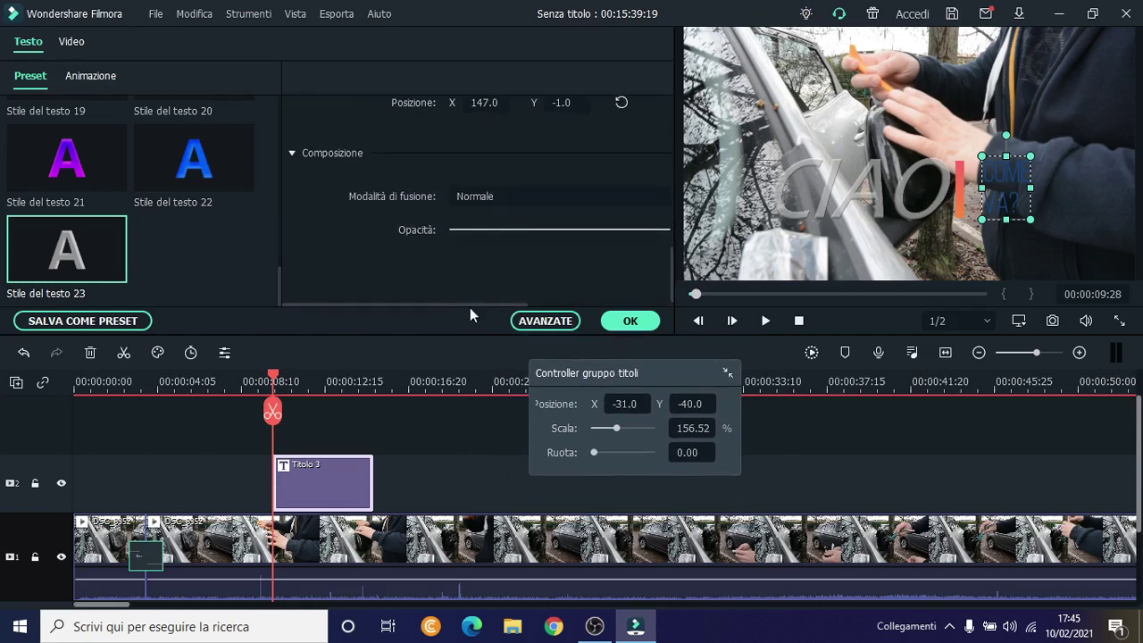
drag(470, 307, 517, 309)
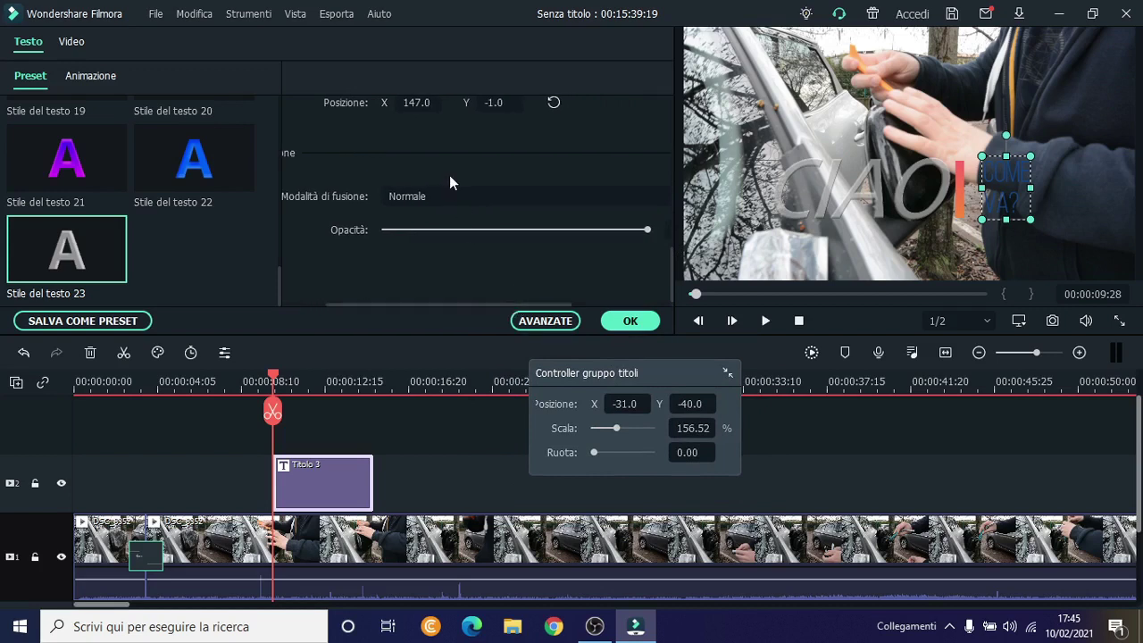
click(455, 197)
click(456, 257)
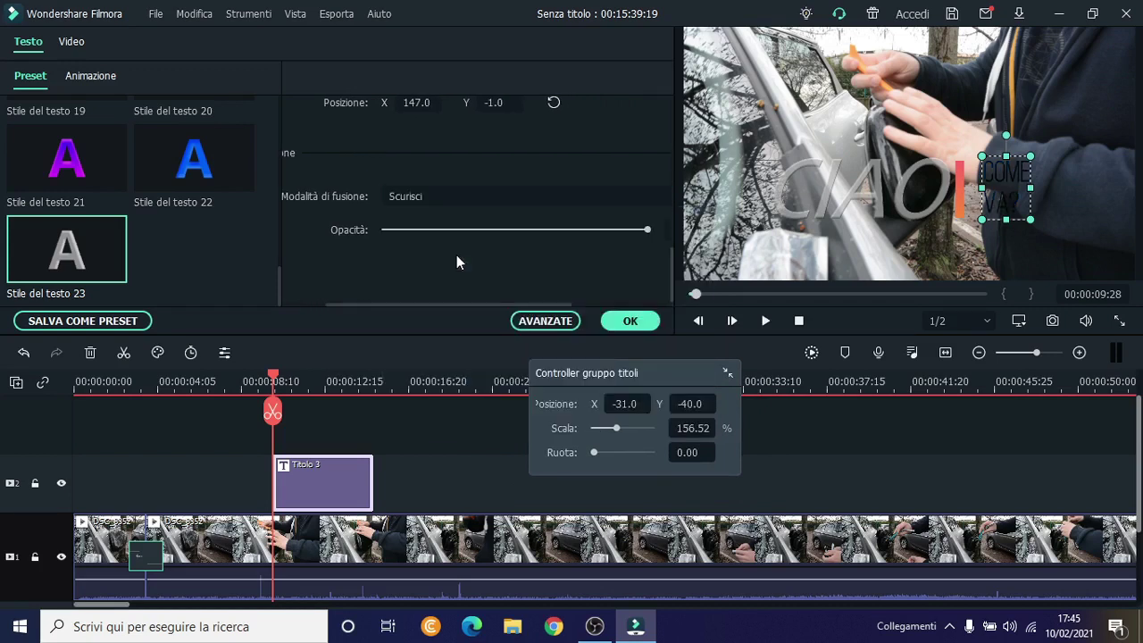
click(478, 195)
click(460, 287)
click(470, 200)
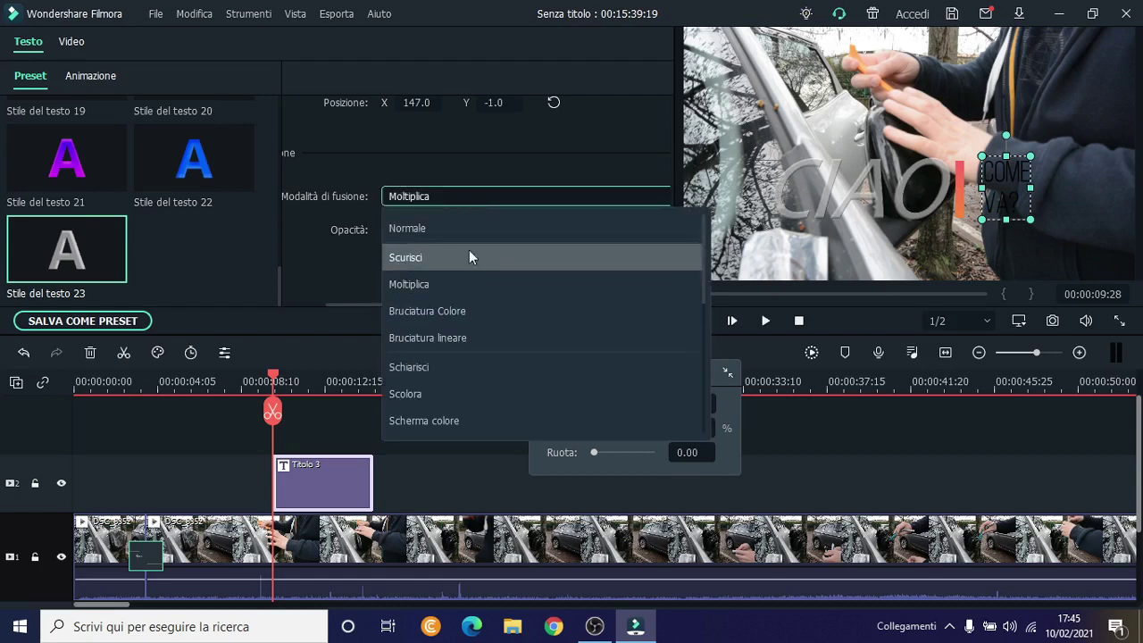
click(467, 307)
Step: Try the Moltiplica blend mode on CIAO and set it to Bruciatura lineare, keeping full opacity
click(855, 194)
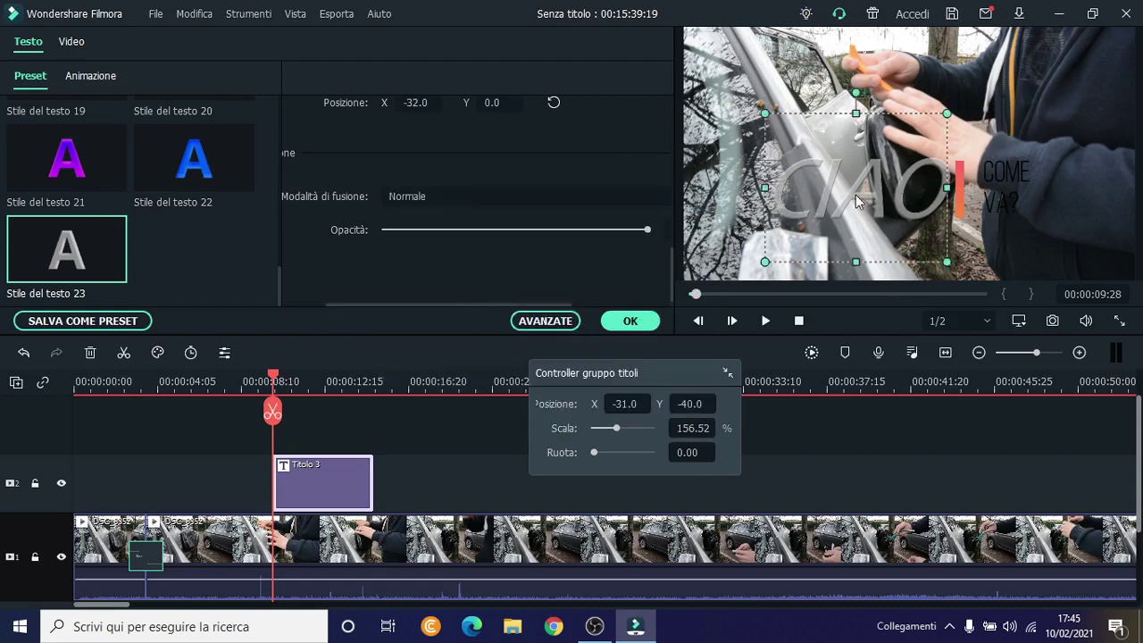
click(543, 200)
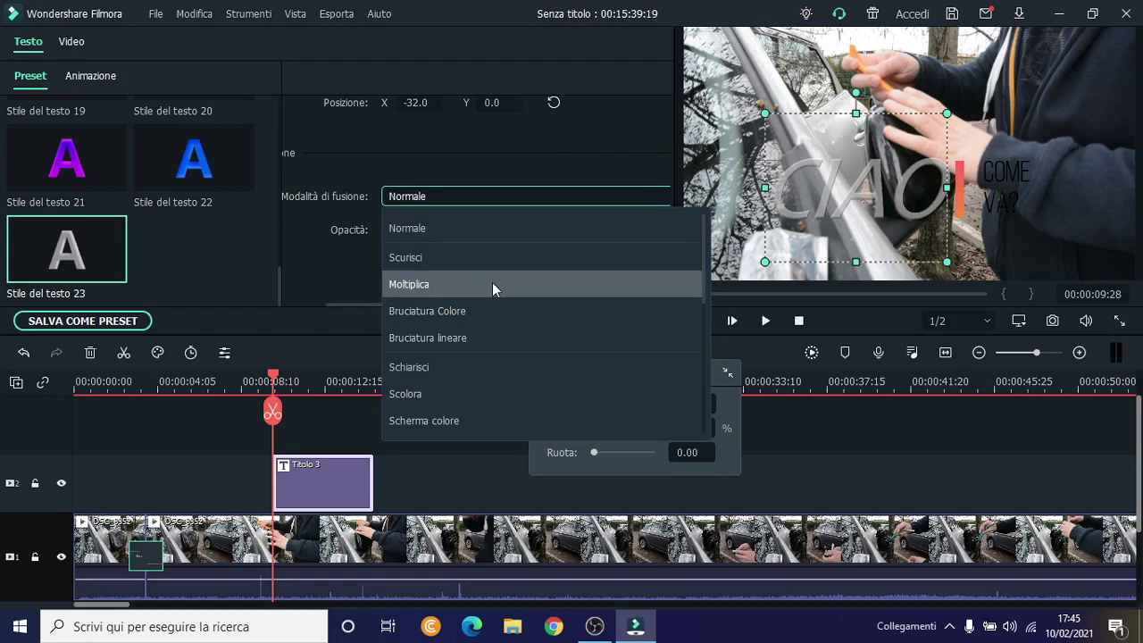
click(493, 282)
click(486, 197)
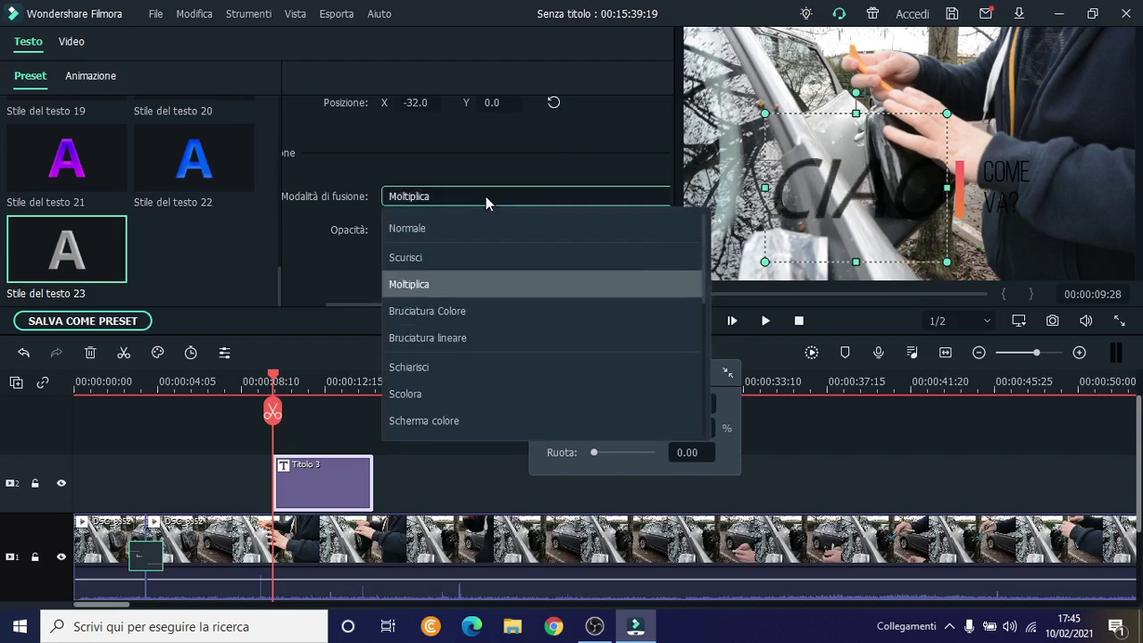
click(487, 338)
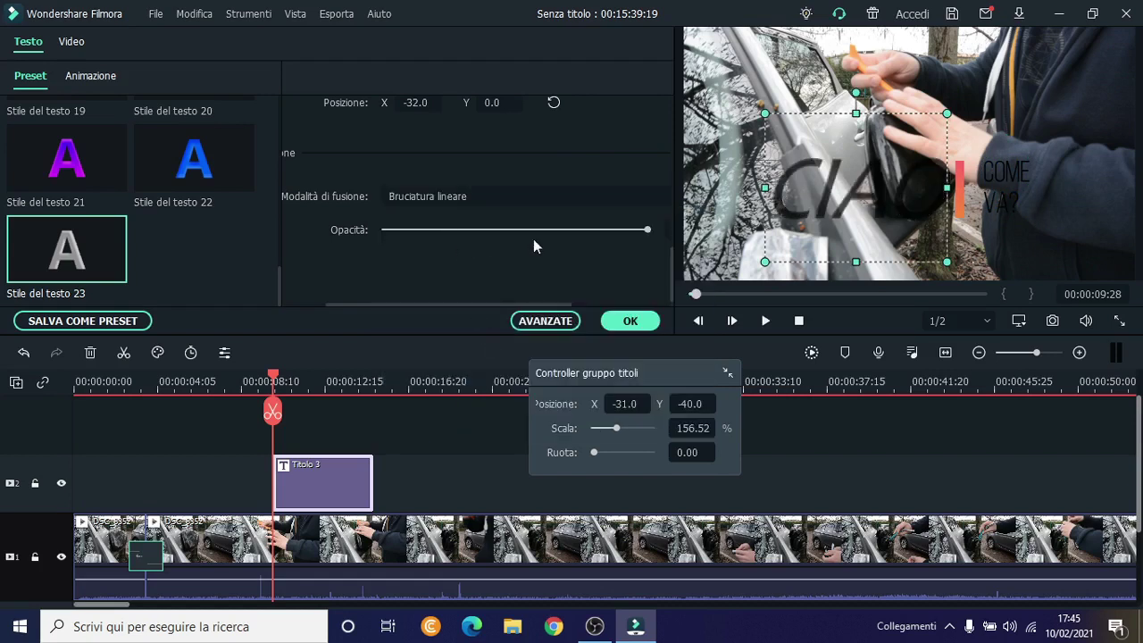
mouse_move(651, 229)
mouse_down()
mouse_move(448, 247)
mouse_move(598, 245)
mouse_move(398, 246)
mouse_move(656, 244)
mouse_up()
Step: Show the animation presets for COME VA?, and collapse the title group controller and move it up beside the preview
click(1005, 186)
click(98, 78)
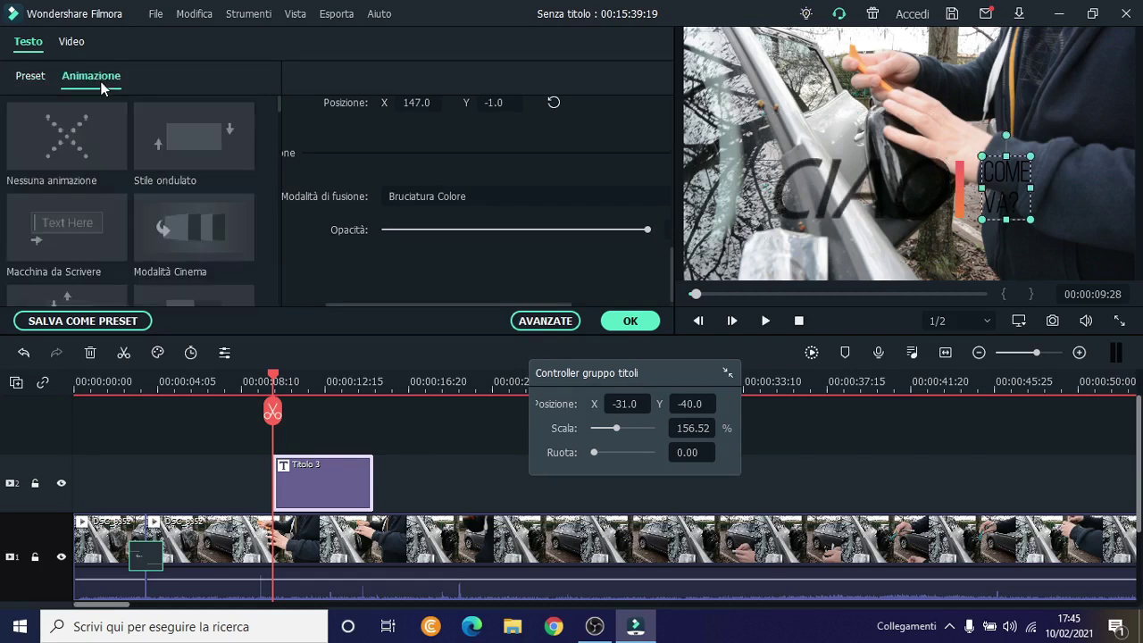
click(726, 372)
drag(690, 374, 694, 218)
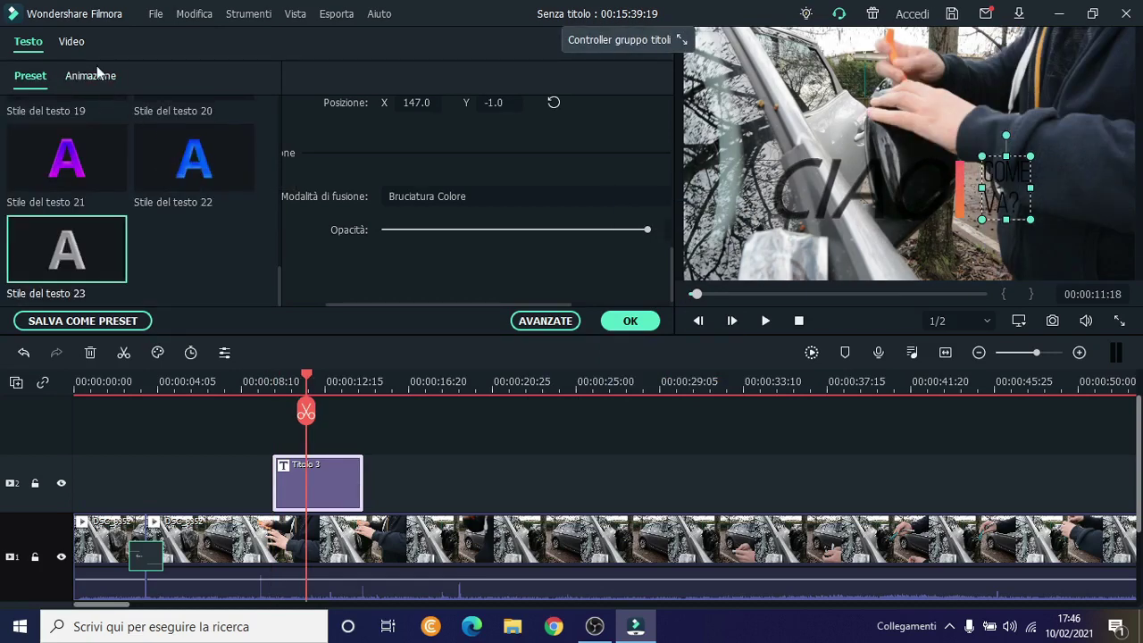
Step: Set the CIAO text's animation to Nessuna animazione
click(93, 76)
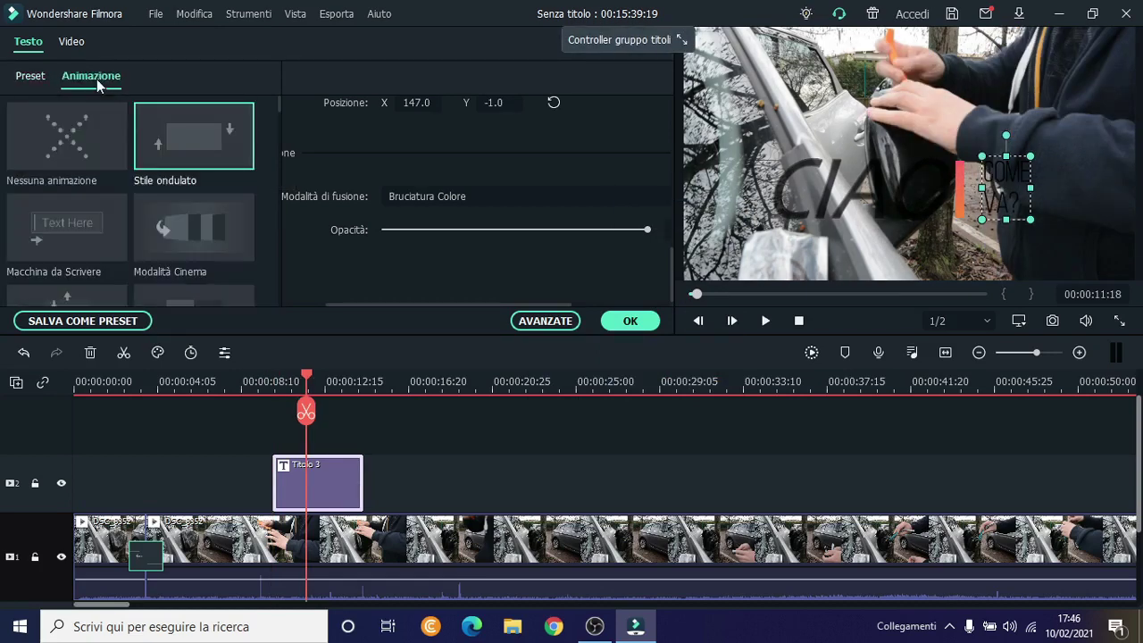
click(869, 190)
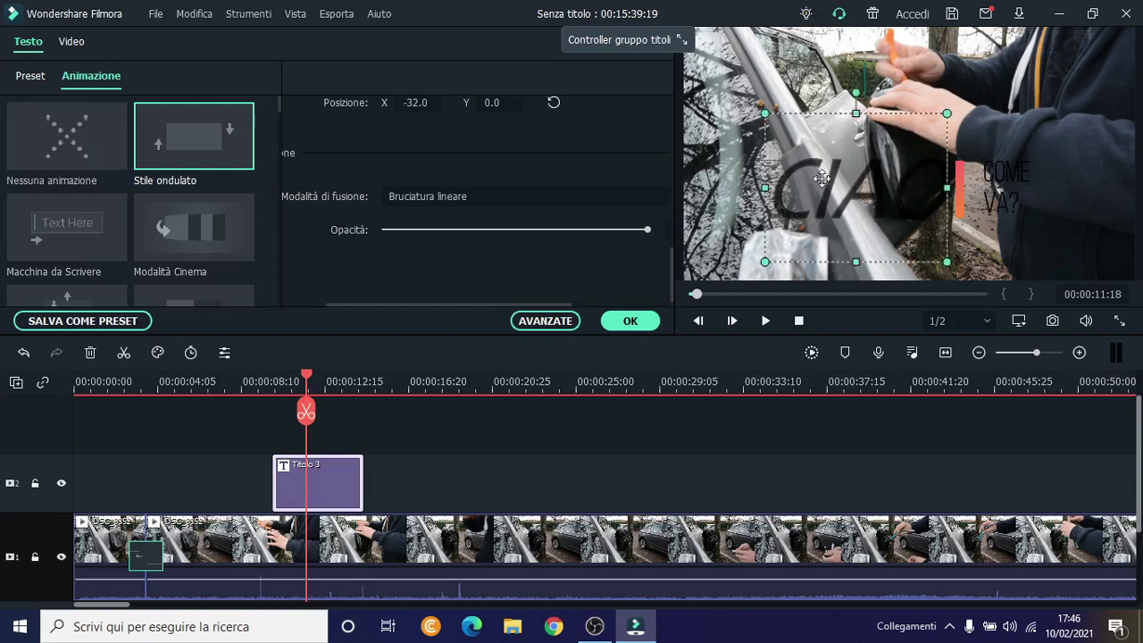
click(111, 144)
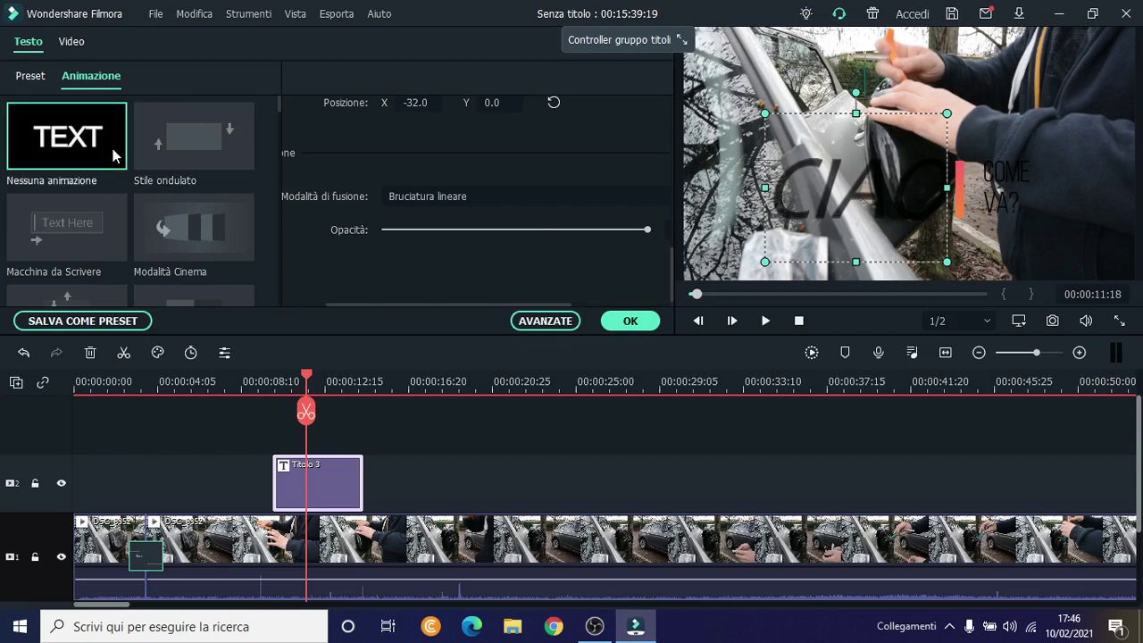
Step: Play the timeline from just before the Titolo 3 clip to review the title, and pause within the clip
click(251, 386)
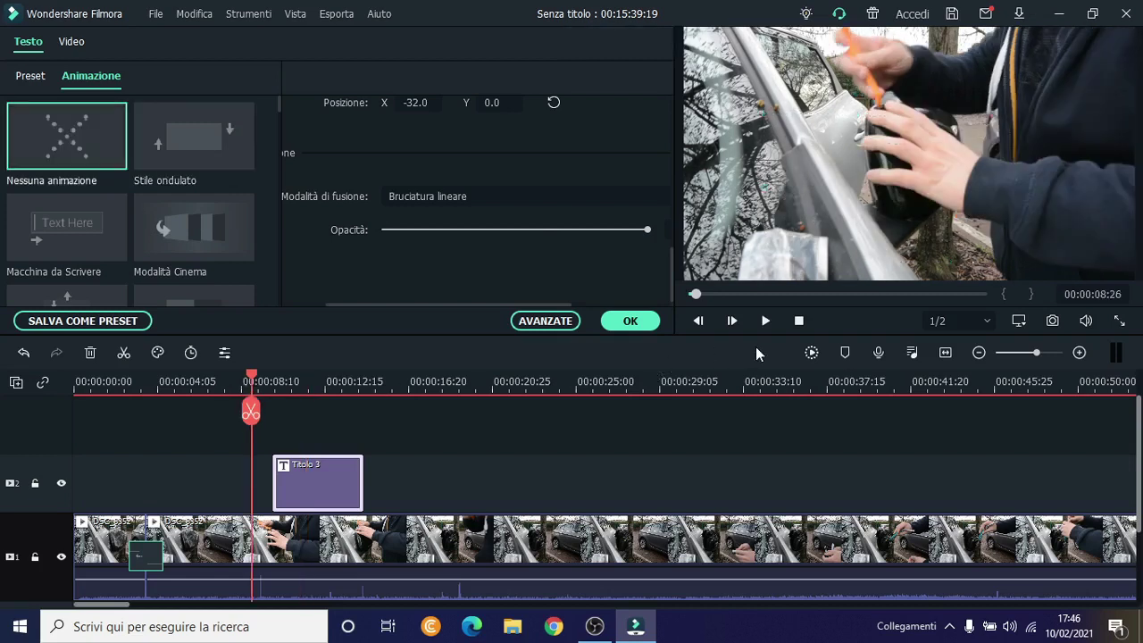
click(765, 321)
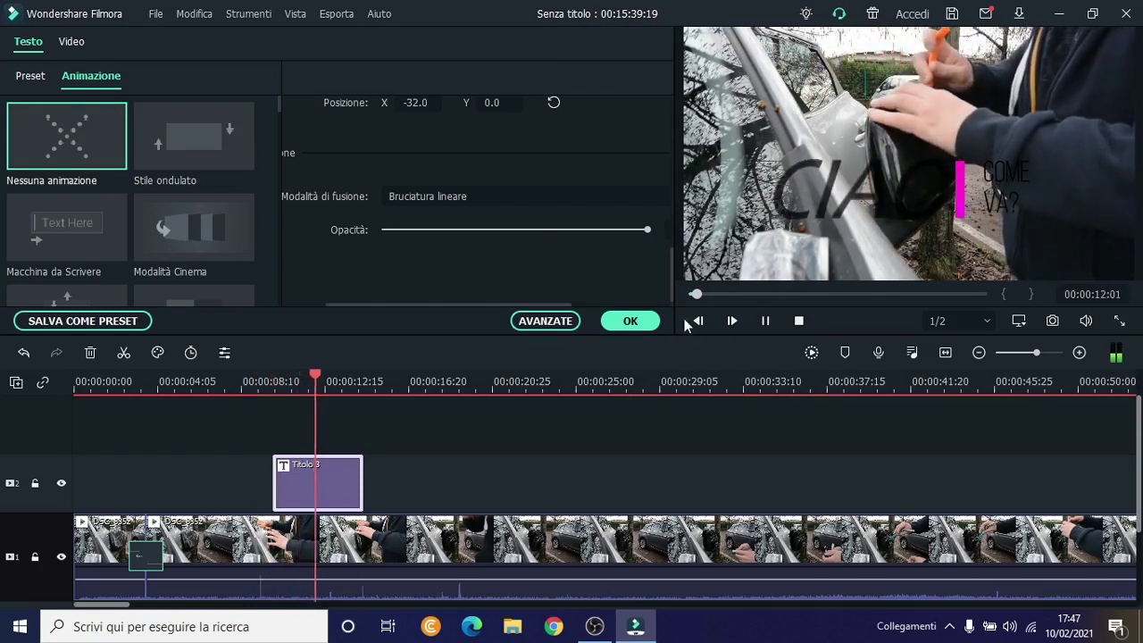
click(762, 322)
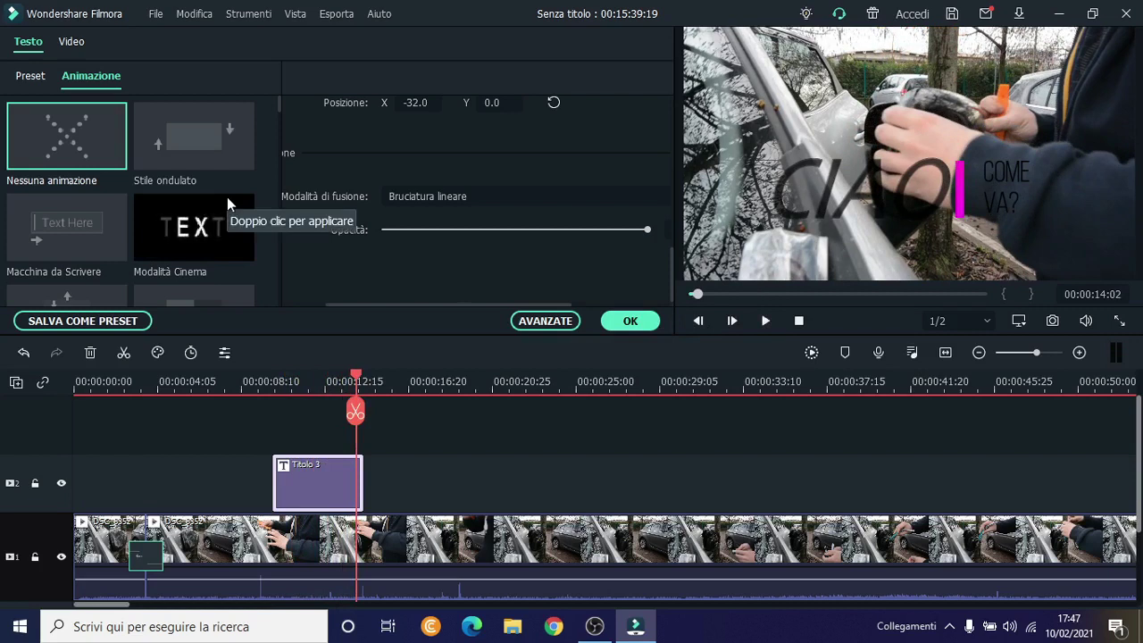
Step: Browse the text animations and apply Scorrimento a Sinistra to the CIAO text
scroll(227, 198, down, 3)
scroll(227, 196, up, 3)
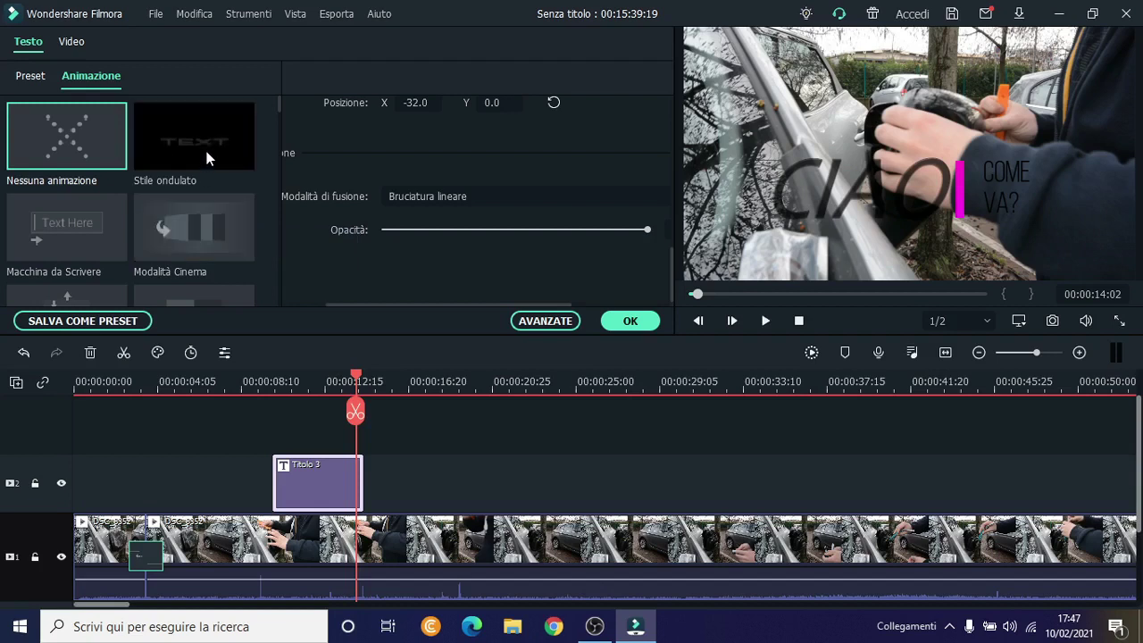
scroll(220, 247, down, 5)
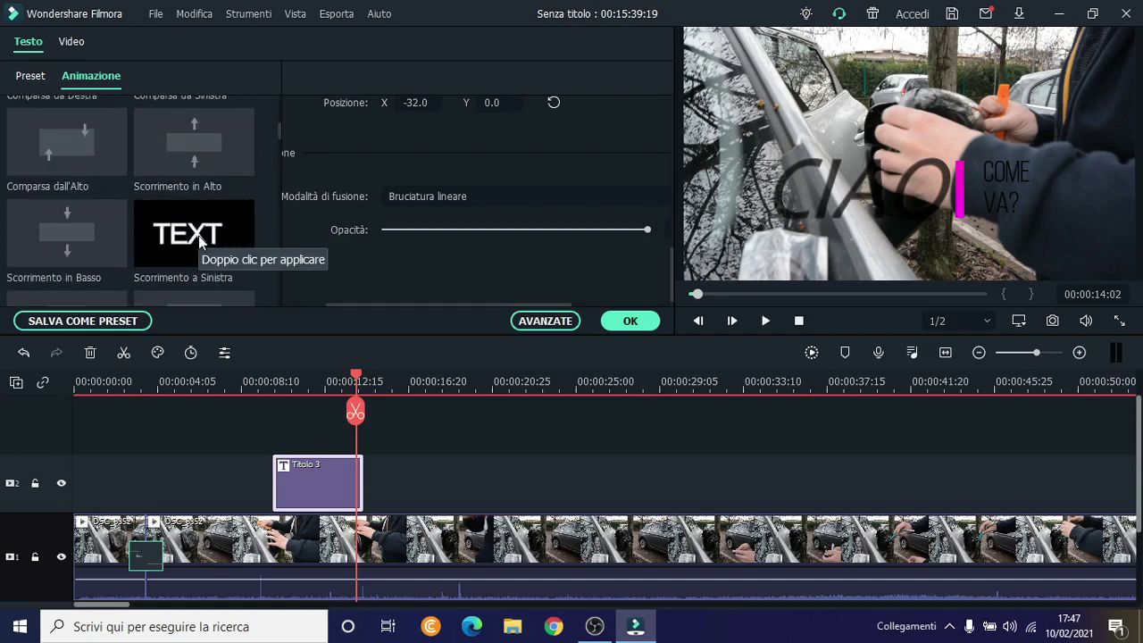
click(199, 235)
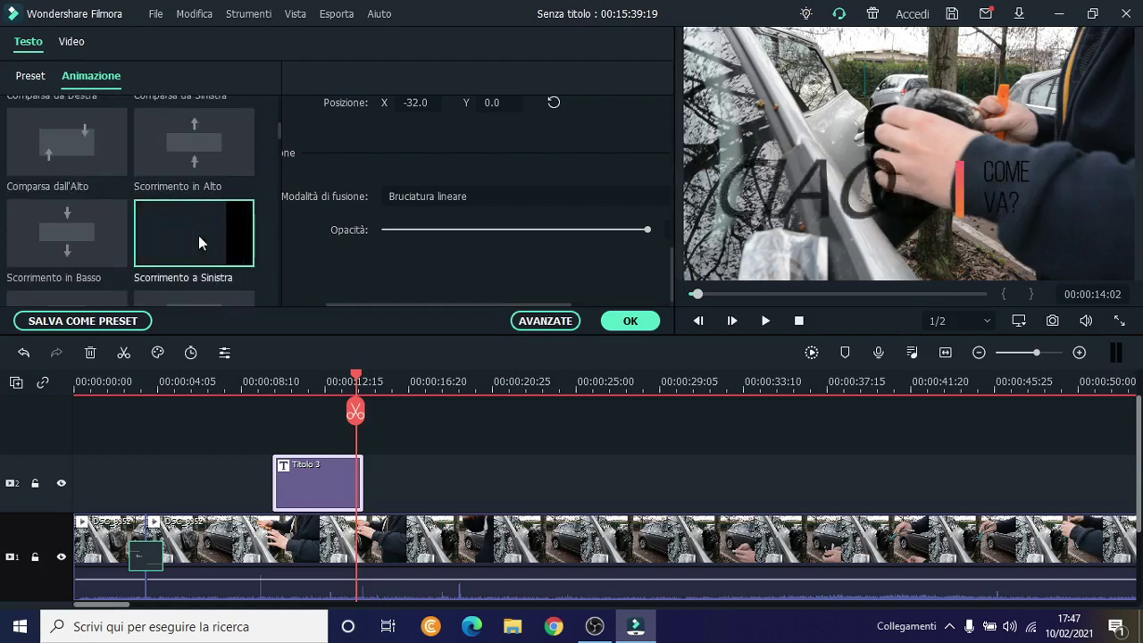
Step: Play the timeline from just before the Titolo 3 clip to review the title's animation, and pause after the clip
click(264, 384)
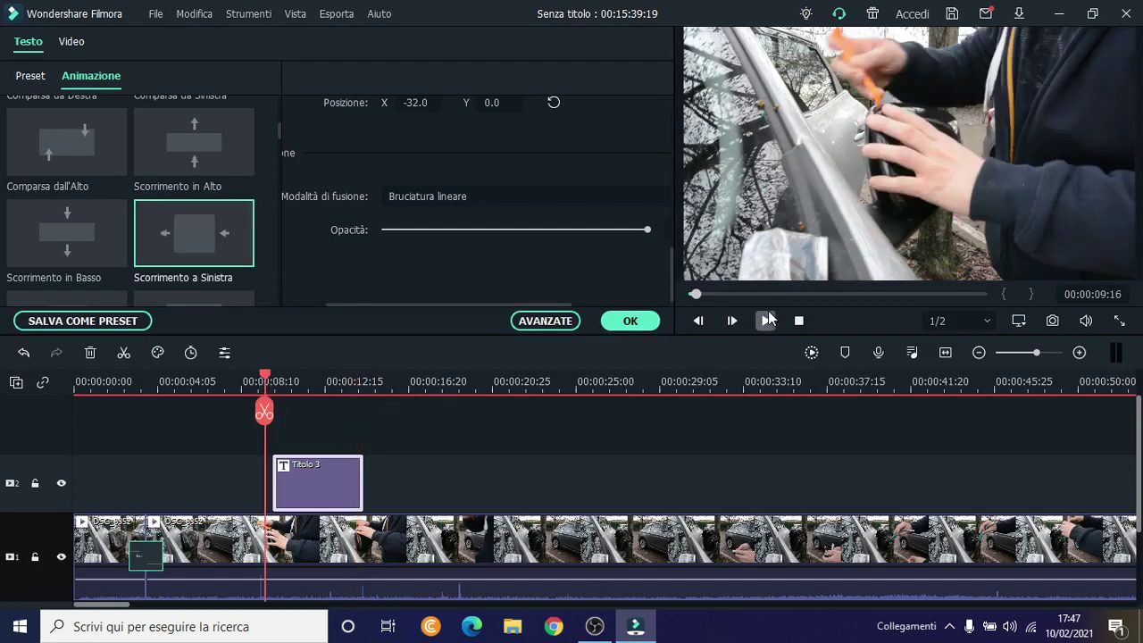
click(766, 321)
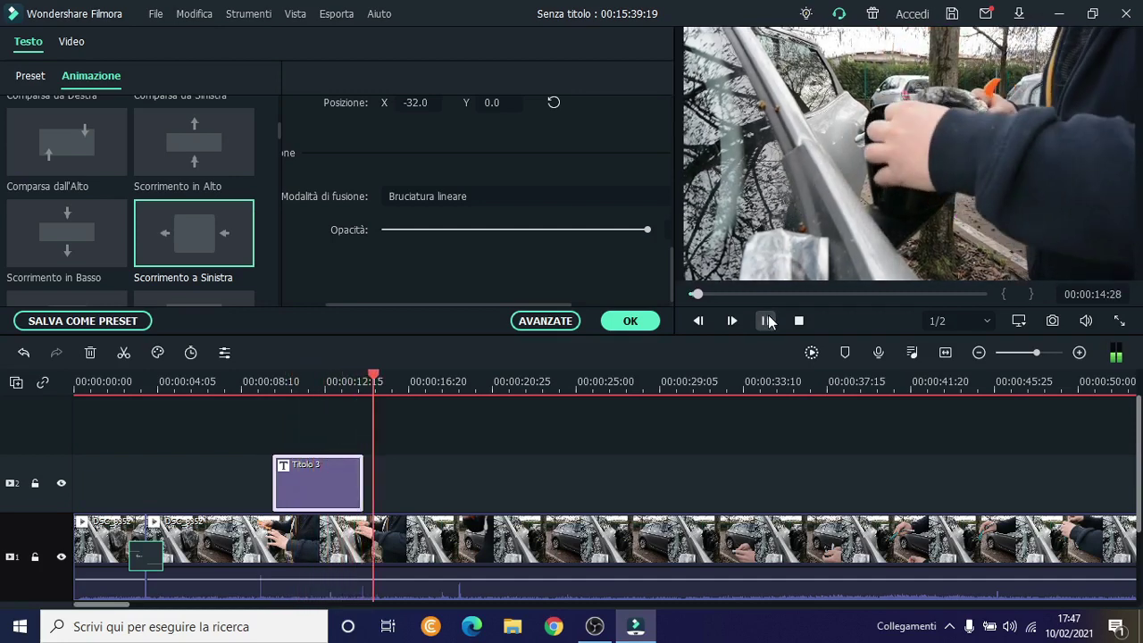
key(space)
Step: Open the advanced text editor for the title and select its COME, CIAO and Video preimpostato tracks in turn
scroll(238, 259, down, 5)
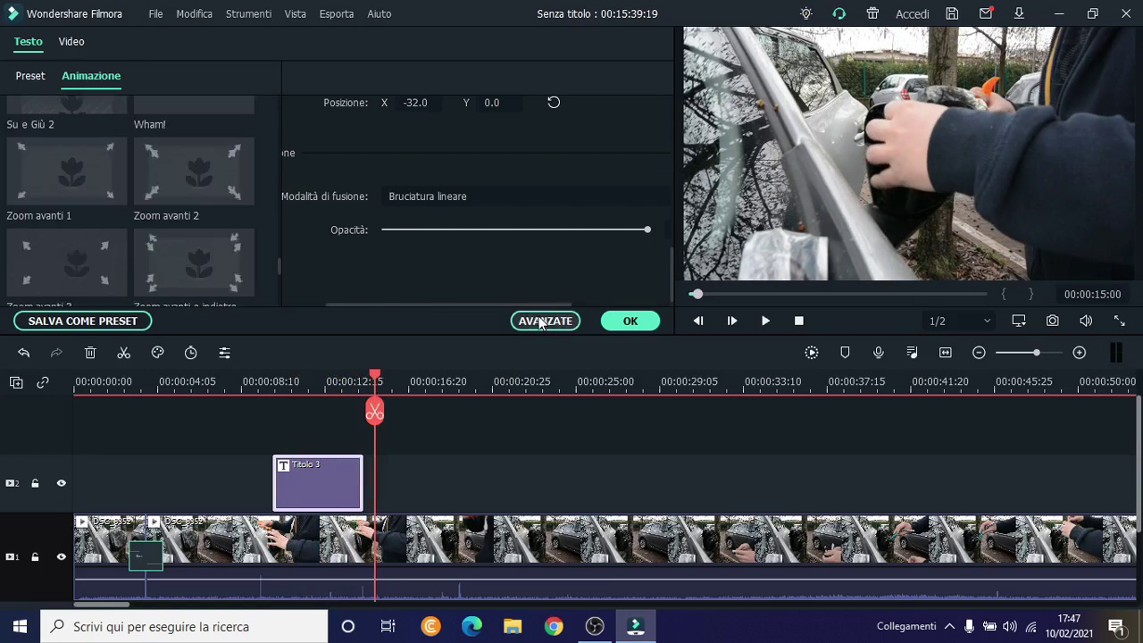
click(542, 321)
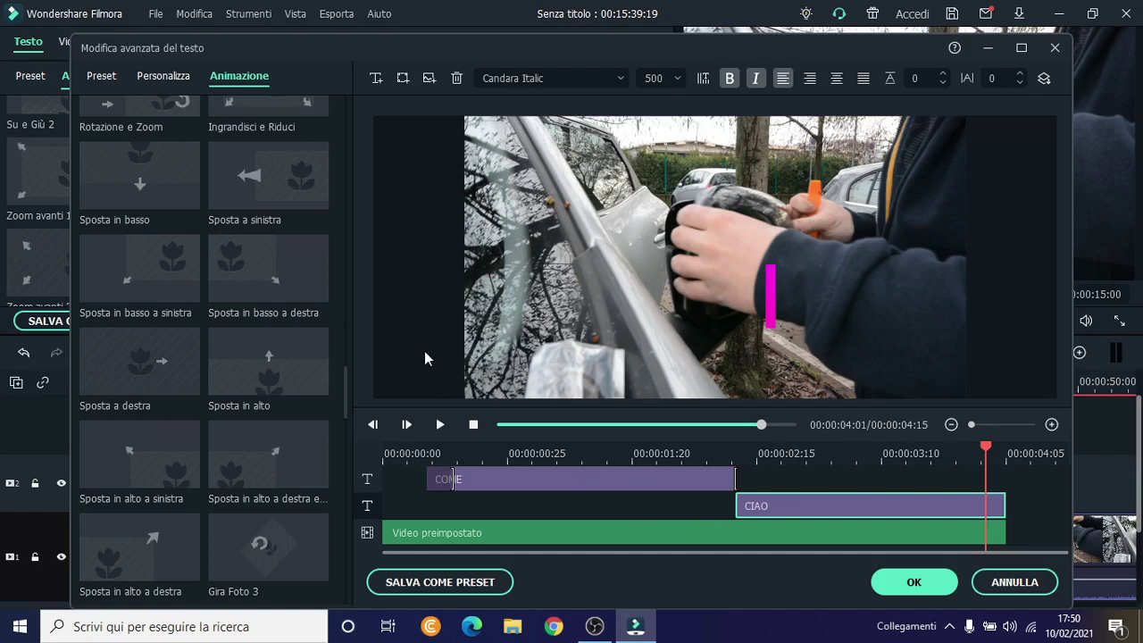
click(539, 487)
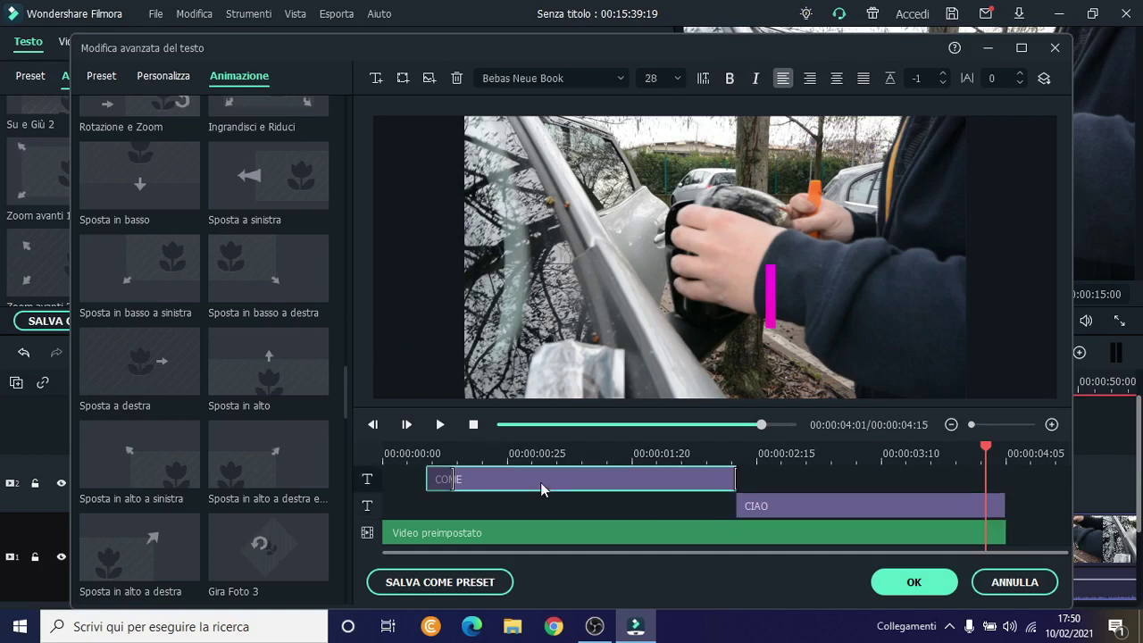
click(844, 503)
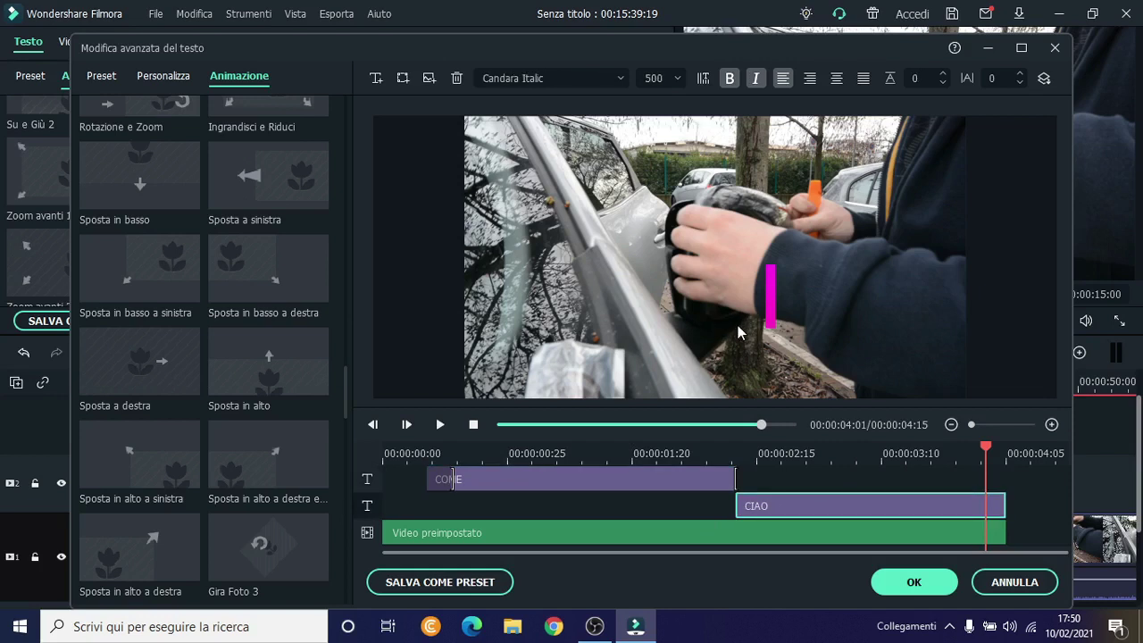
click(508, 535)
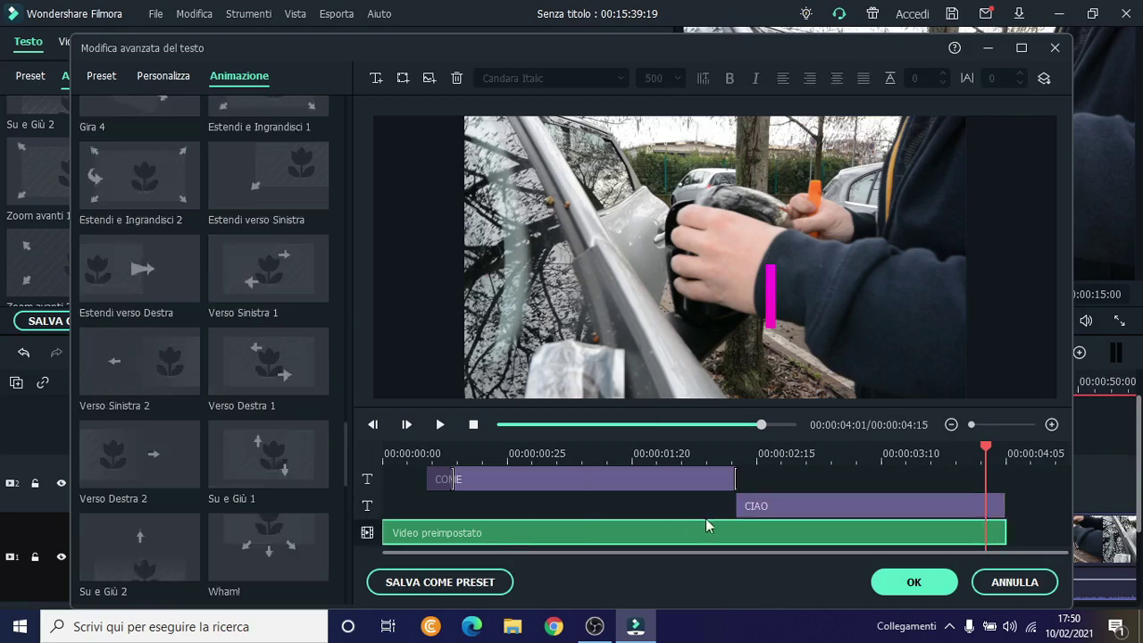
Step: Look through the style presets, customisation settings and animations available for the COME VA? text
click(768, 269)
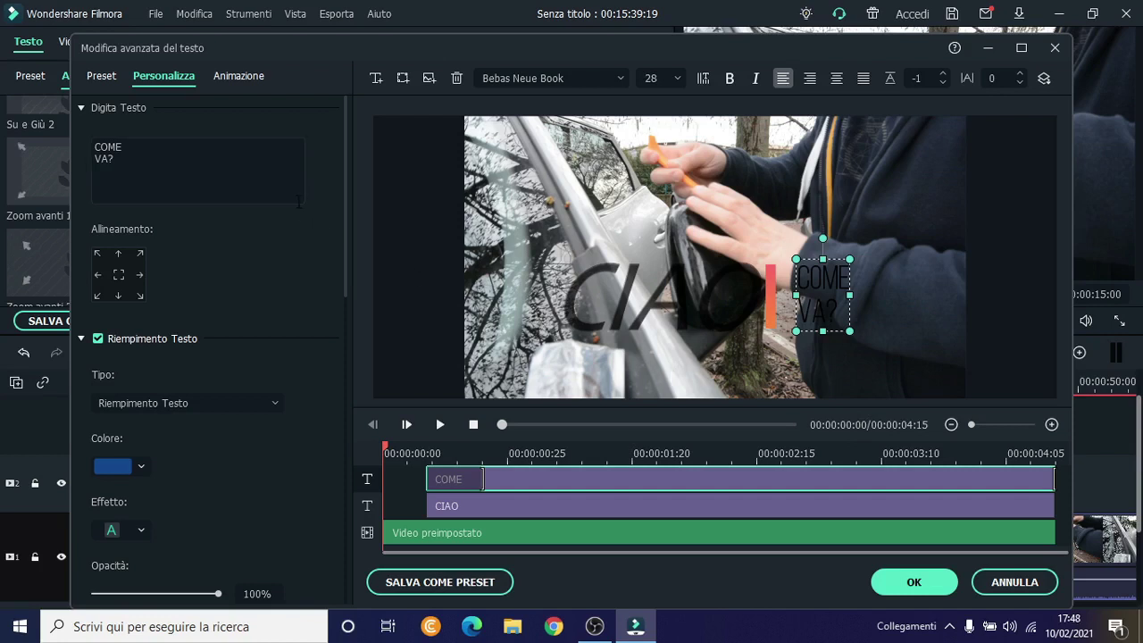
click(107, 77)
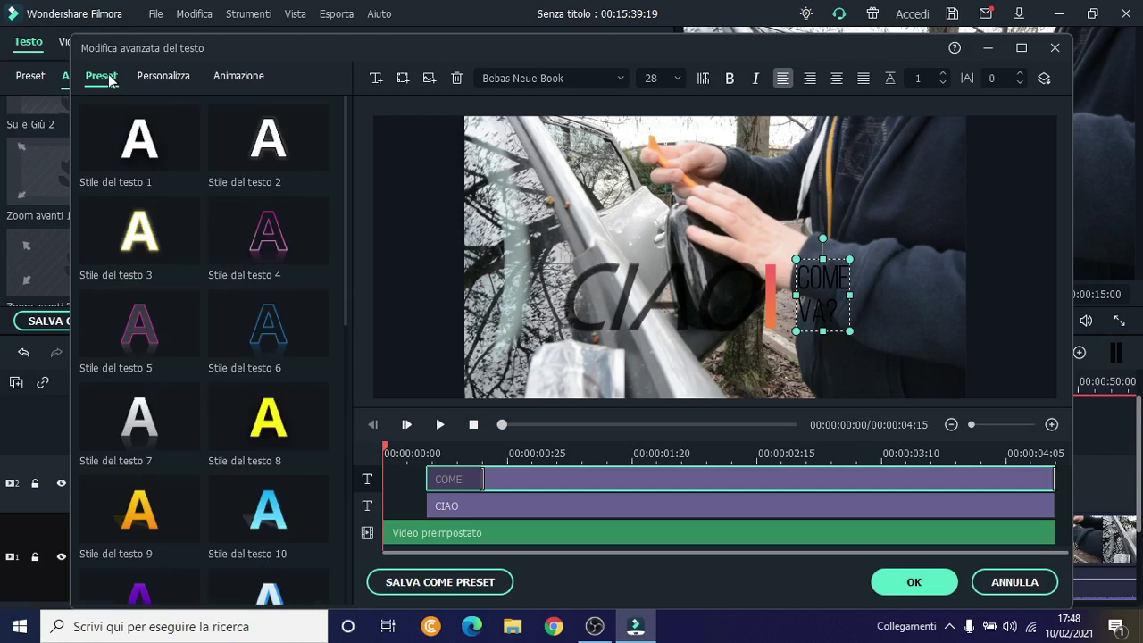
click(173, 78)
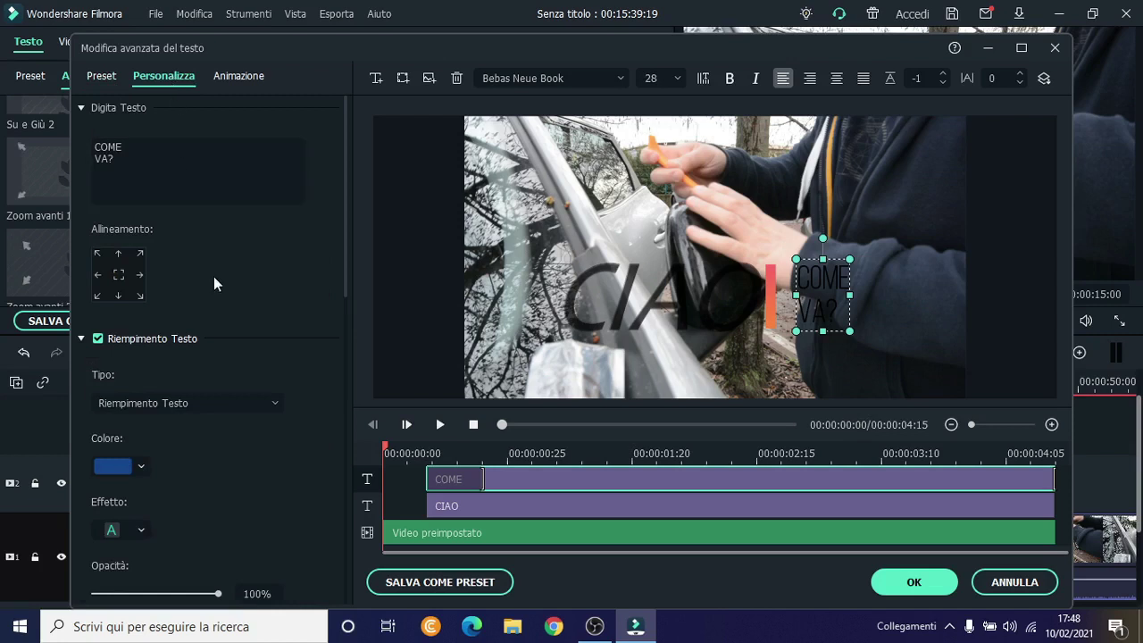
scroll(213, 284, down, 2)
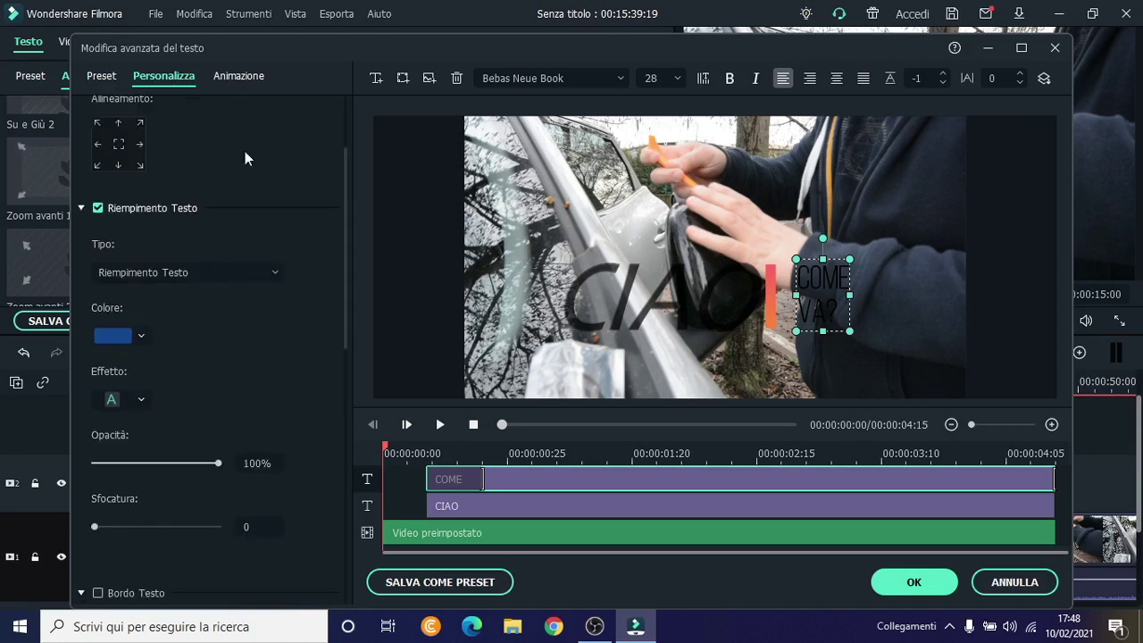
click(260, 75)
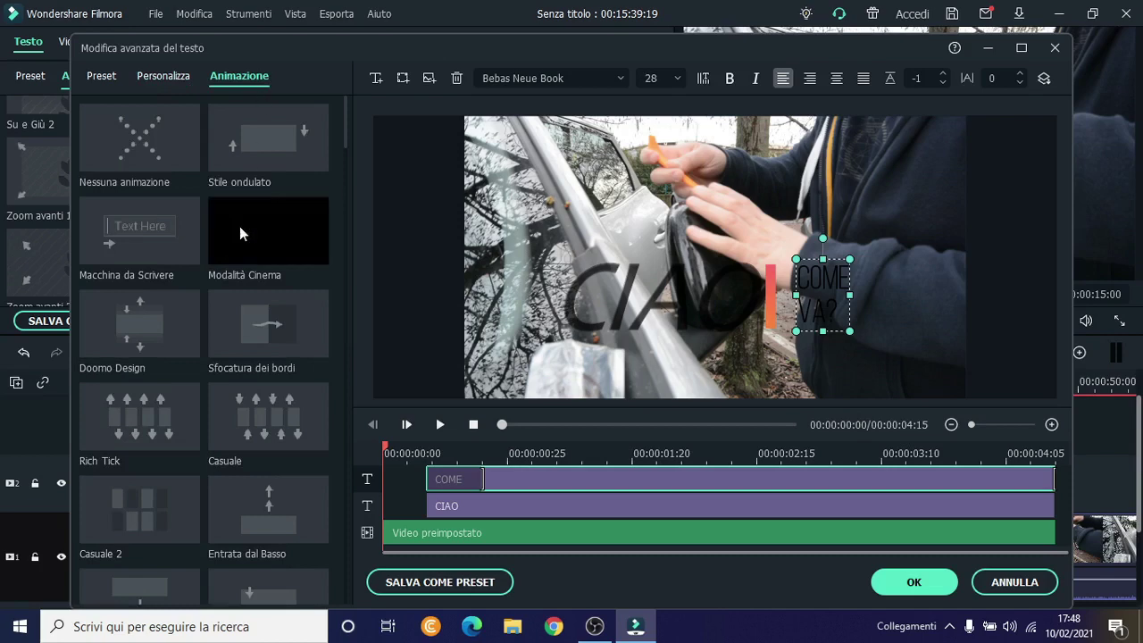
scroll(240, 231, down, 15)
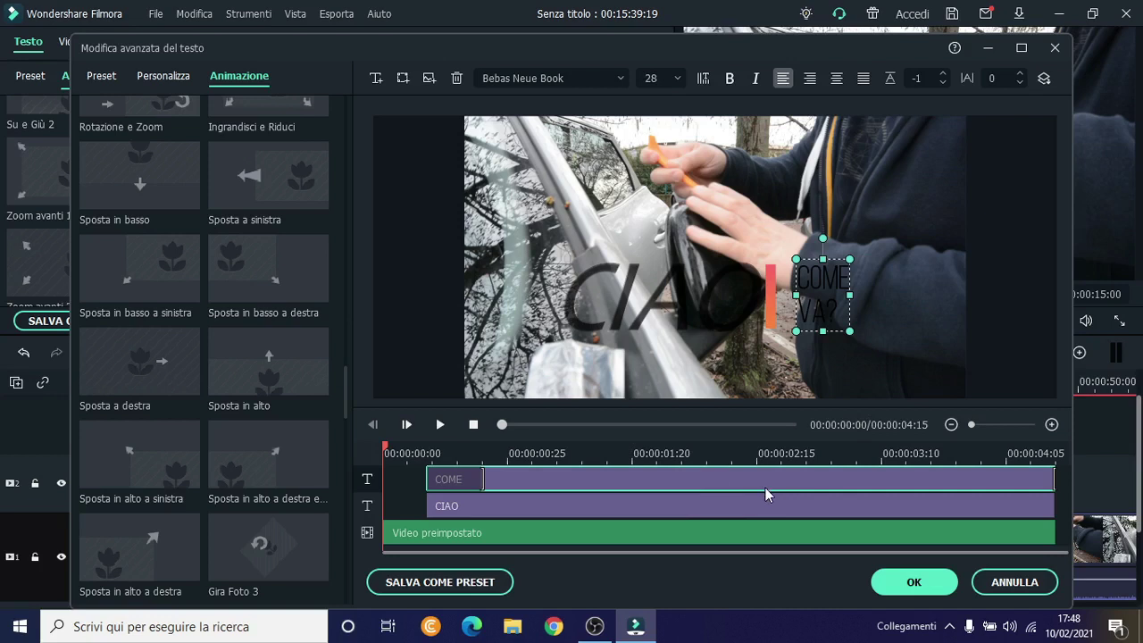
Step: Play the title in the advanced editor, and shorten the COME track to end just before the 00:00:02:15 mark
click(437, 426)
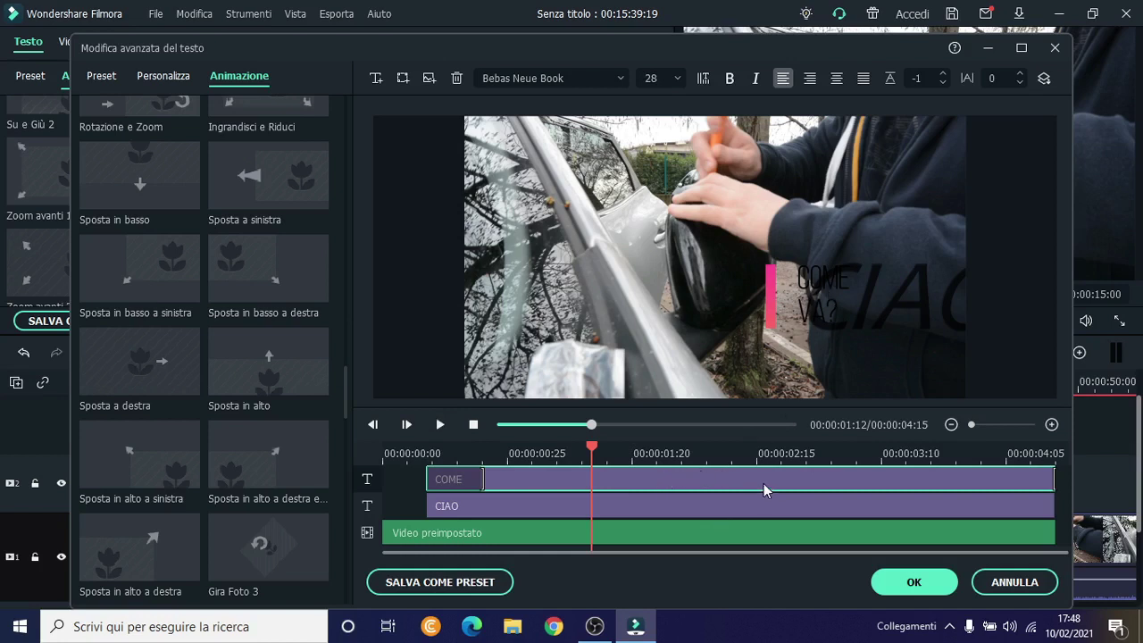
click(478, 503)
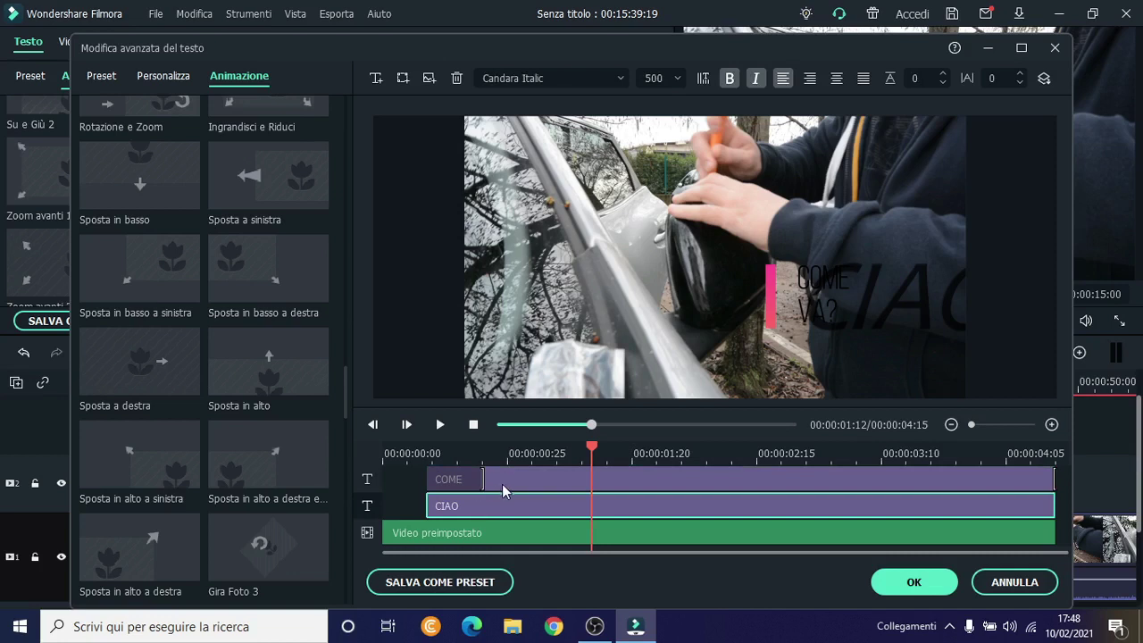
click(502, 484)
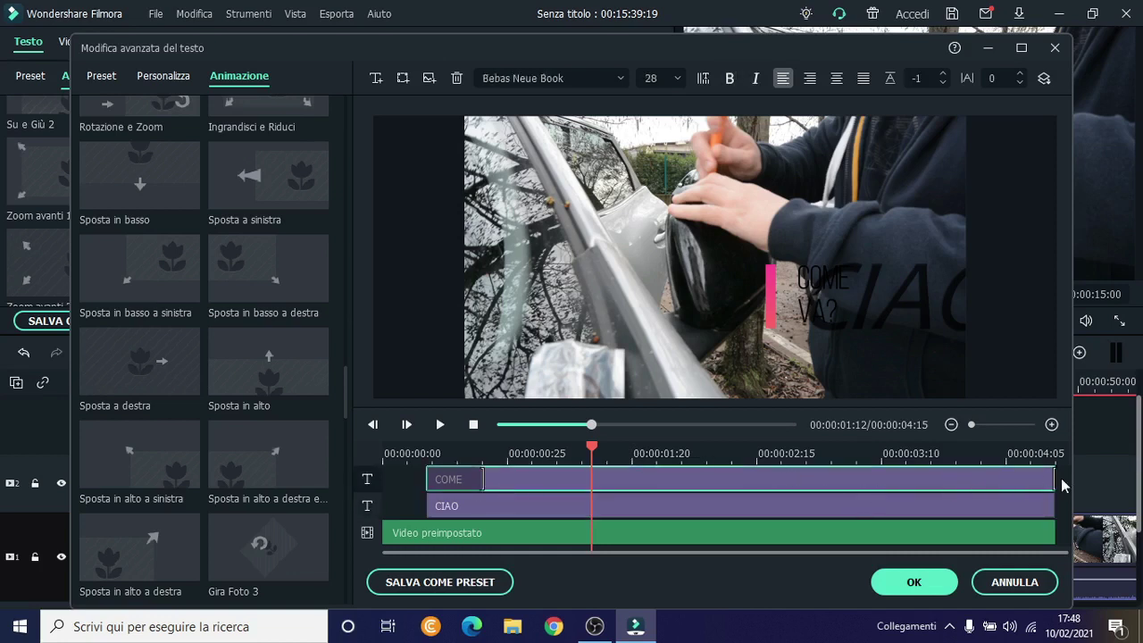
drag(1056, 481, 736, 490)
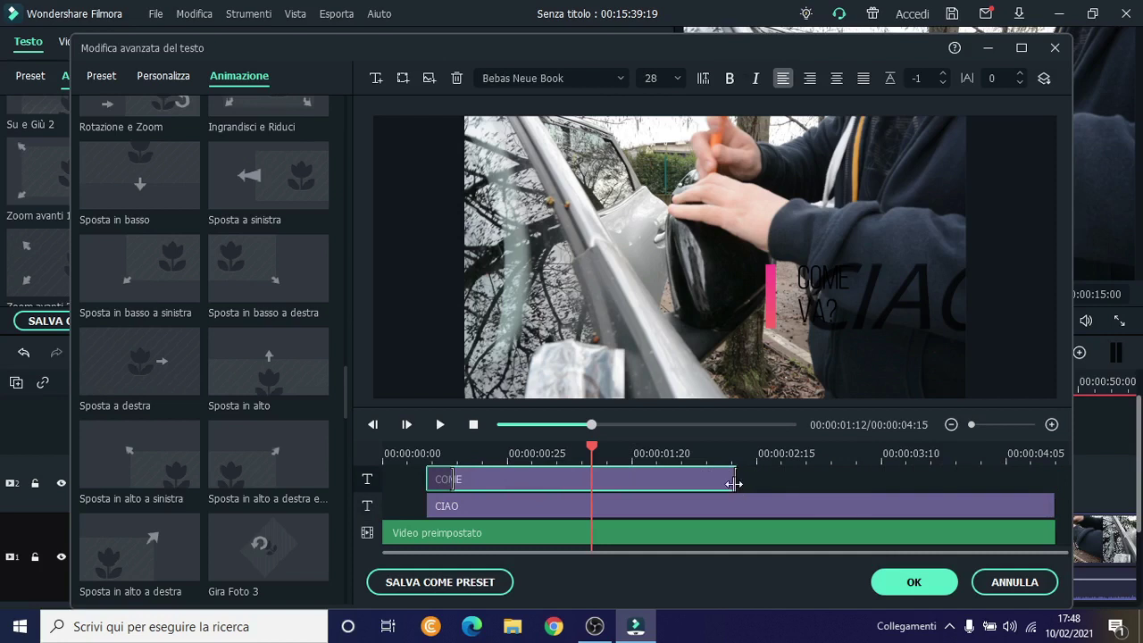
Step: Play the title from its beginning to check the shortened COME track, and pause
drag(594, 449, 321, 413)
click(440, 425)
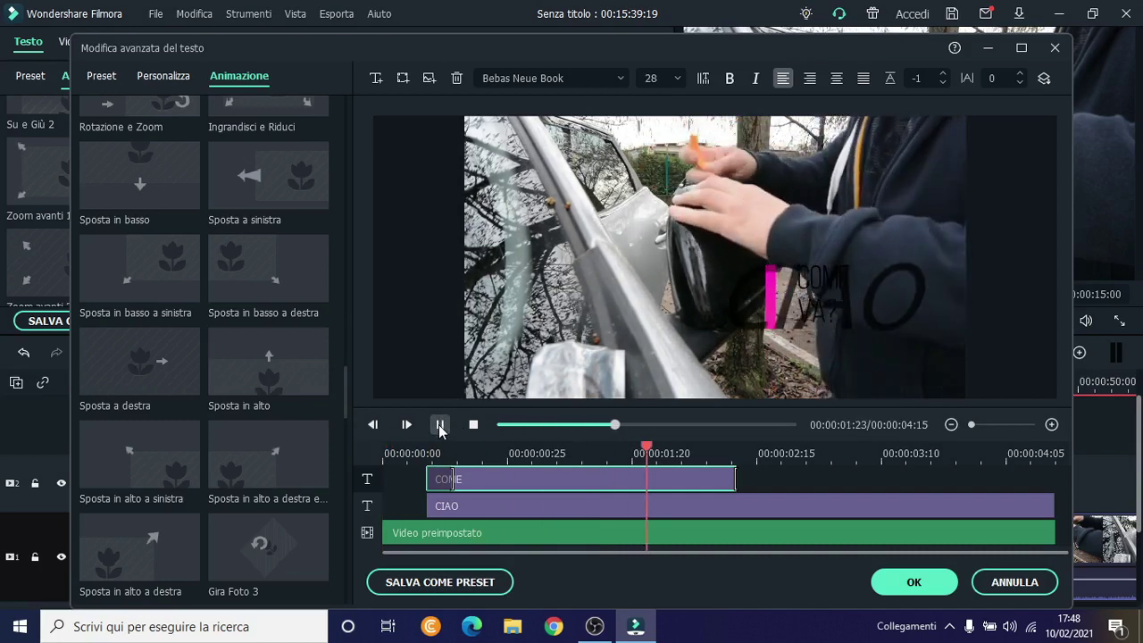
click(440, 424)
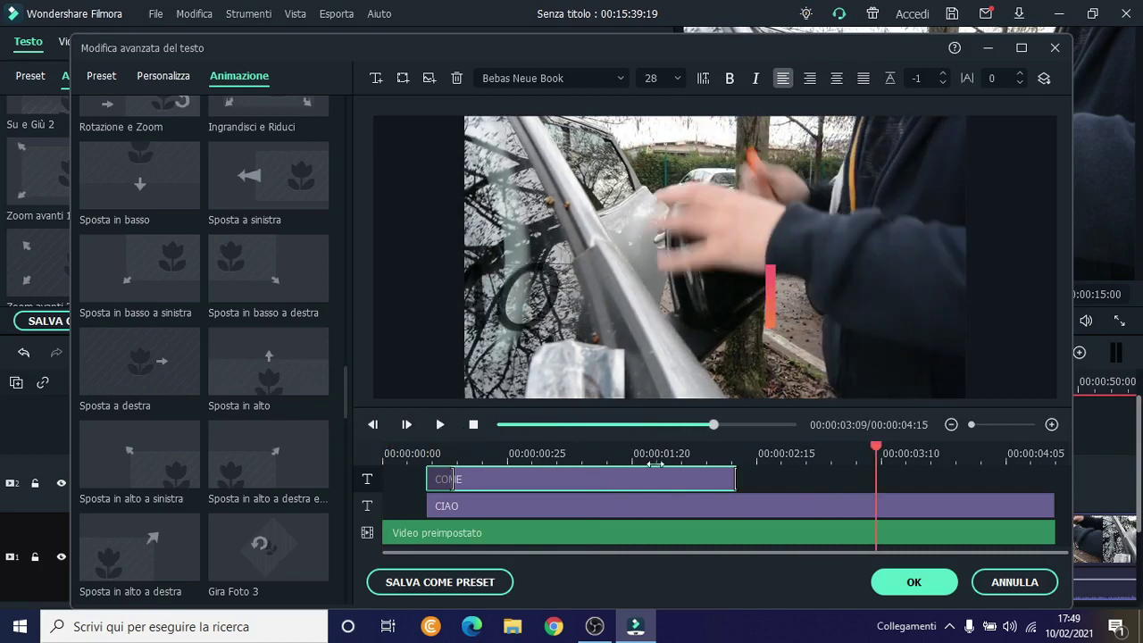
Step: Trim the CIAO track to start where COME ends, and end the Video preimpostato track at about 00:00:04:05
click(438, 506)
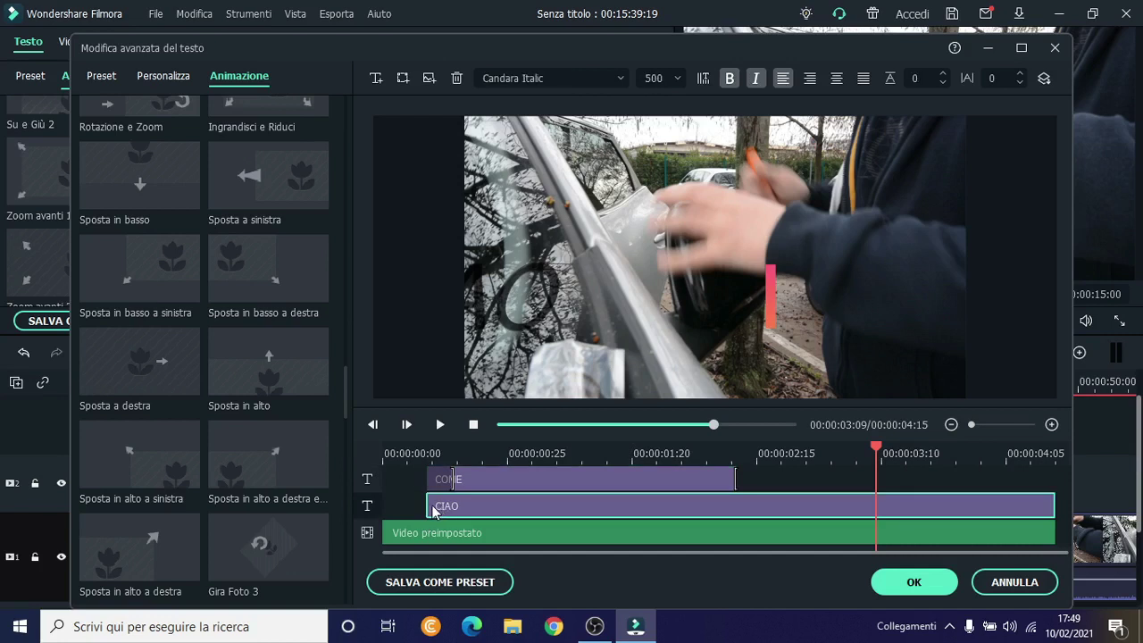
drag(427, 505, 744, 470)
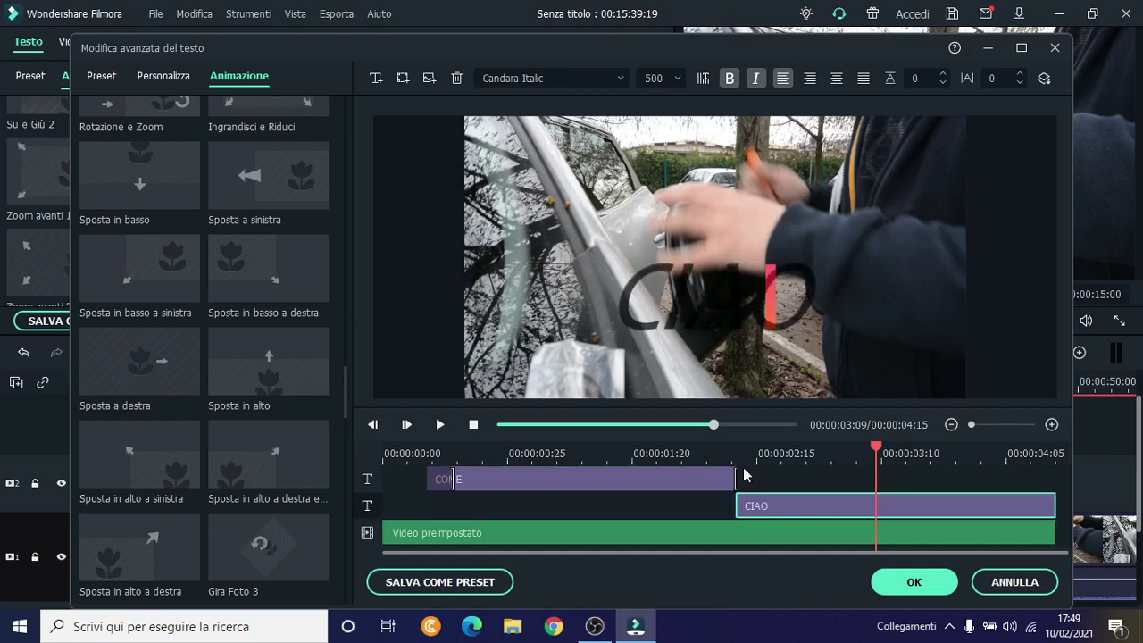
click(398, 453)
click(440, 425)
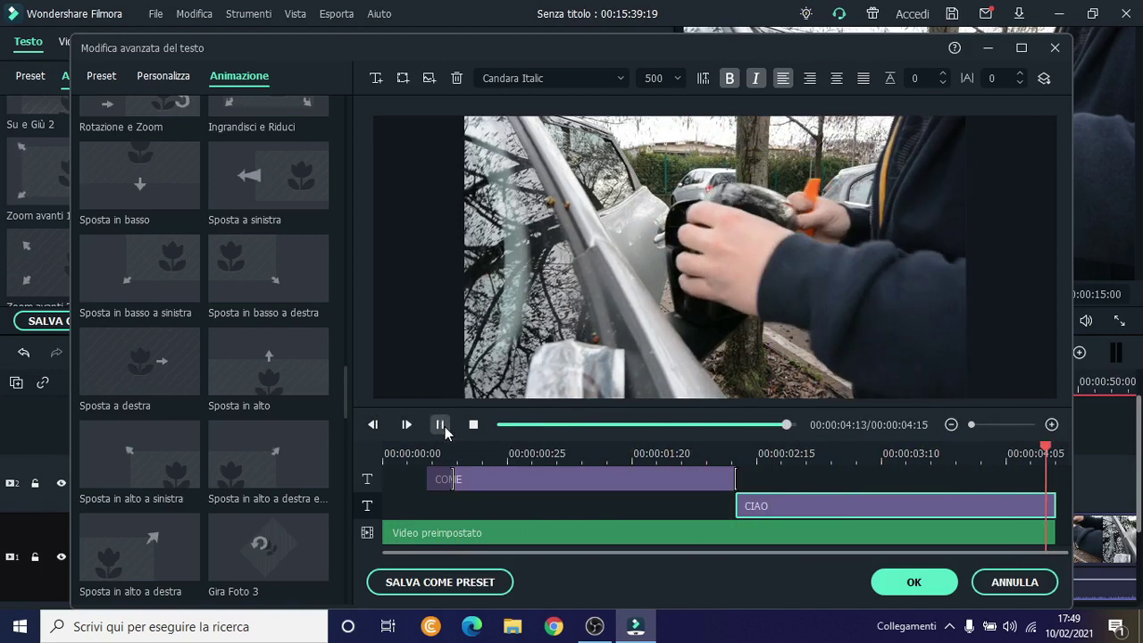
click(461, 536)
drag(1054, 533, 1005, 533)
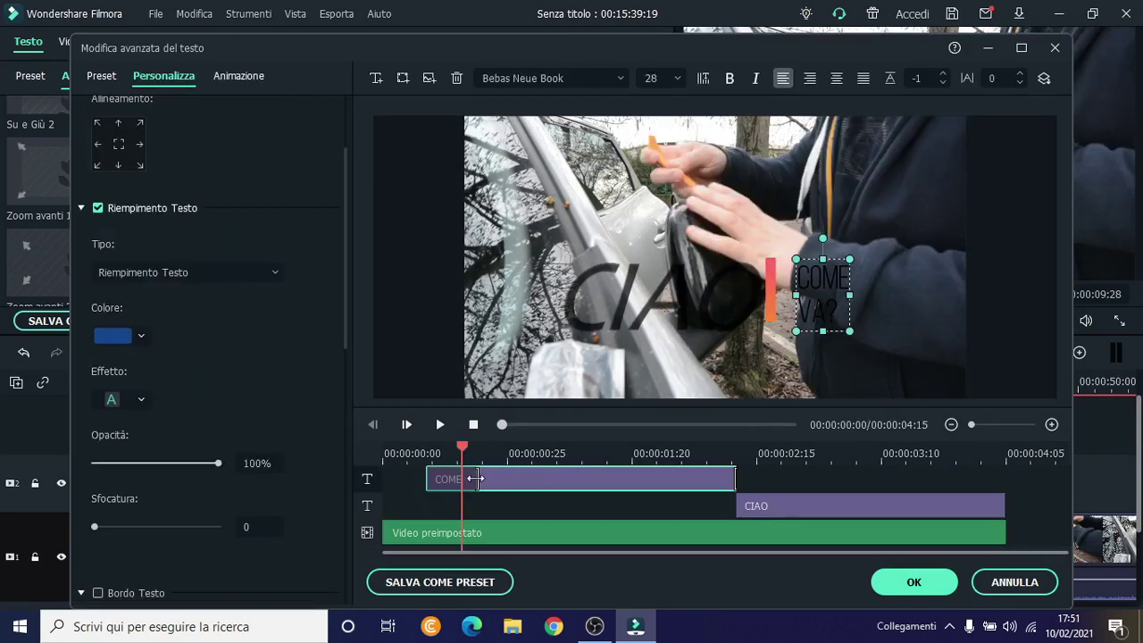
Step: Extend the COME text's entry animation to 00:00:01:01 and start its exit animation at 00:00:01:20
click(458, 482)
drag(458, 481, 483, 486)
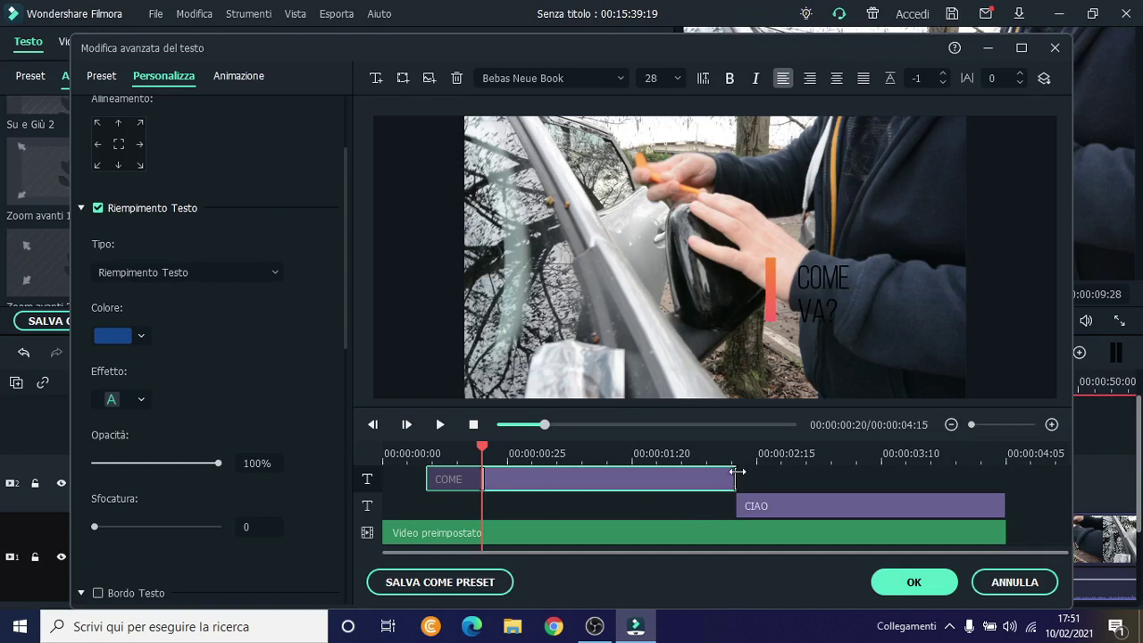
drag(734, 482, 681, 483)
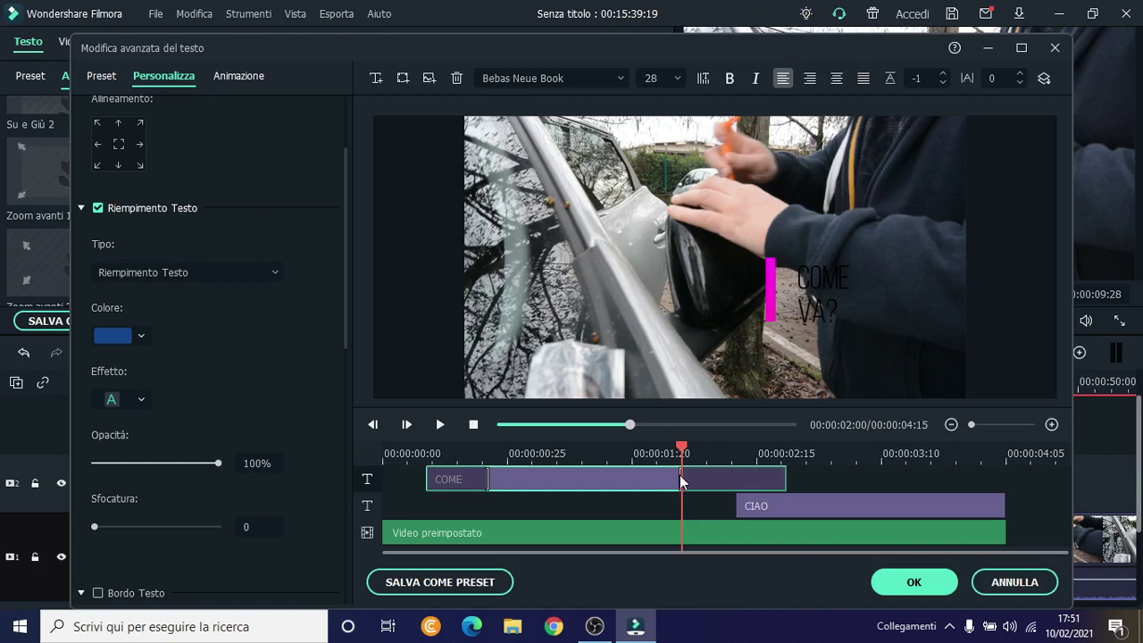
drag(680, 481, 631, 488)
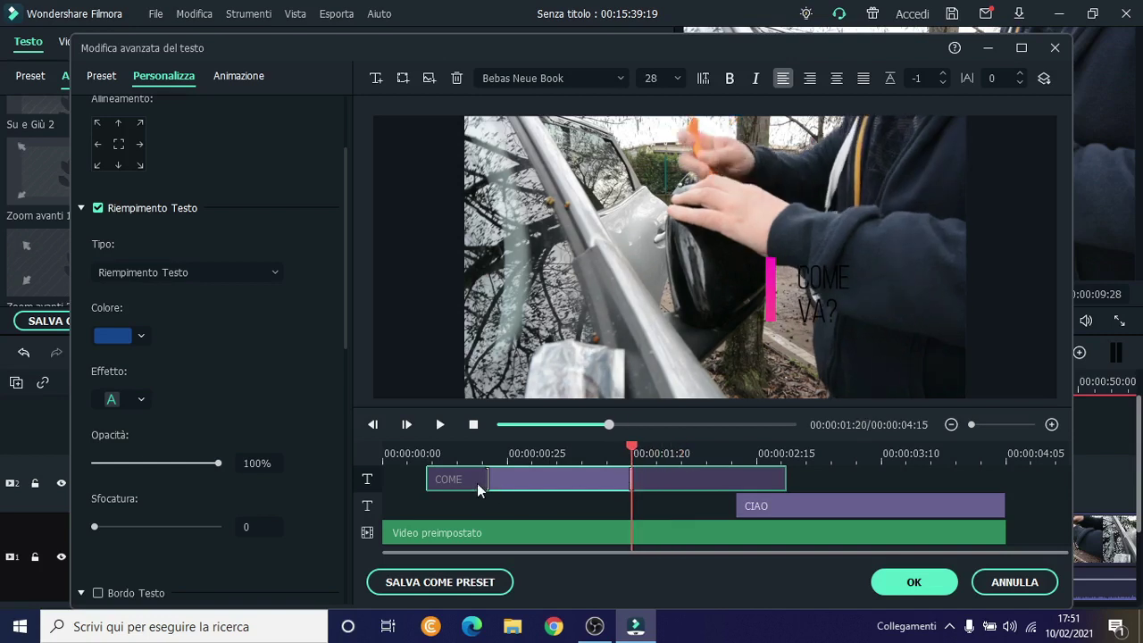
drag(493, 482, 537, 482)
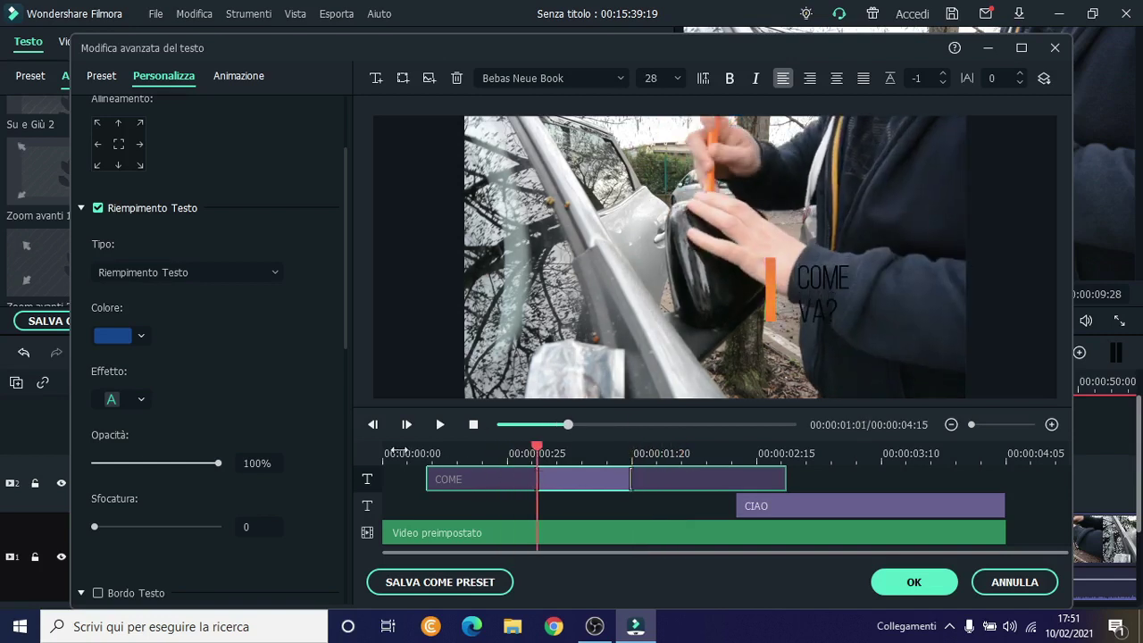
Step: Play the title from near its start to review the COME text's entry and exit animations
click(399, 452)
click(435, 433)
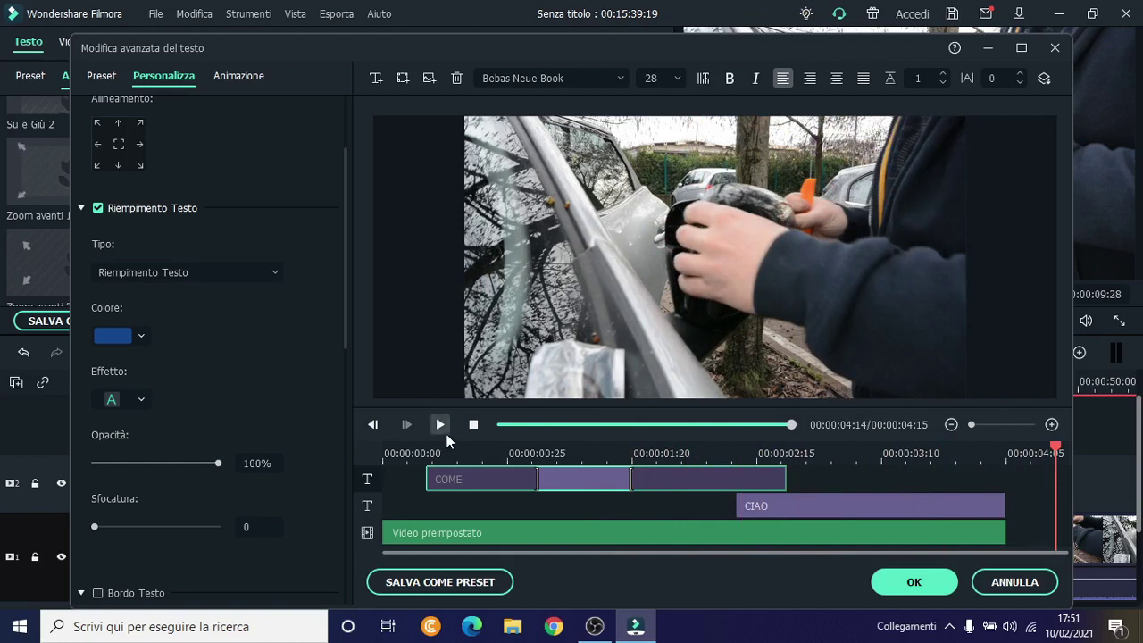
click(439, 426)
click(440, 425)
Step: Review the customisation settings of the COME text at 00:00:01:07 and of the CIAO text at 00:00:03:03
click(568, 453)
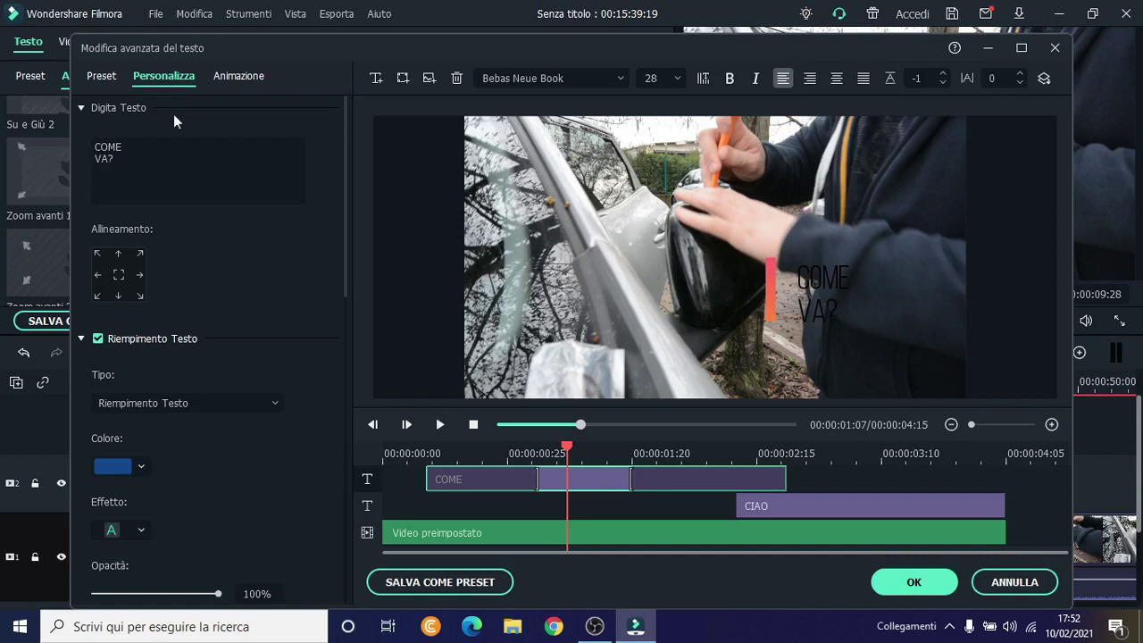
scroll(189, 379, down, 5)
scroll(190, 384, down, 2)
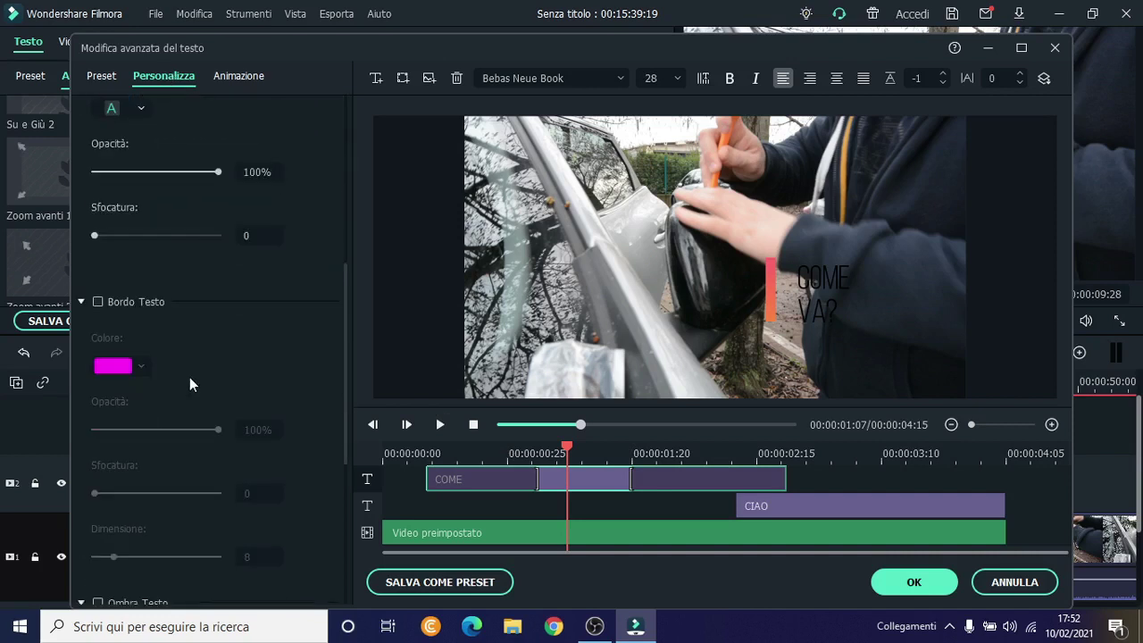
click(843, 506)
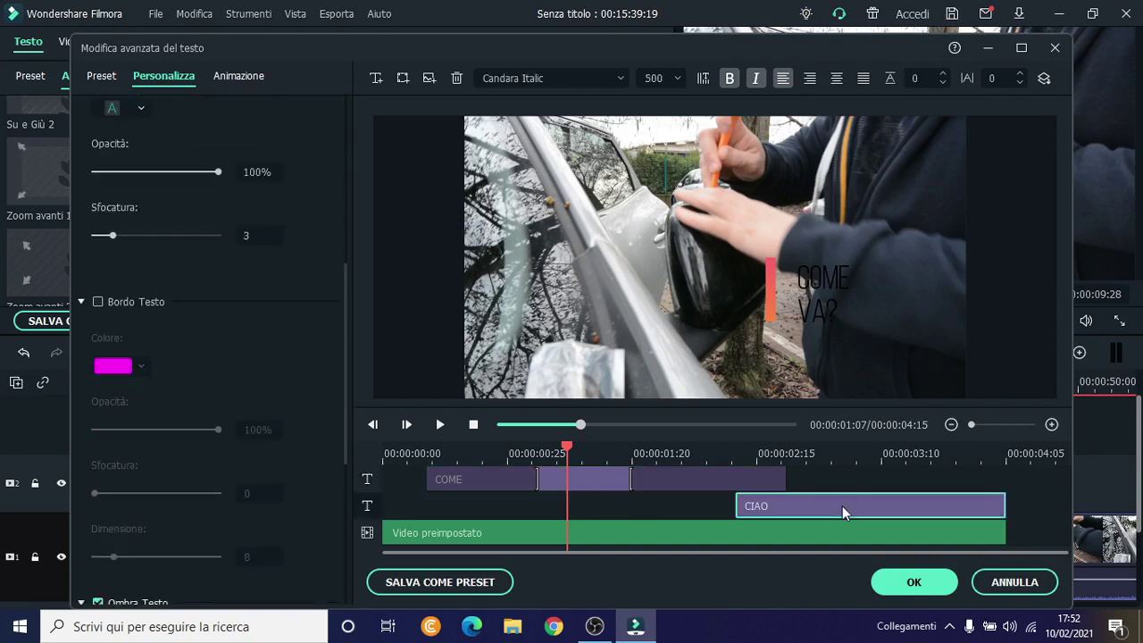
click(846, 456)
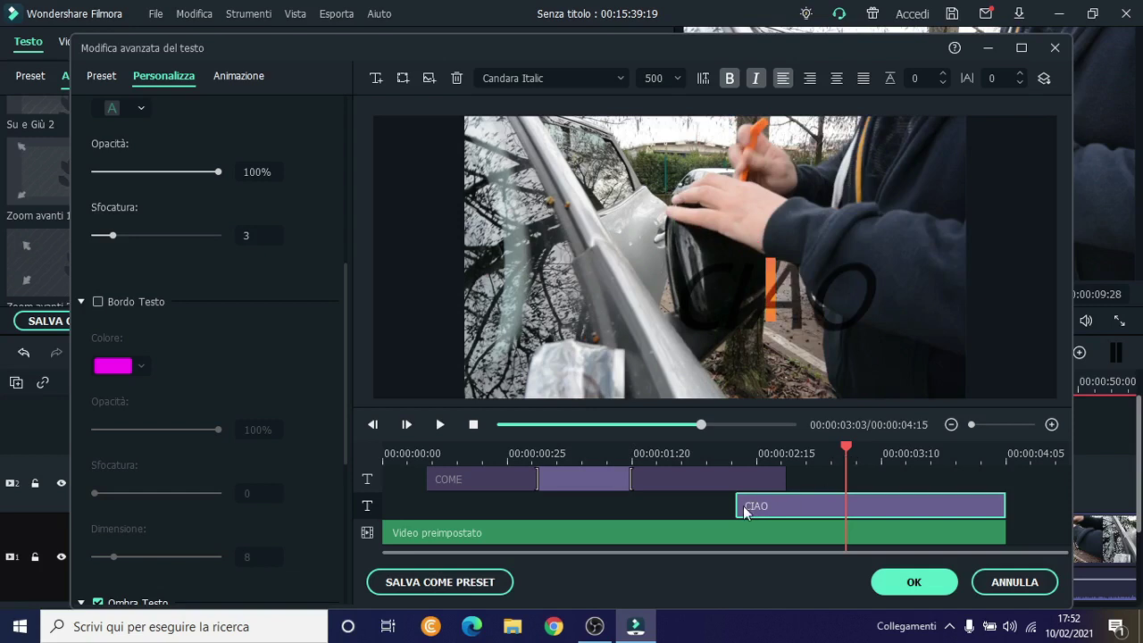
Step: Extend the CIAO track to start at about 00:00:01:08 and enable a dark green text border on it
drag(737, 505, 574, 506)
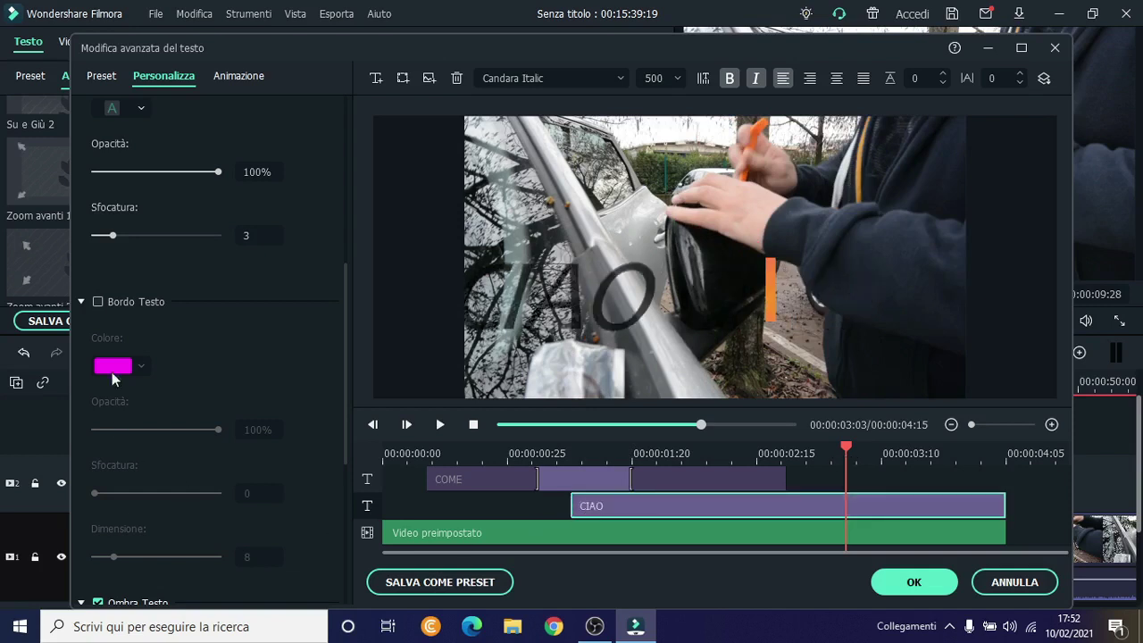
click(99, 303)
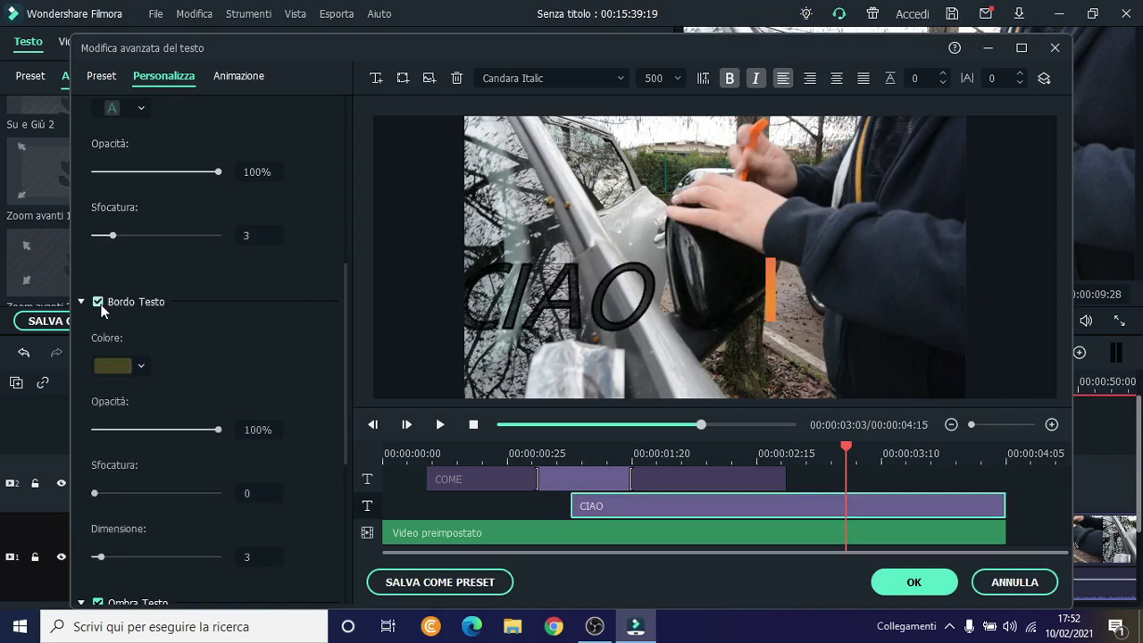
click(110, 366)
click(101, 394)
click(126, 370)
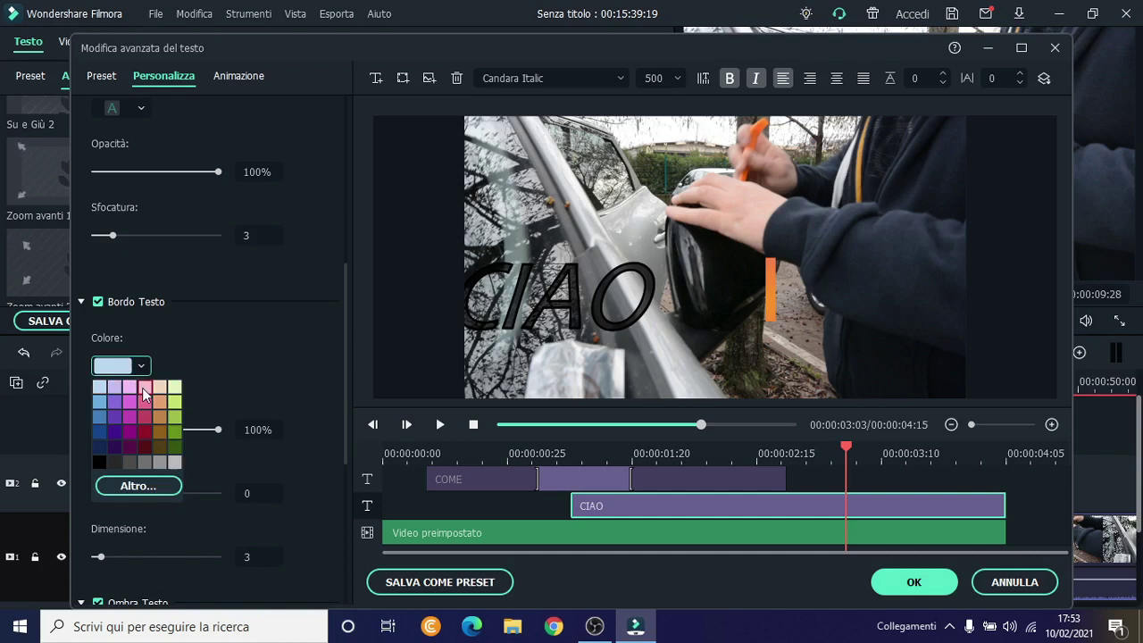
click(176, 447)
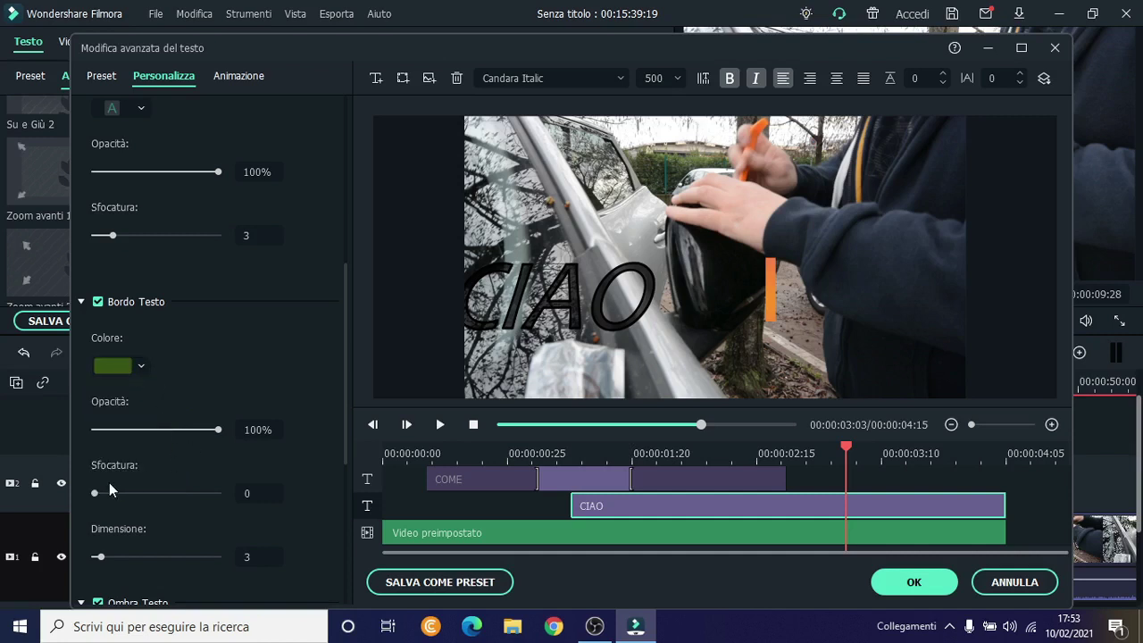
Step: Set the CIAO text border to 100% opacity, blur 4 and size 5
drag(219, 431, 316, 428)
drag(98, 493, 144, 488)
mouse_move(103, 560)
mouse_down()
mouse_move(153, 554)
mouse_move(108, 557)
mouse_up()
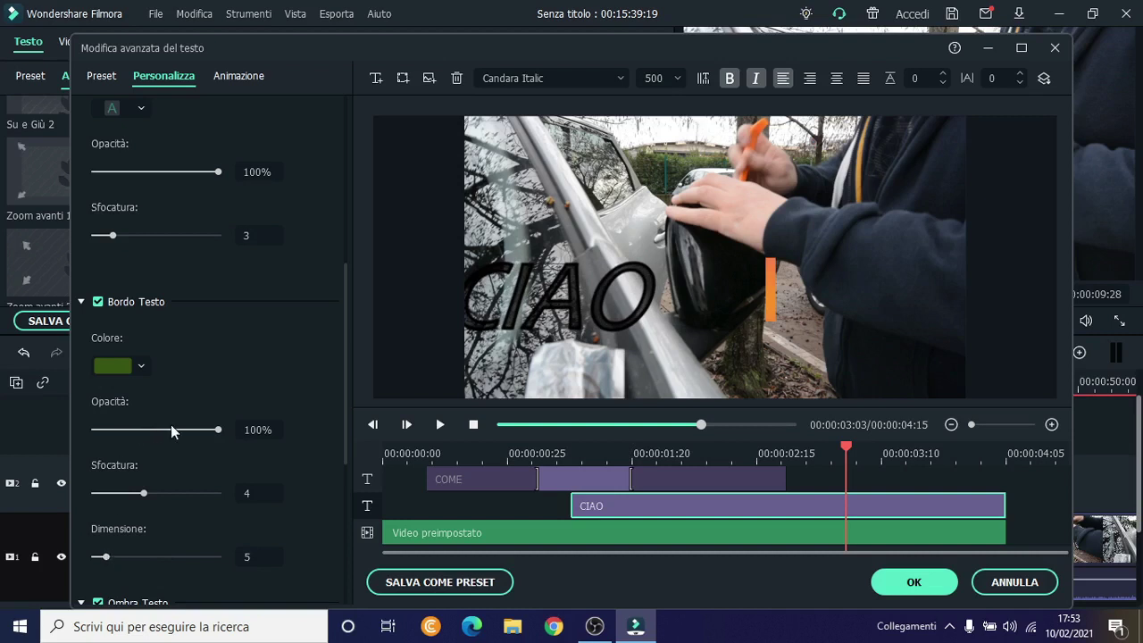
Step: Toggle the CIAO text shadow off and on, and pick the second shadow type
scroll(179, 437, down, 1)
scroll(181, 443, down, 2)
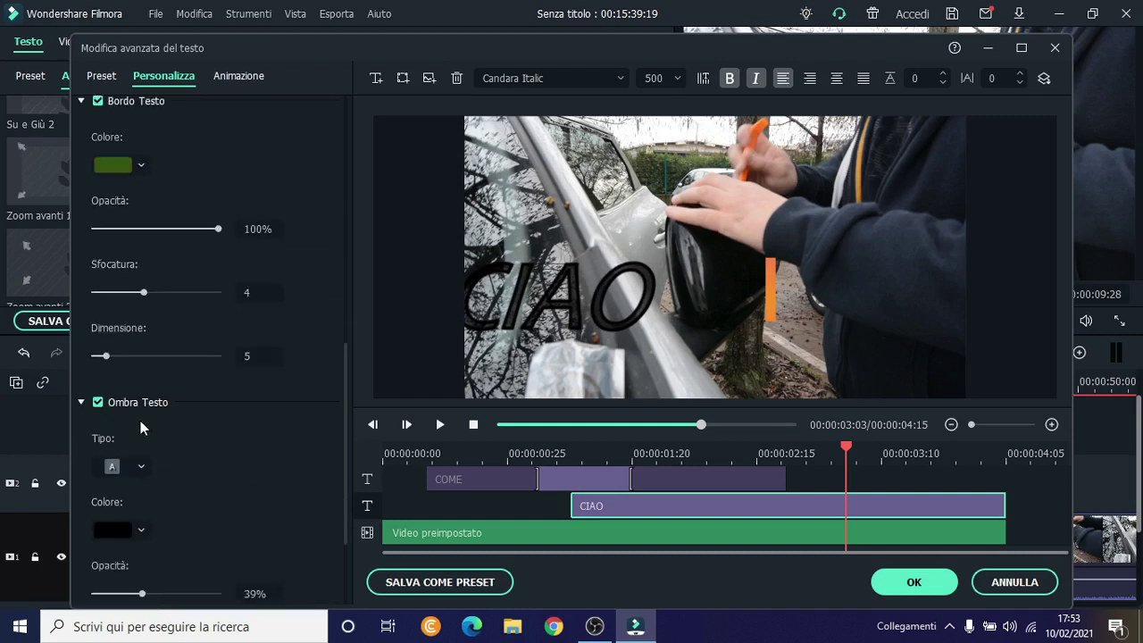
click(98, 402)
click(98, 402)
scroll(197, 483, down, 2)
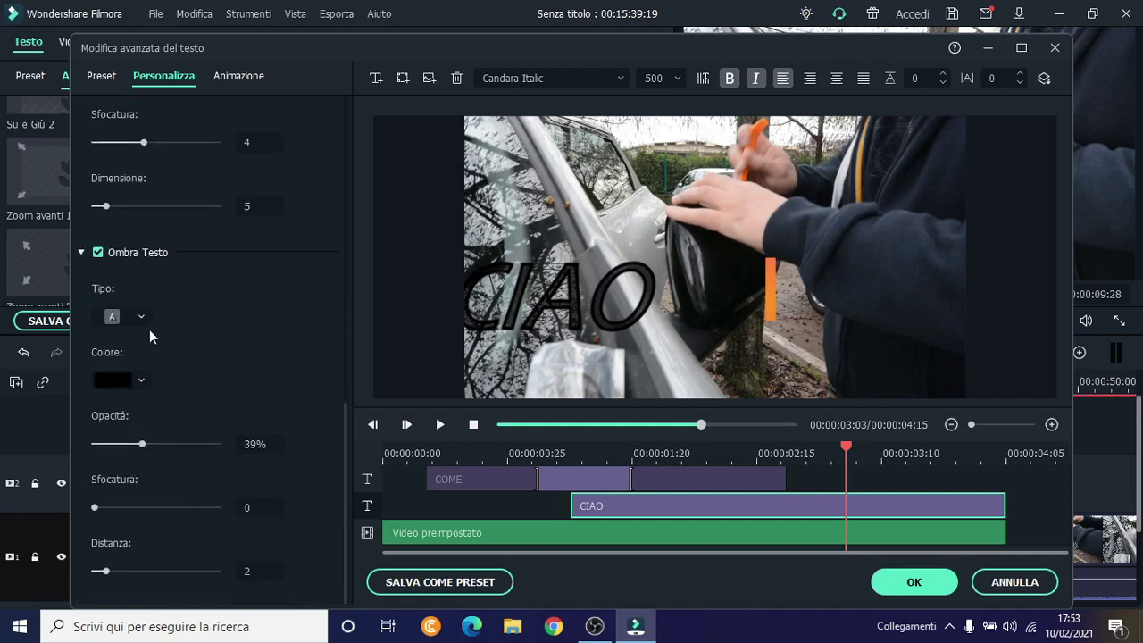
click(141, 318)
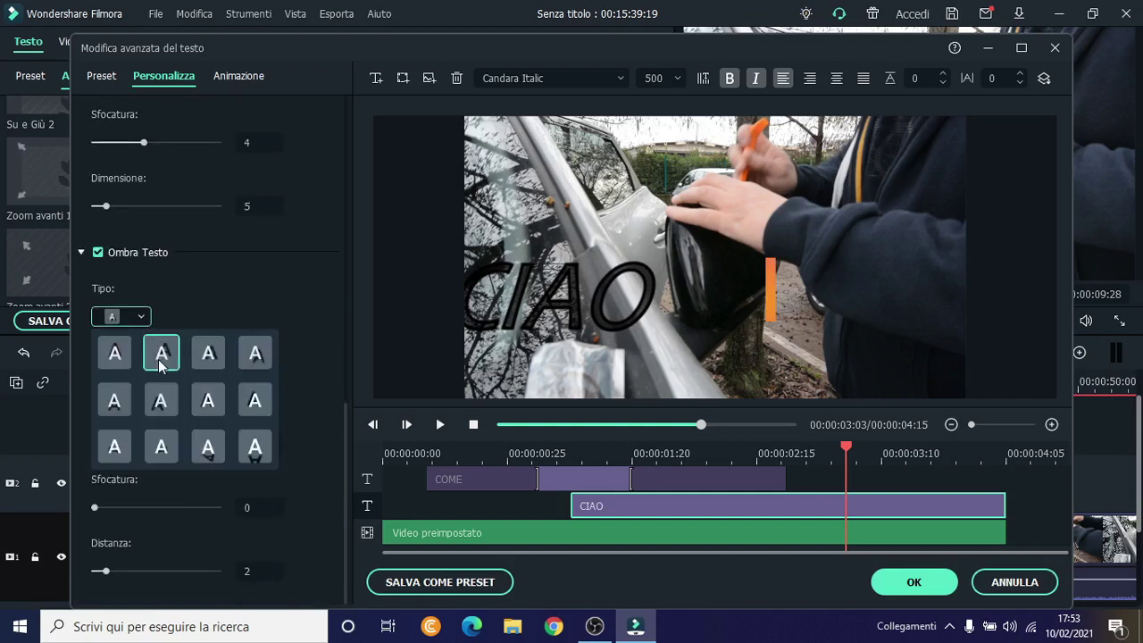
click(158, 359)
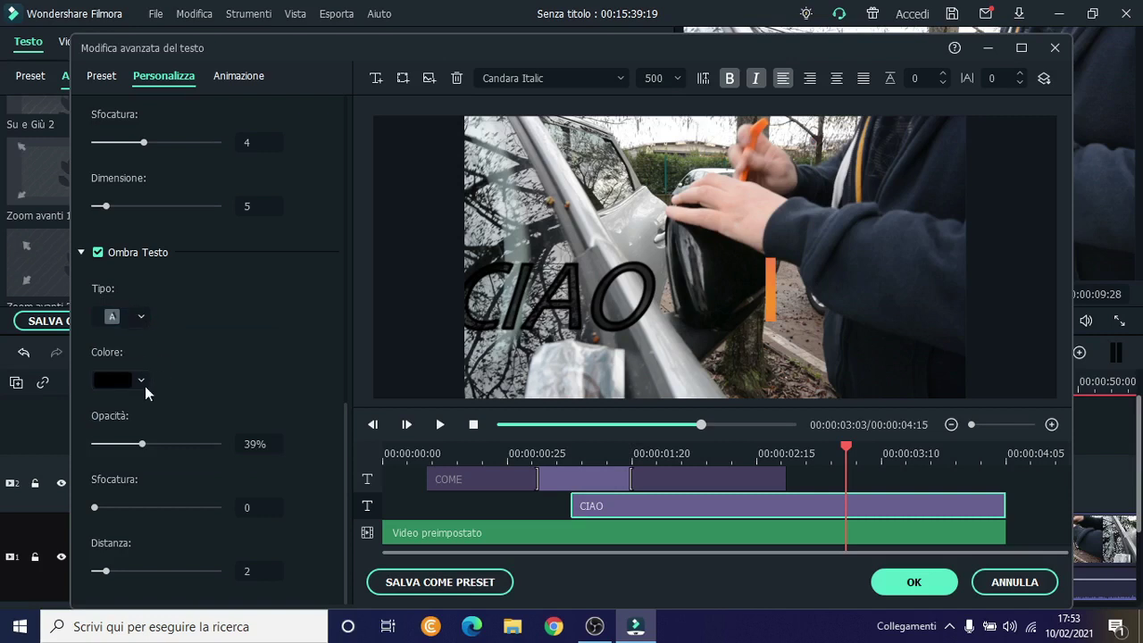
Step: Colour the CIAO text shadow dark red and choose the mirrored reflection type below the letters
click(142, 382)
click(102, 401)
click(141, 382)
click(144, 465)
click(141, 316)
click(248, 455)
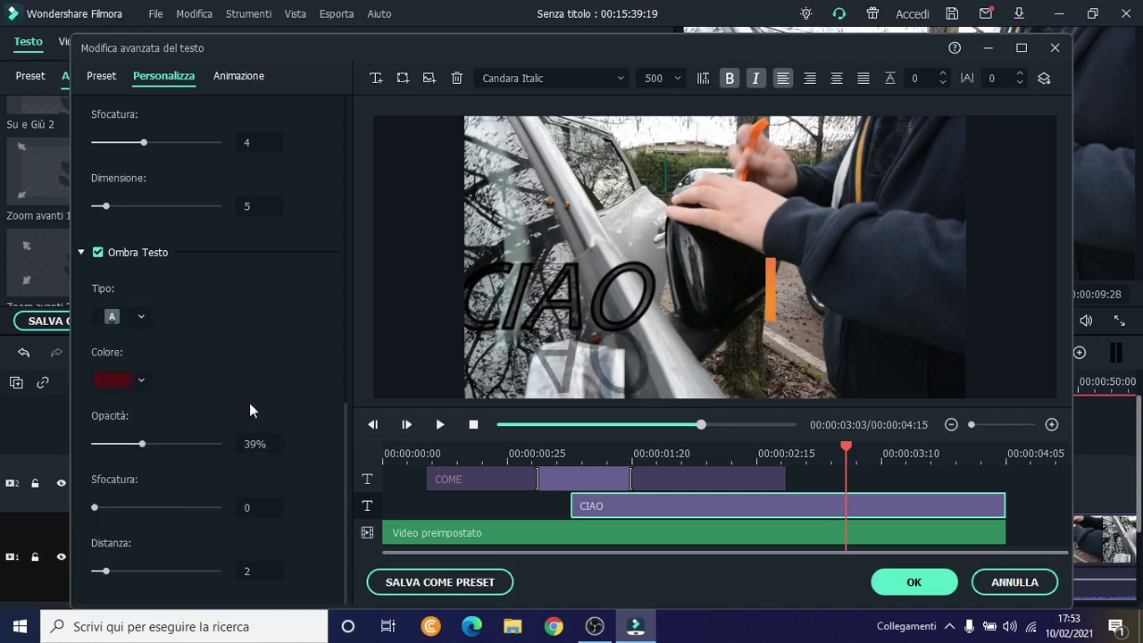
Step: Set the CIAO text shadow's opacity to 65%, blur to 0 and distance to 0
drag(141, 444, 49, 442)
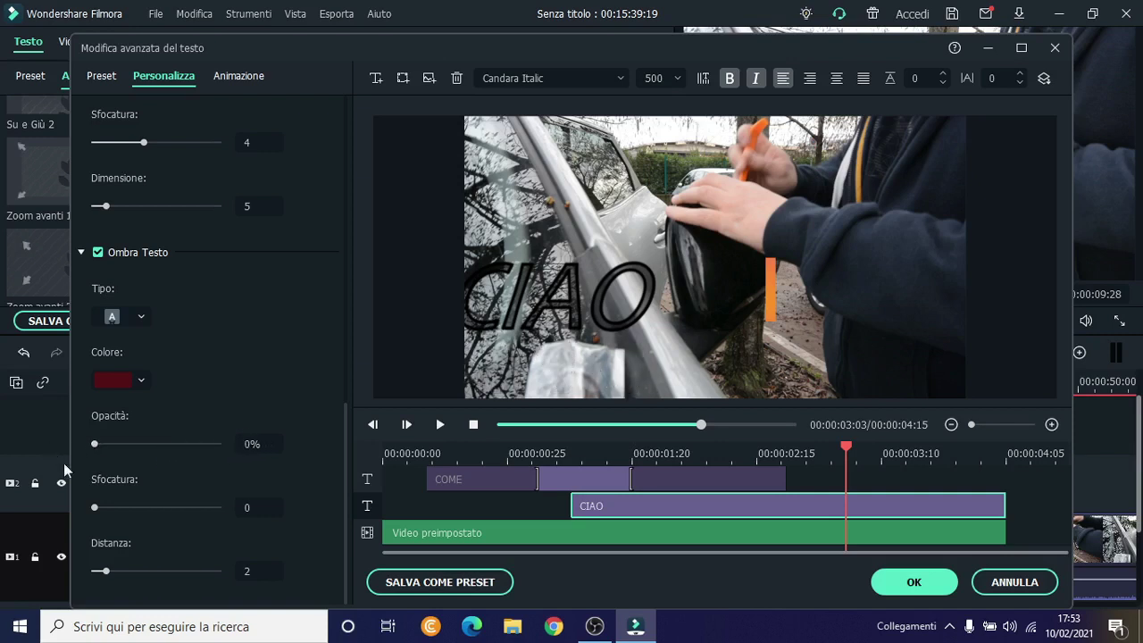
drag(166, 444, 174, 444)
drag(95, 507, 59, 578)
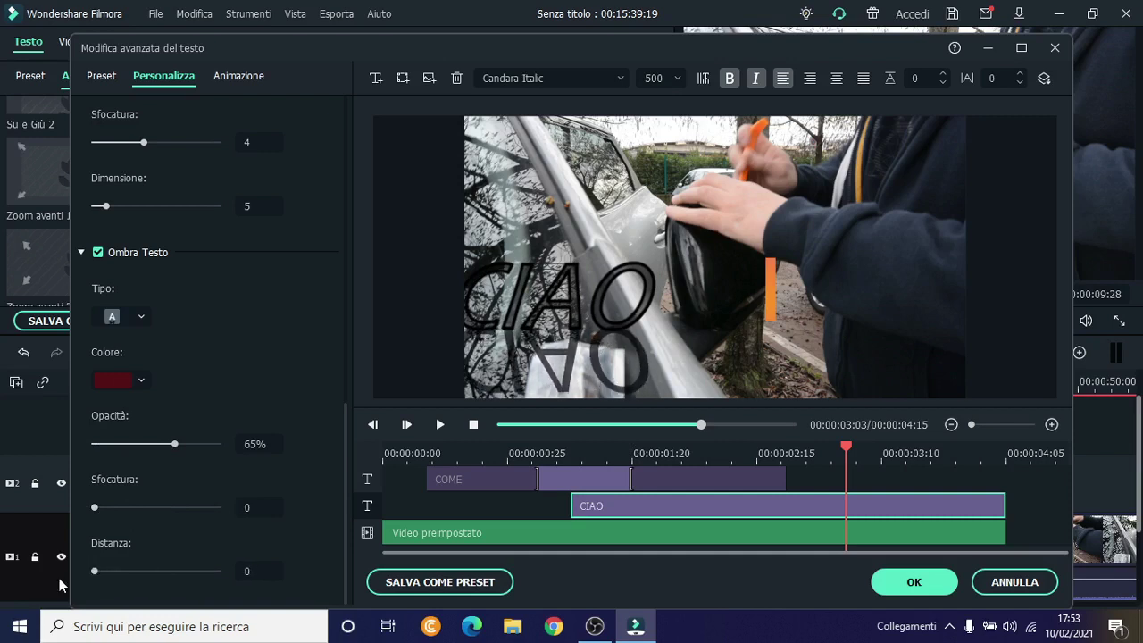
click(256, 76)
scroll(251, 285, down, 10)
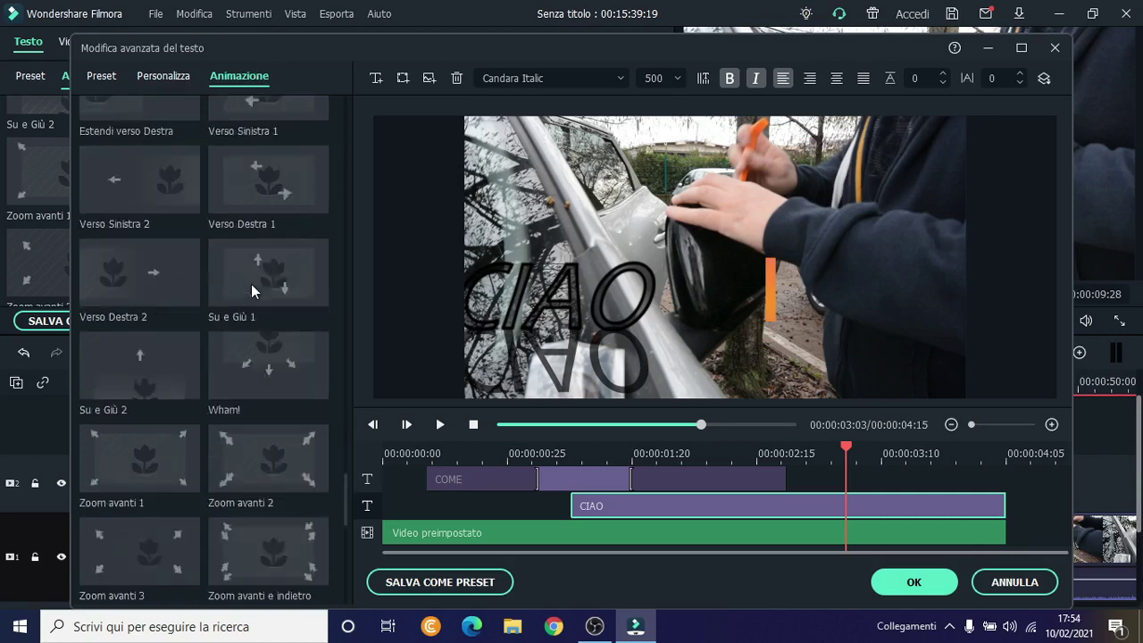
click(162, 77)
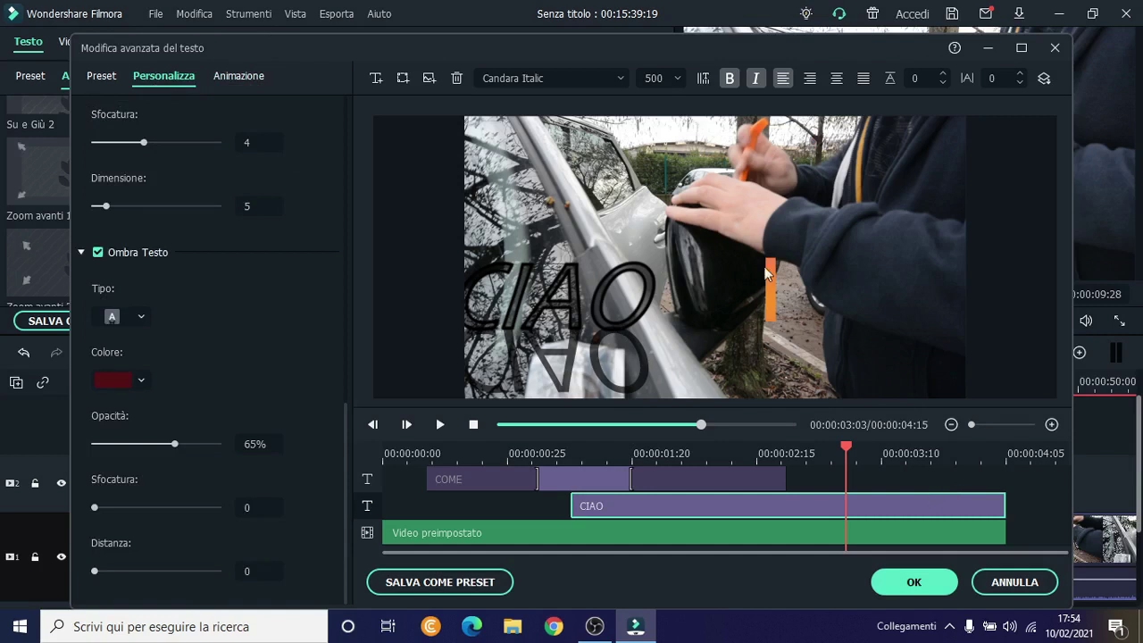
Step: Save the customised title as the preset Il Mio Preset 1 and apply the advanced text edits
click(449, 582)
drag(483, 288, 310, 280)
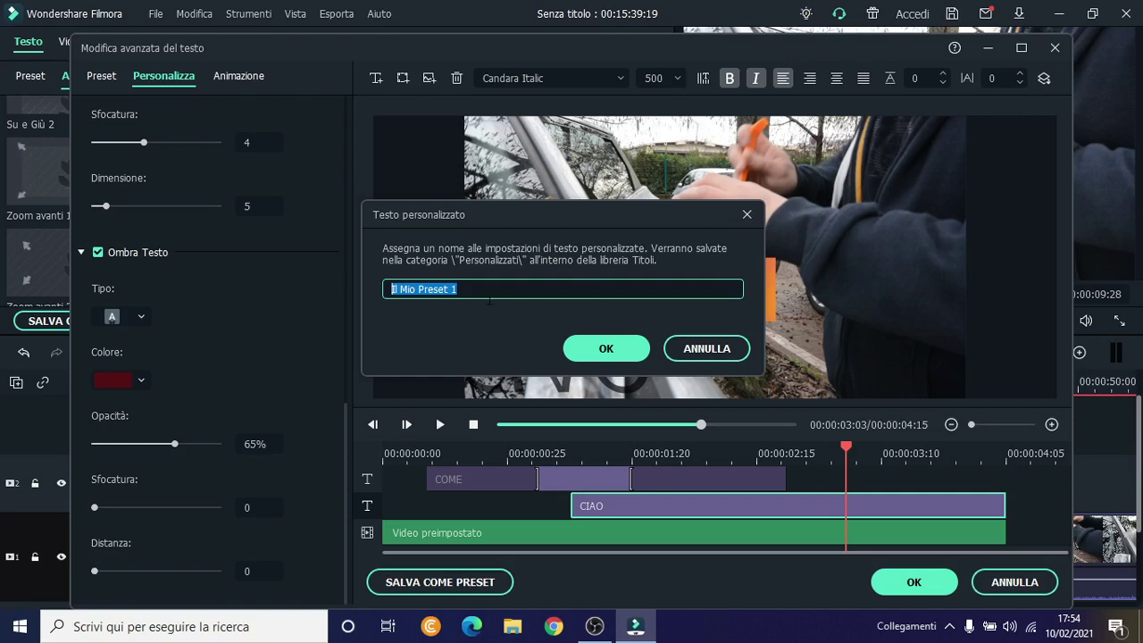
click(606, 351)
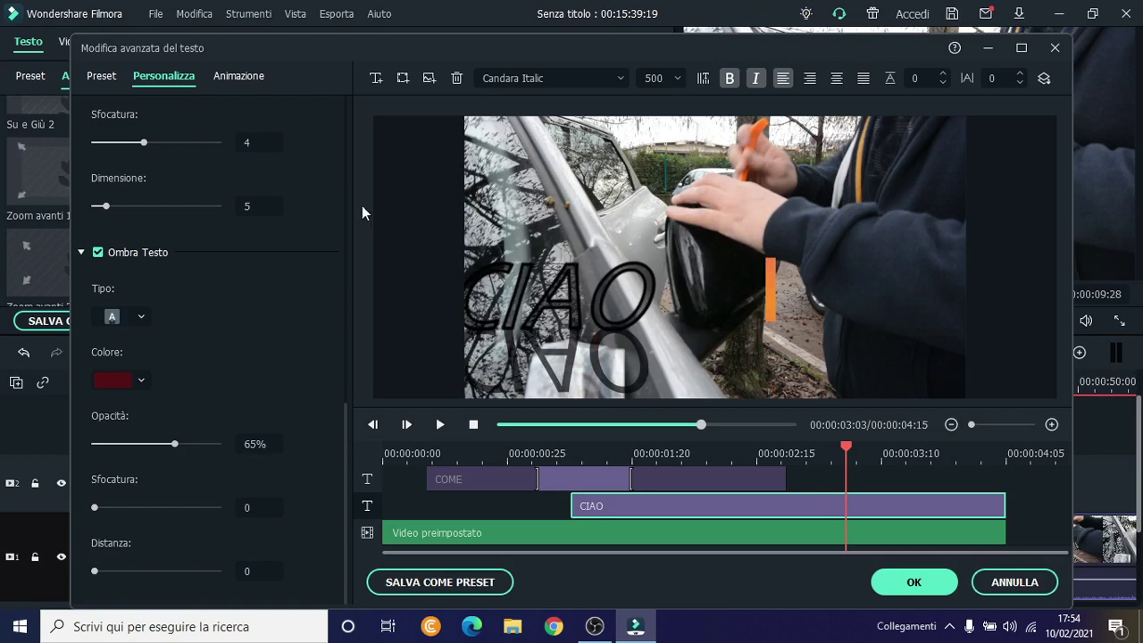
click(927, 587)
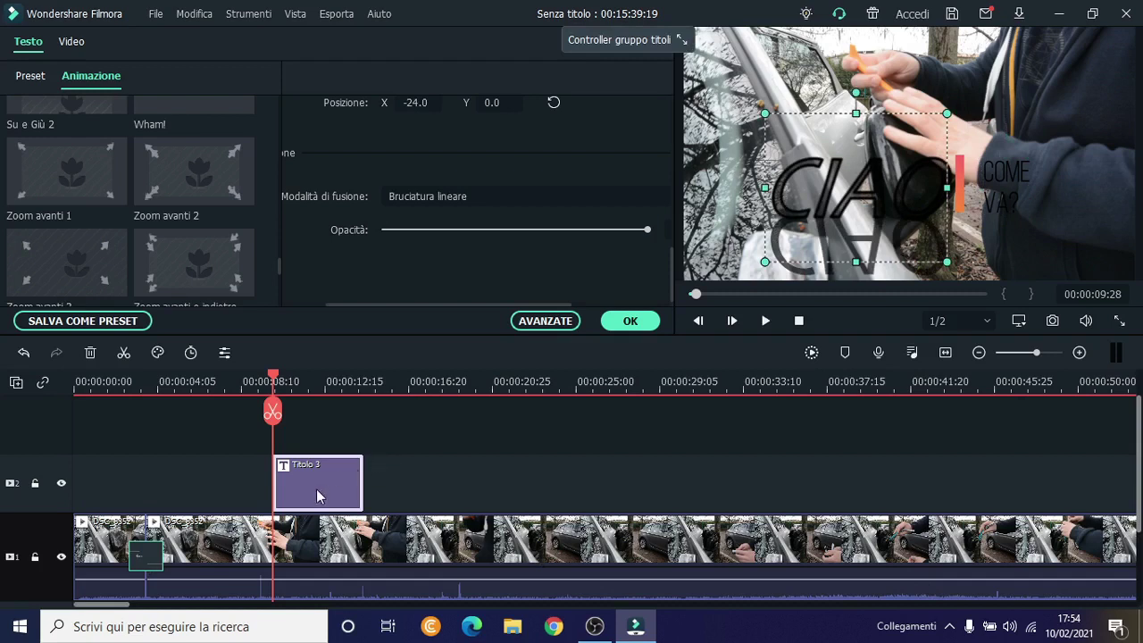
Step: Locate the preset Il Mio Preset 1 in the Personalizzata category of the titles library
click(546, 321)
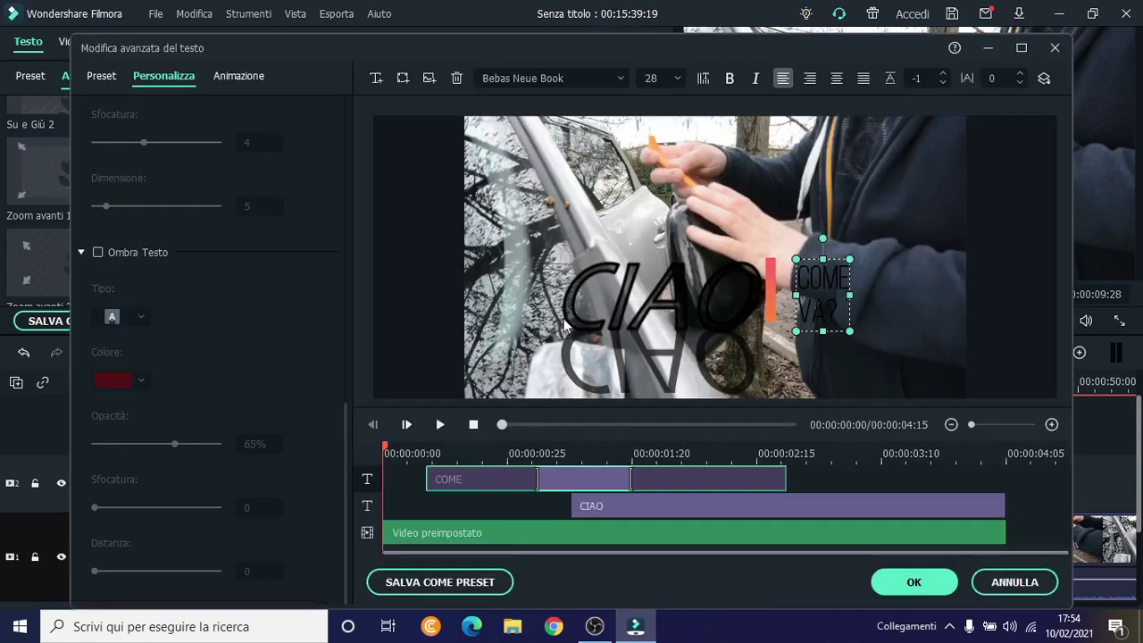
click(1056, 48)
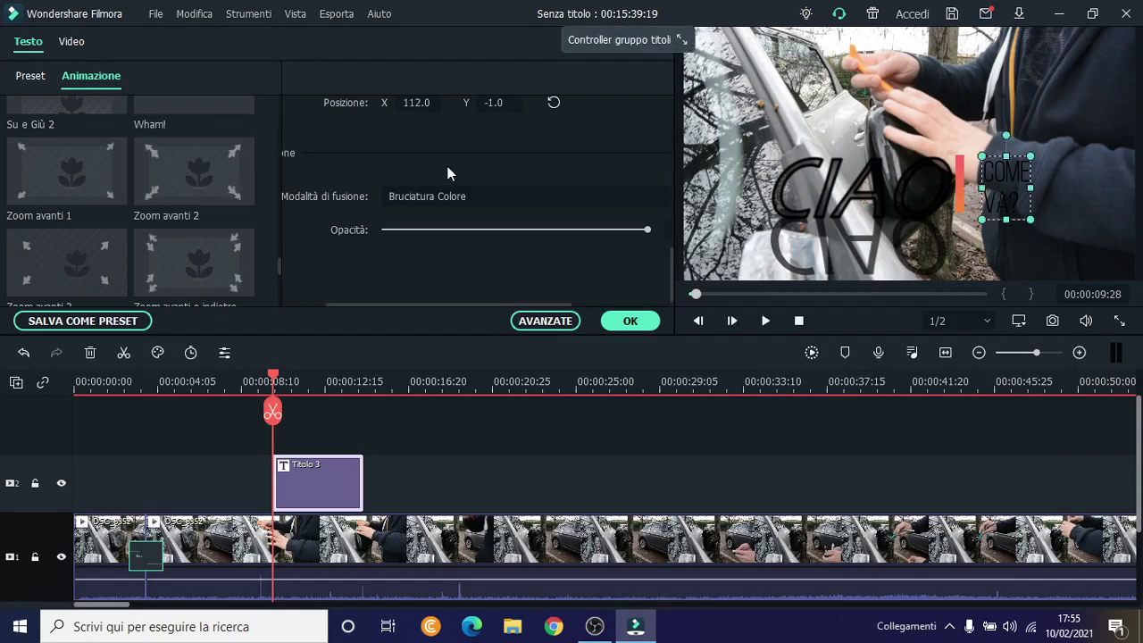
click(185, 54)
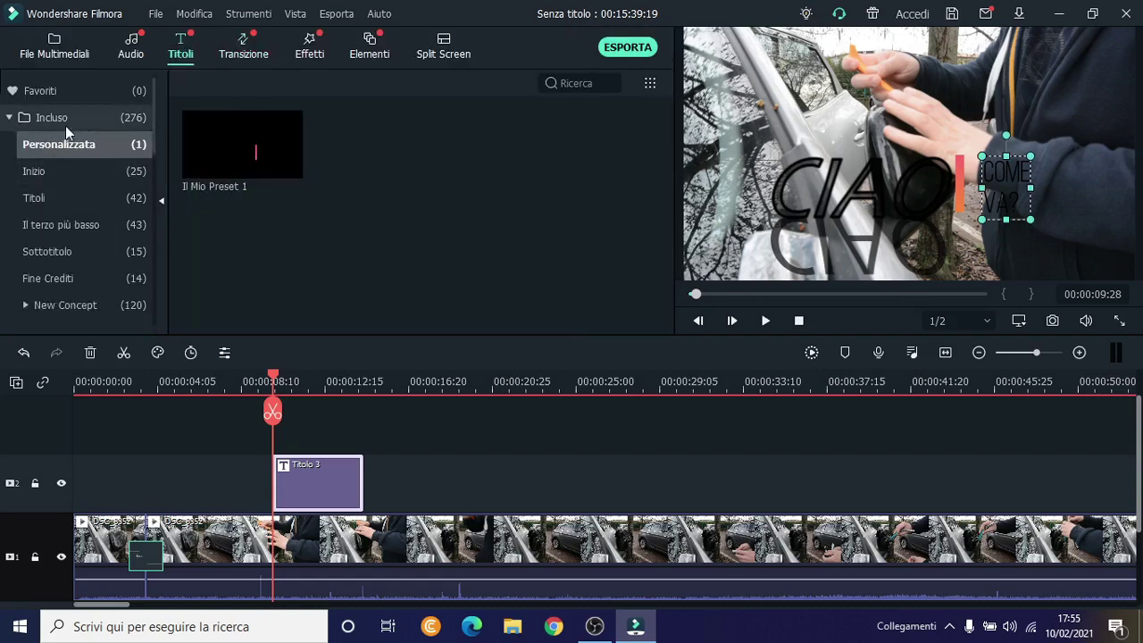
click(233, 167)
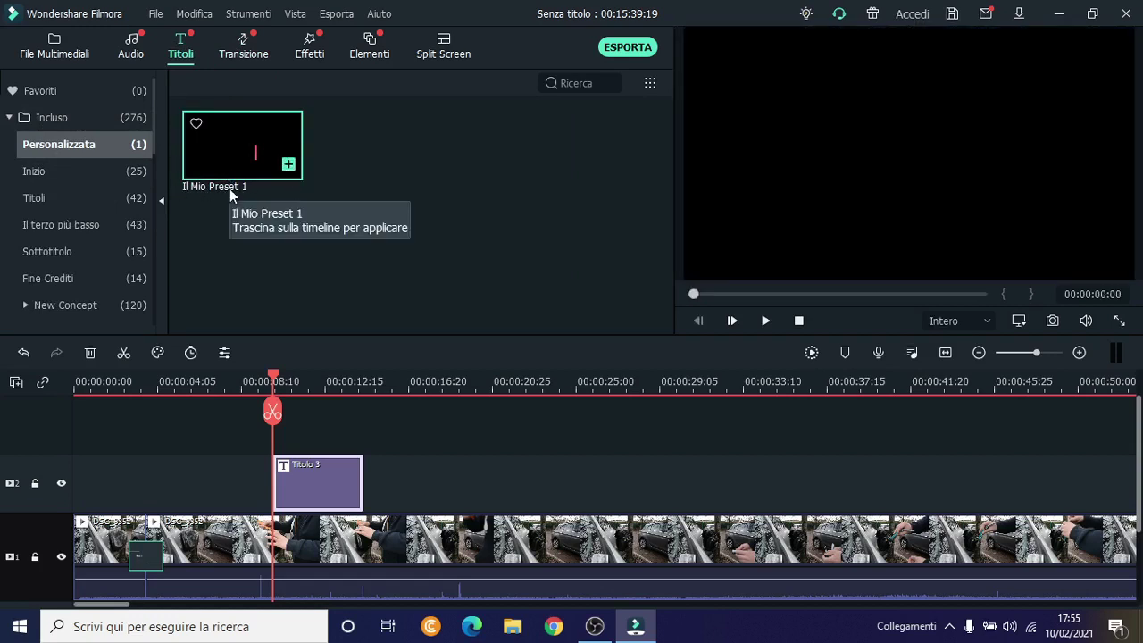
Step: Lengthen the Titolo 3 clip on the timeline to a duration of 00:00:10:09
double_click(330, 475)
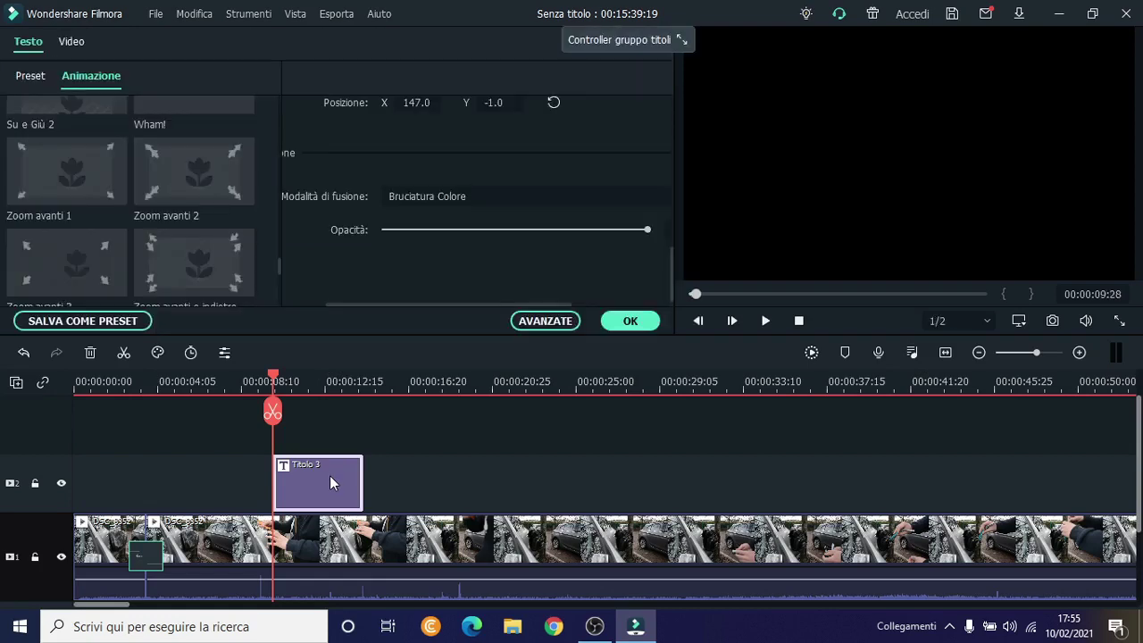
click(537, 322)
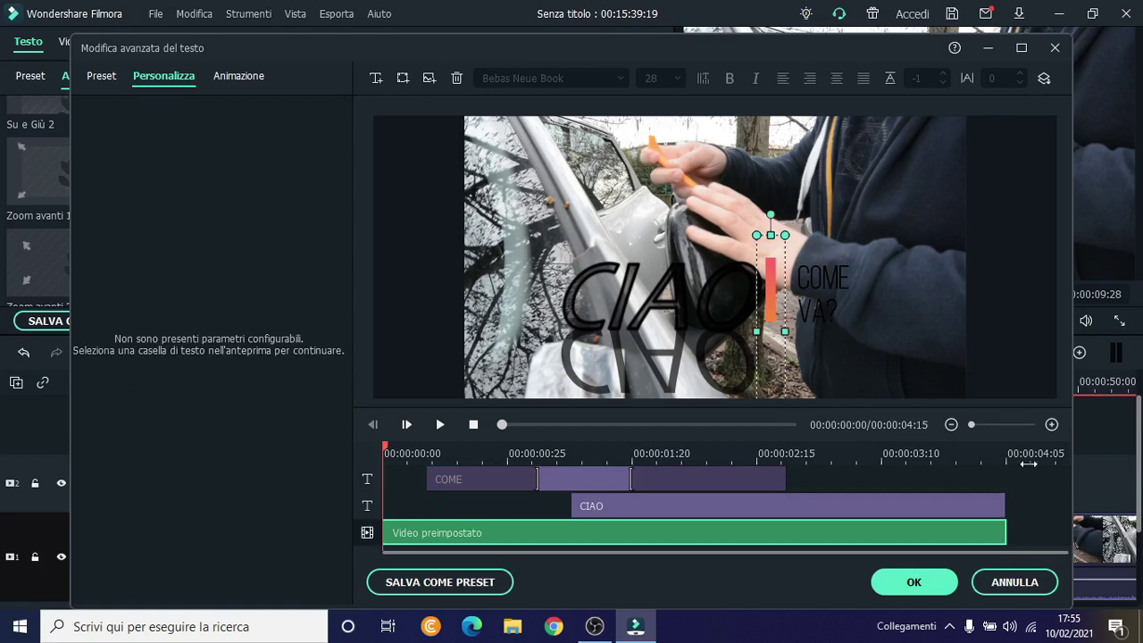
click(916, 582)
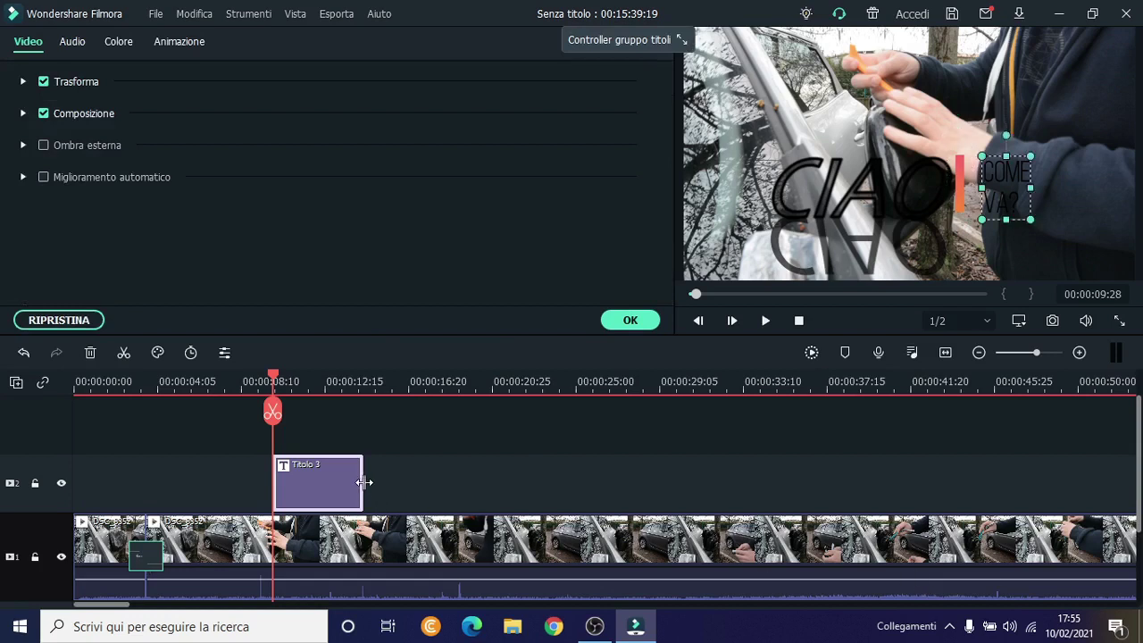
drag(365, 482, 477, 474)
Step: Check the timing of the COME, CIAO and Video preimpostato tracks in the lengthened title's advanced editor
double_click(395, 475)
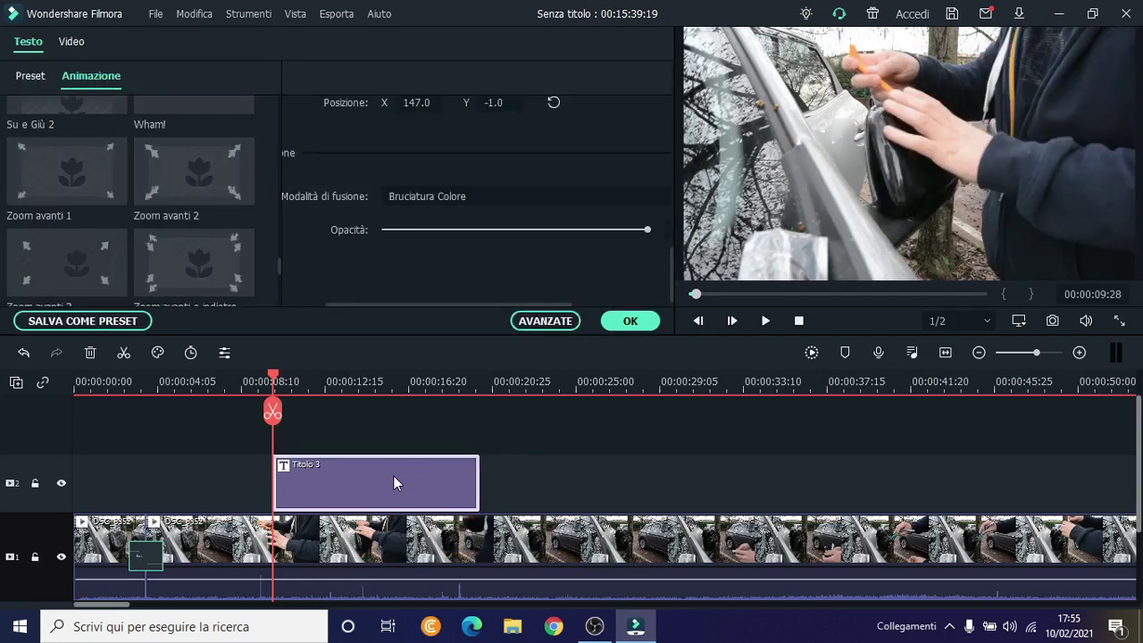
click(563, 321)
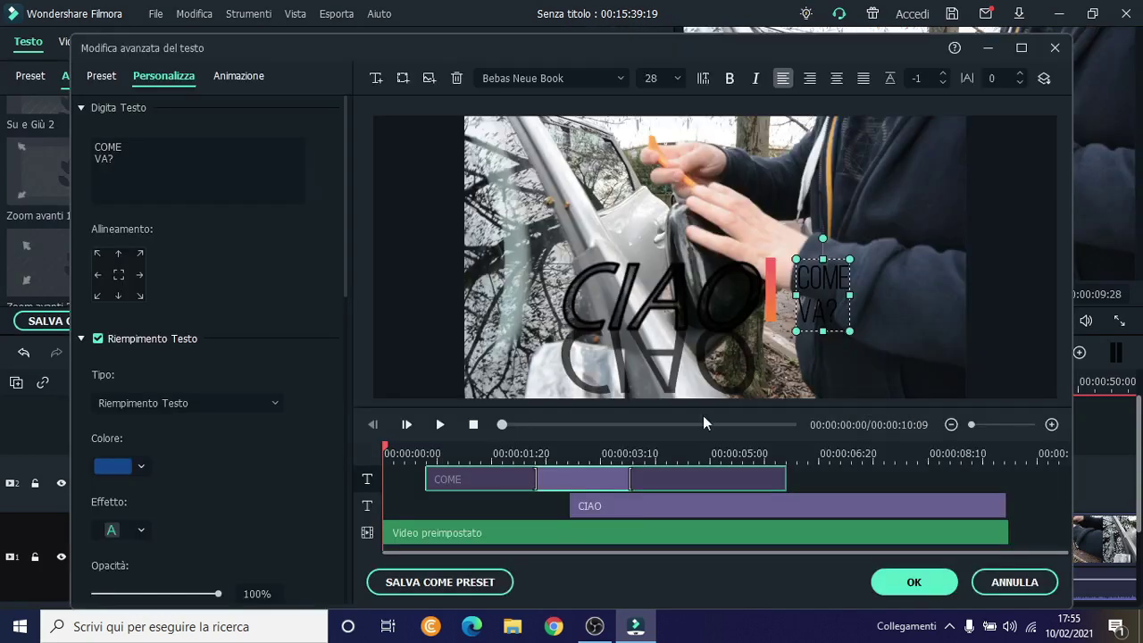
click(955, 485)
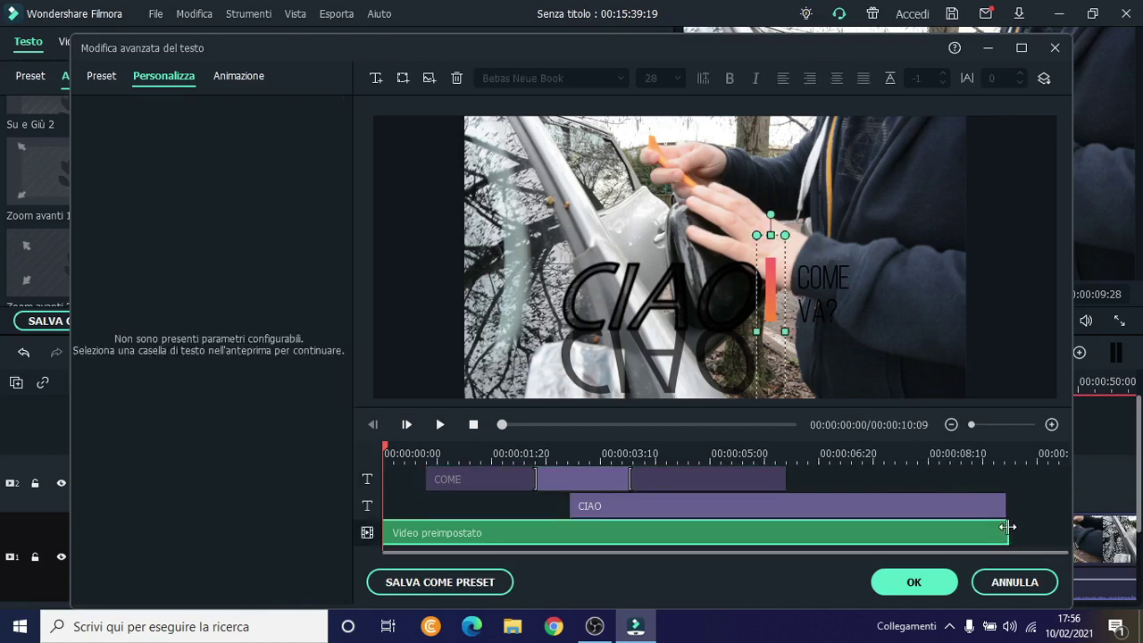
click(914, 581)
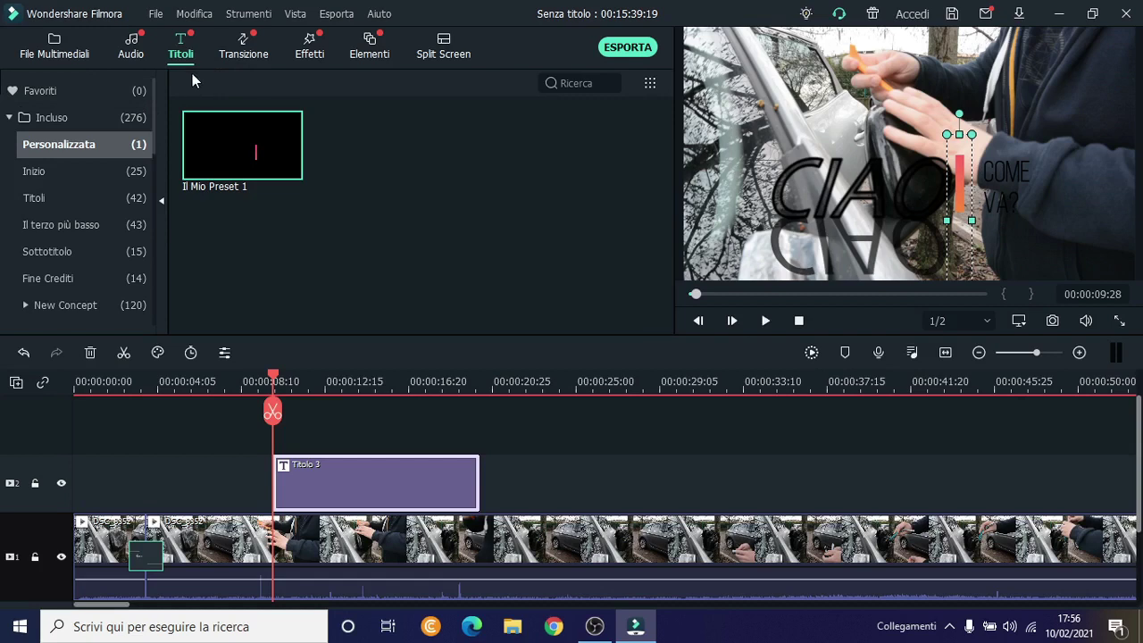
Step: Save the project under the name PROVA in the PROVA folder on the Desktop
click(318, 53)
click(152, 13)
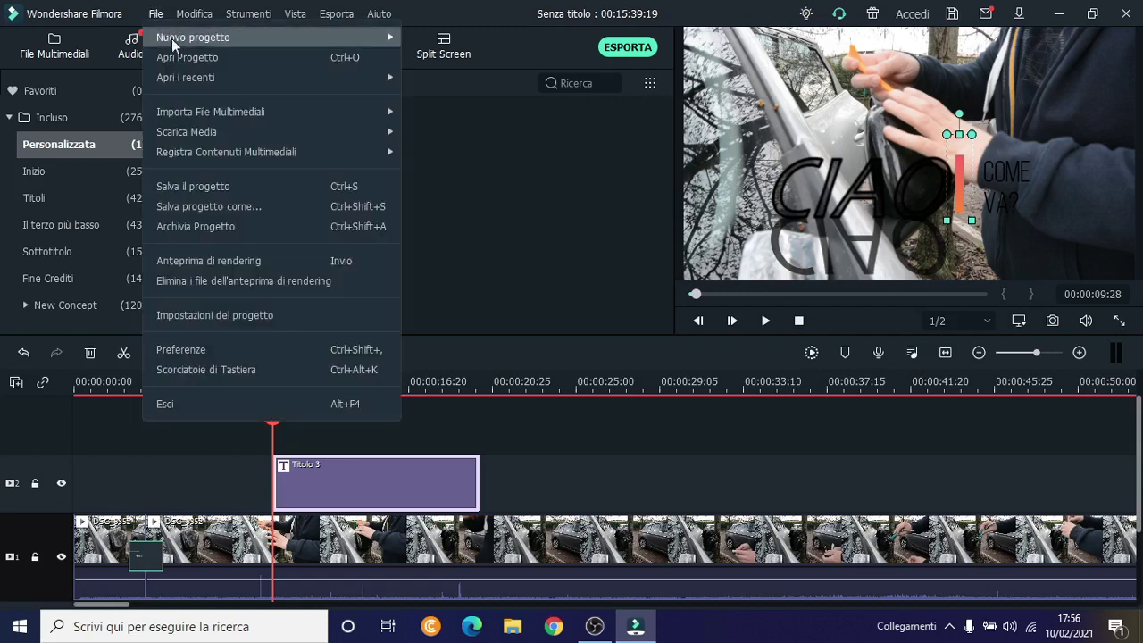
click(264, 206)
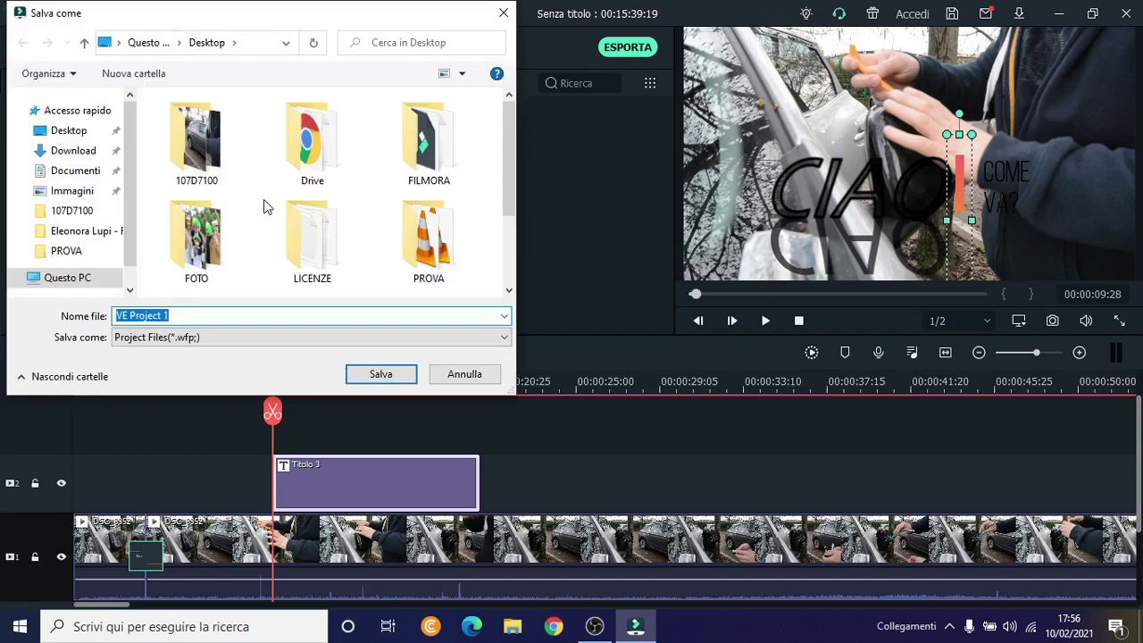
click(452, 238)
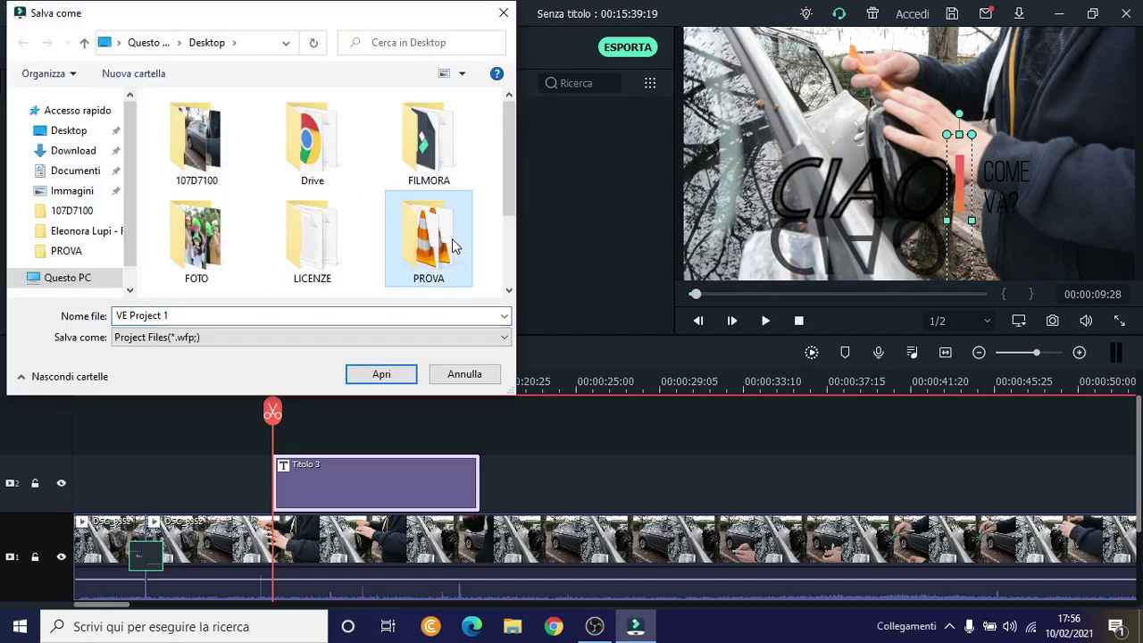
double_click(452, 239)
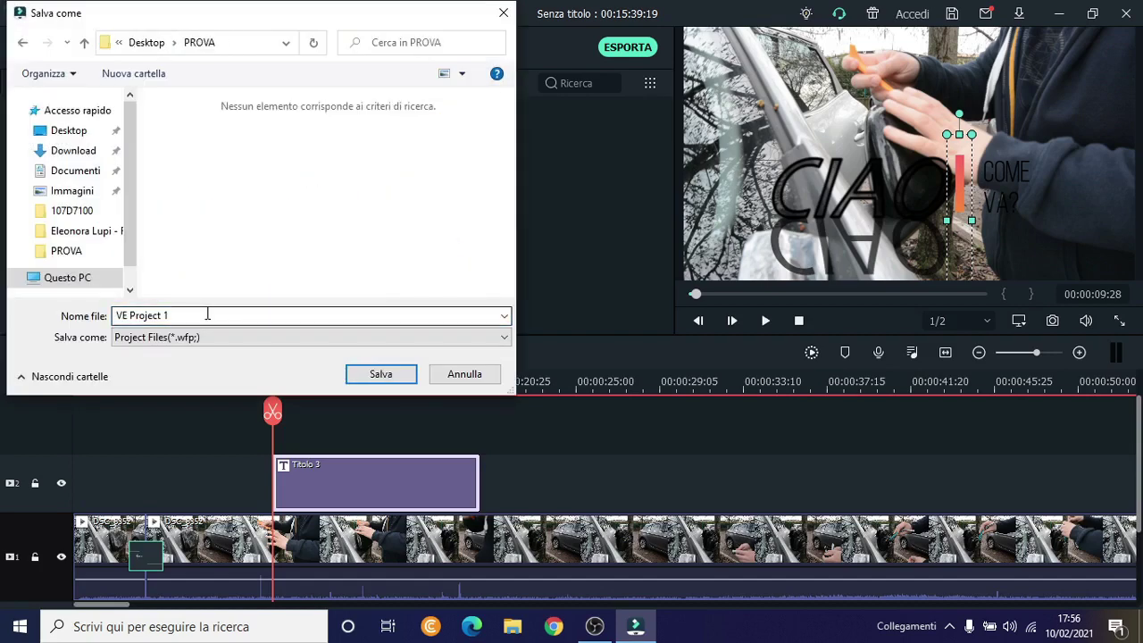
drag(206, 315, 116, 318)
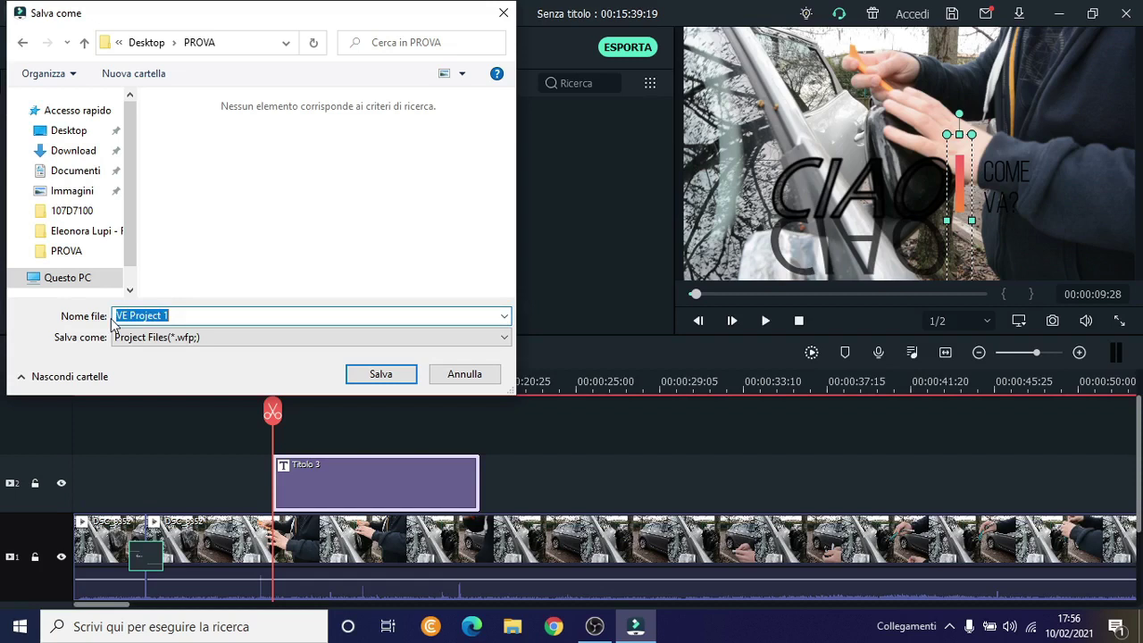
text(P)
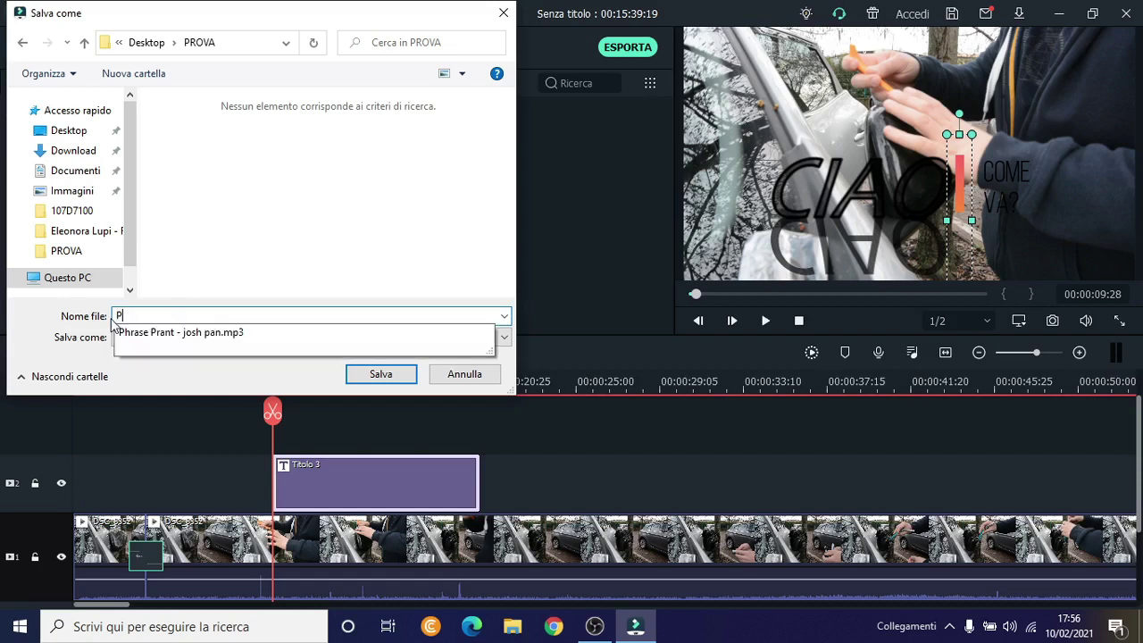
text(ROVO)
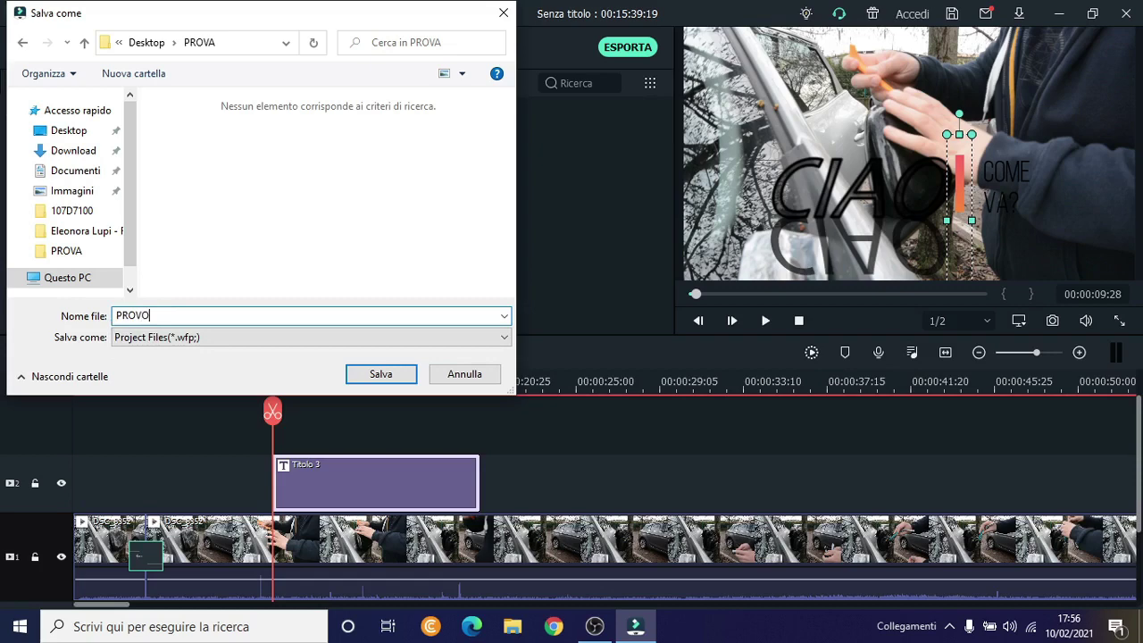
key(BackSpace)
text(A)
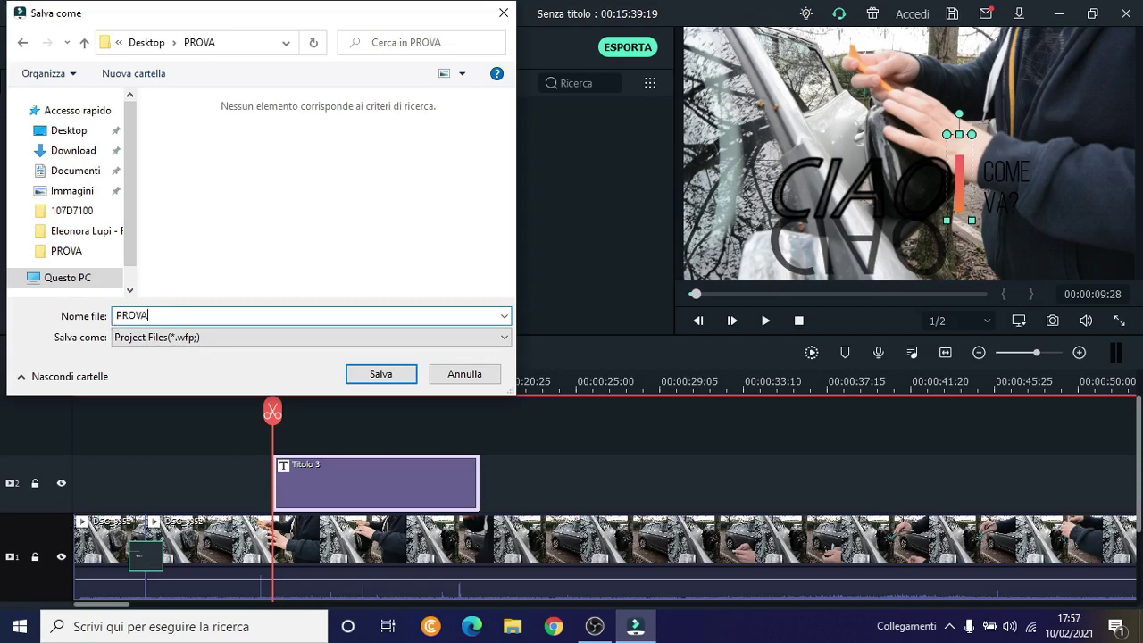
click(381, 374)
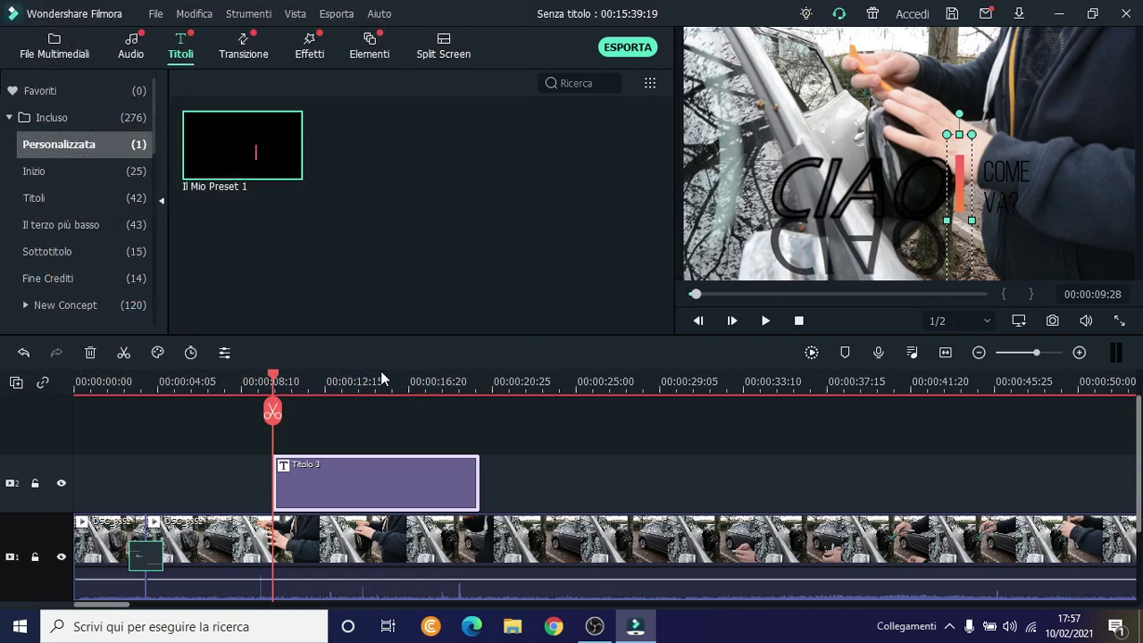
Step: Check the desktop's PROVA folder for the saved PROVA project file and its PROVA.fsthumb companion, and return to Filmora
click(1069, 19)
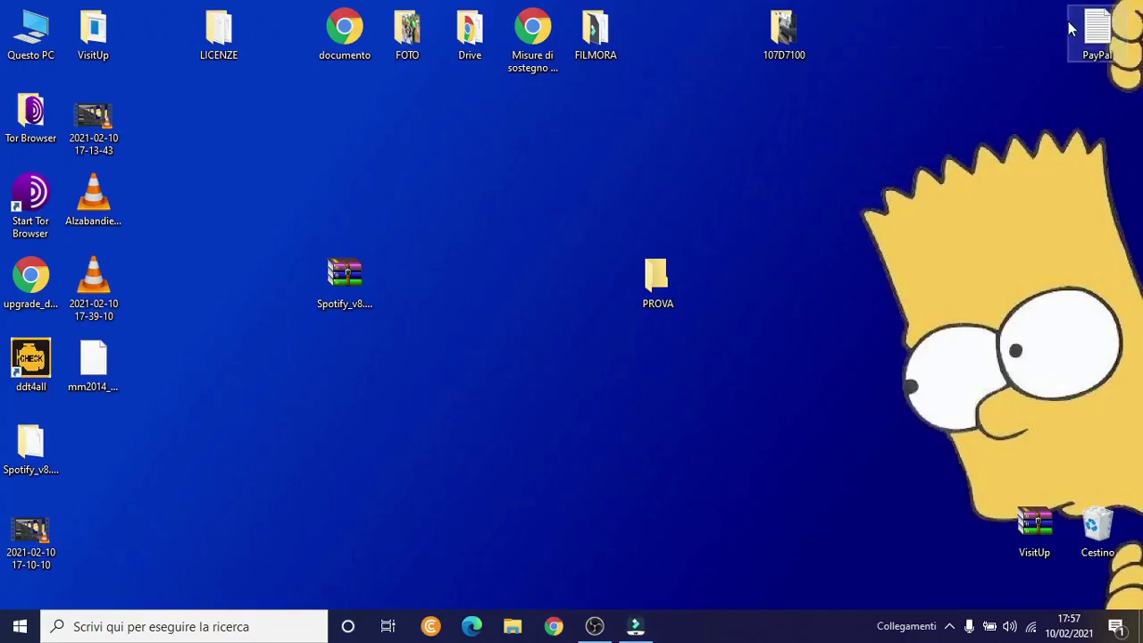
double_click(654, 295)
drag(813, 248, 1073, 65)
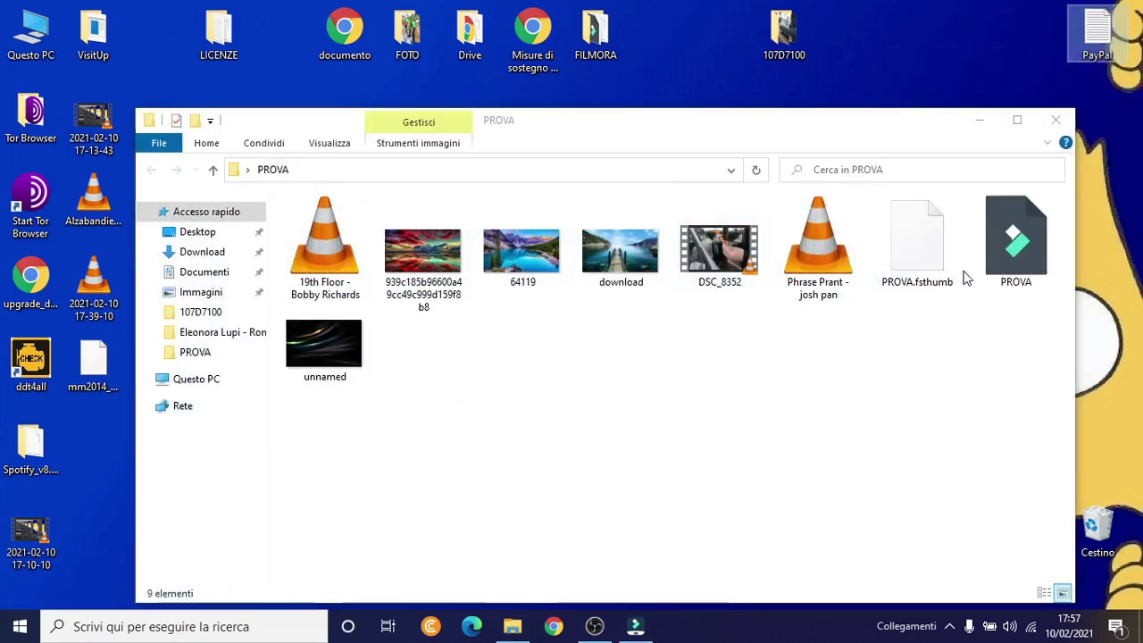
drag(1057, 326, 880, 228)
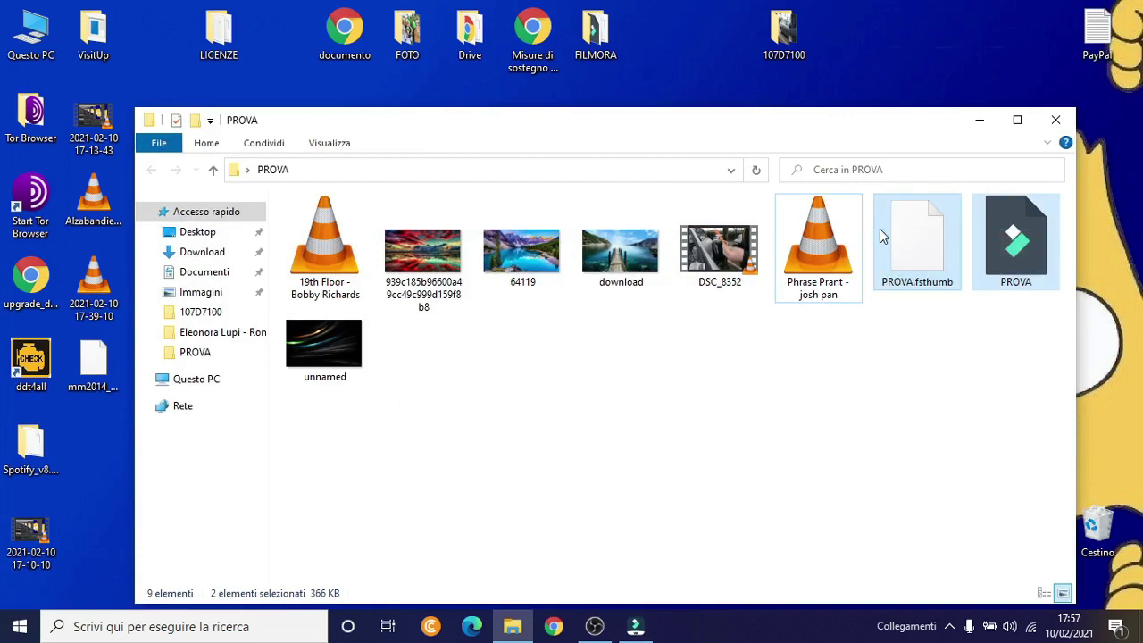
click(998, 368)
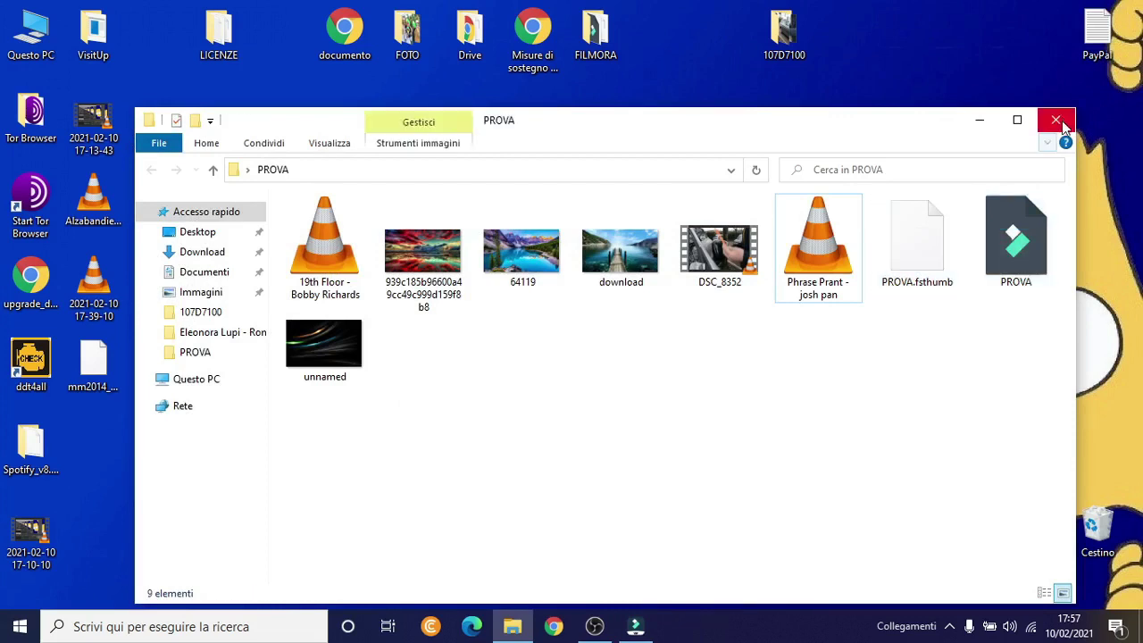
click(1025, 264)
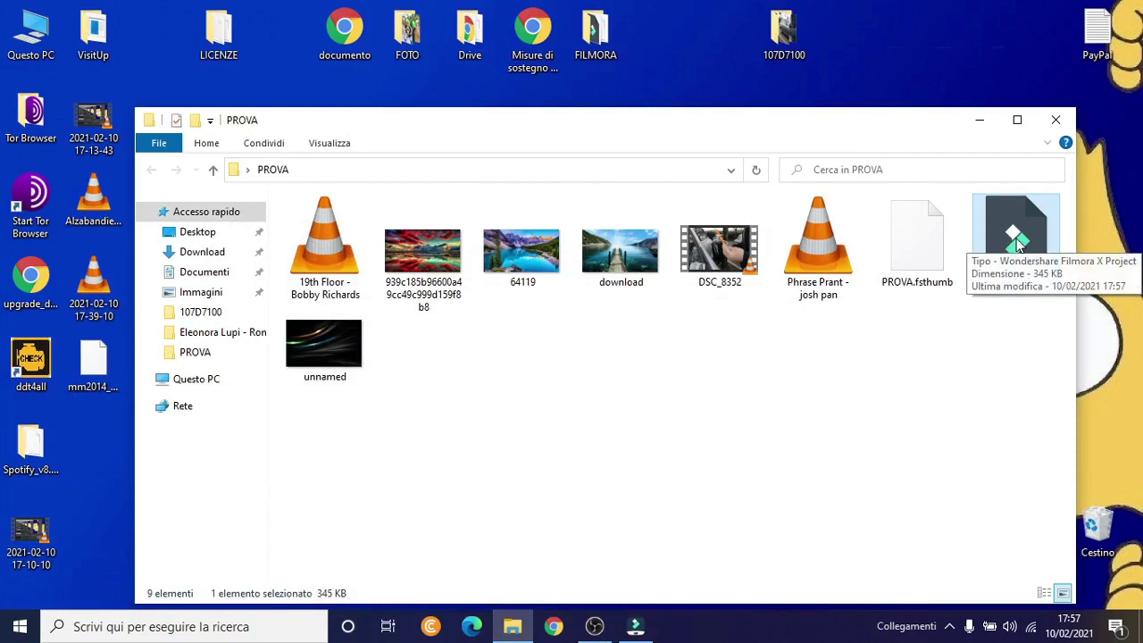
click(636, 626)
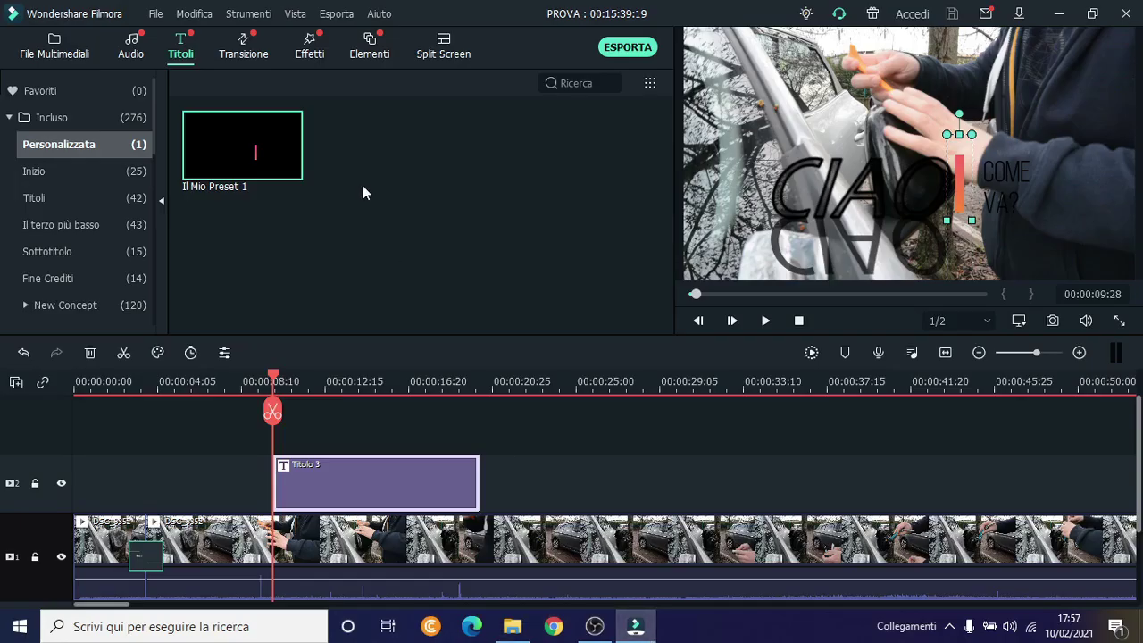
Step: Look through the Effetti, Elementi and Split Screen libraries
click(319, 57)
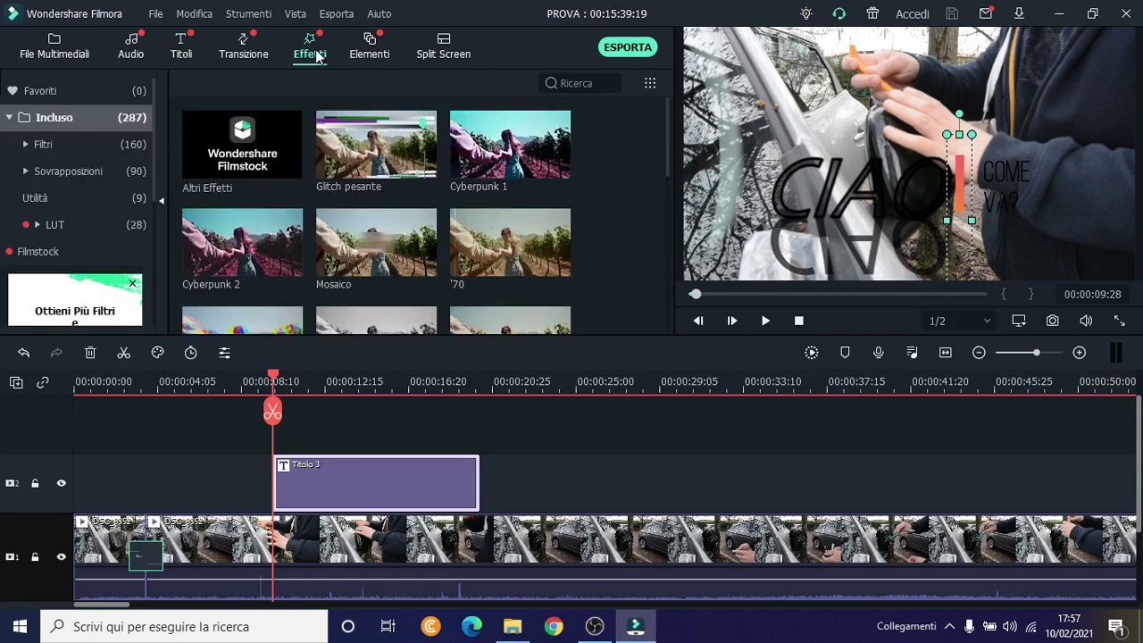
click(368, 55)
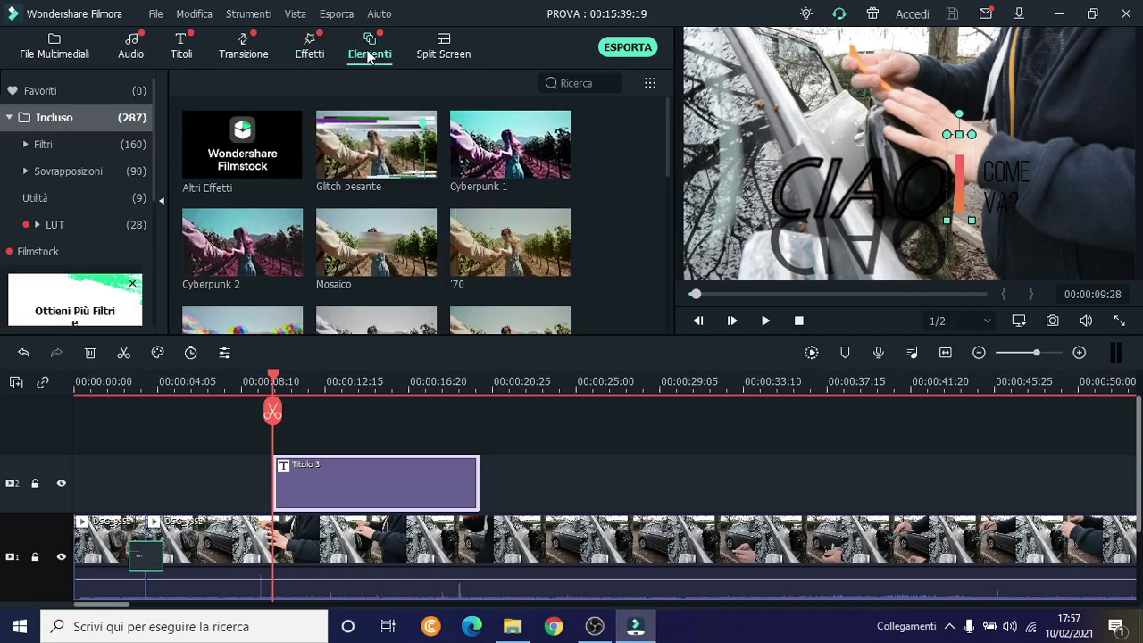
click(442, 54)
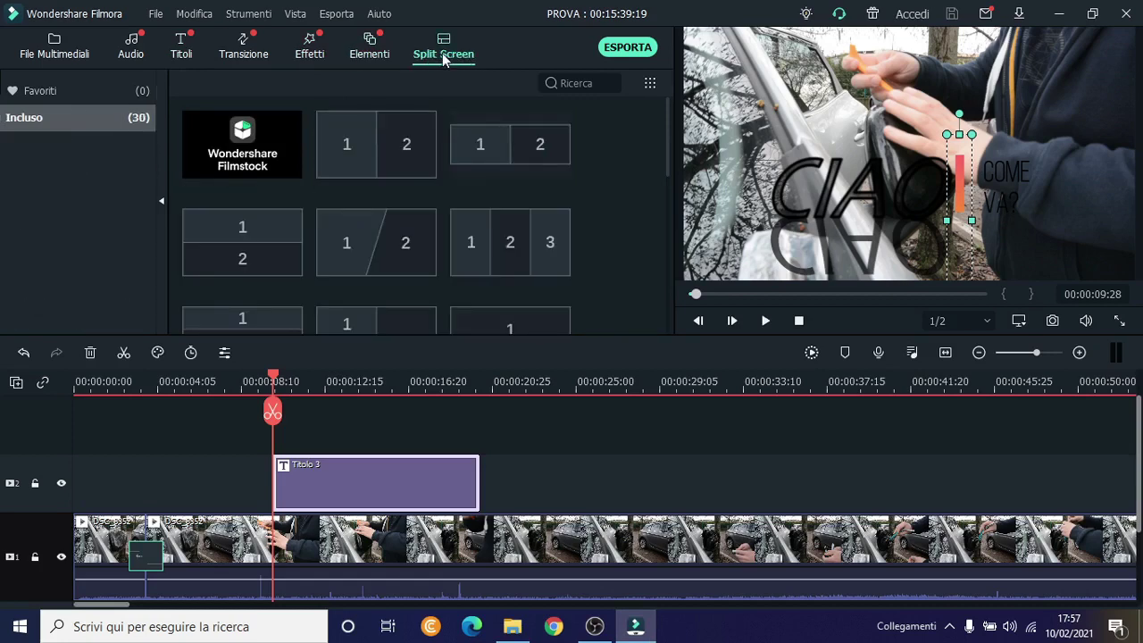